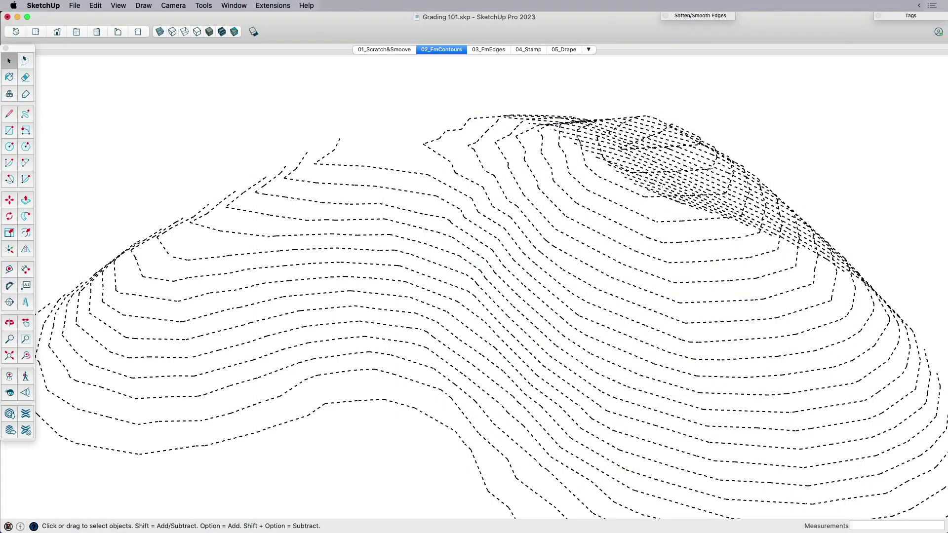
In the Scratch & Smoove scene, dock the Sandbox palette beside the left toolbar and tilt the rectangle.
{"action": "left_click", "coordinate": [387, 50]}
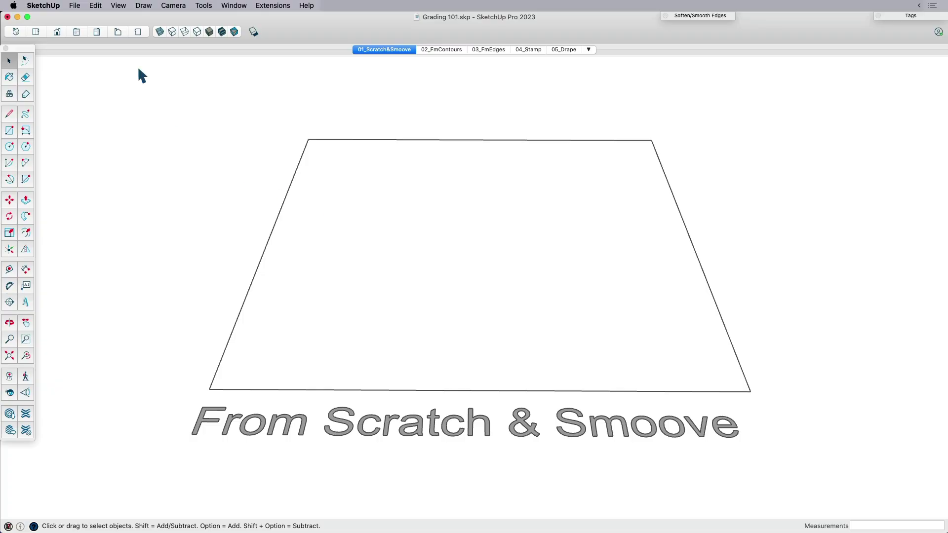
{"action": "left_click", "coordinate": [118, 6]}
{"action": "mouse_move", "coordinate": [126, 43]}
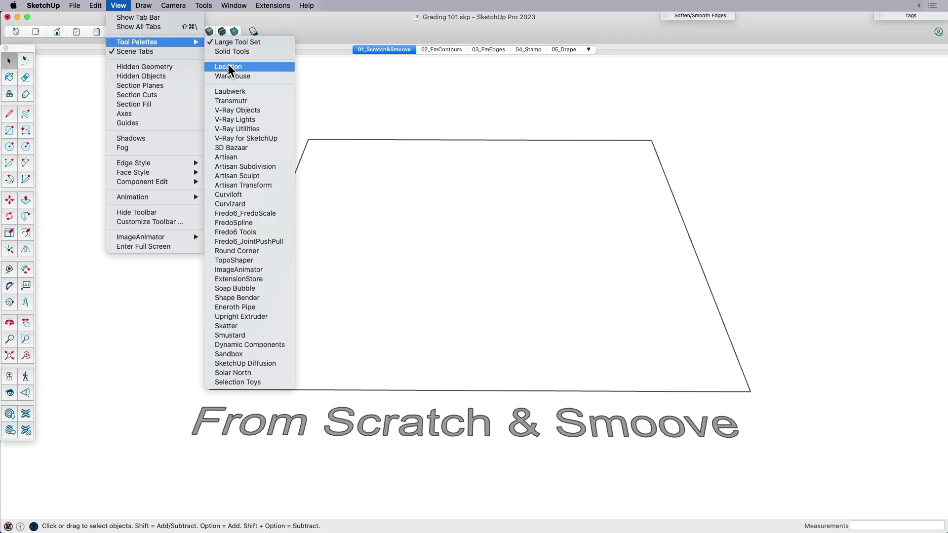
{"action": "left_click", "coordinate": [237, 355]}
{"action": "left_click_drag", "start_coordinate": [131, 71], "coordinate": [84, 83]}
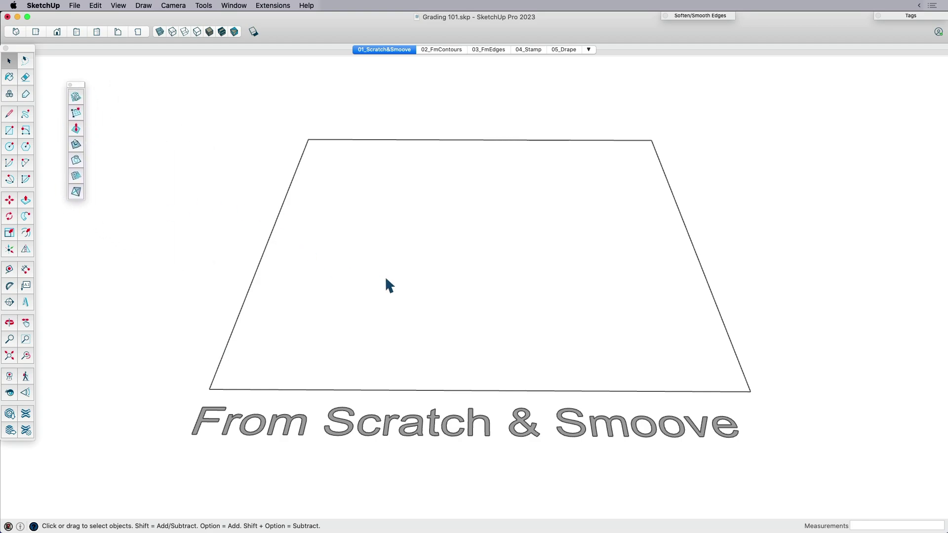
{"action": "middle_click_drag", "start_coordinate": [437, 298], "coordinate": [465, 324]}
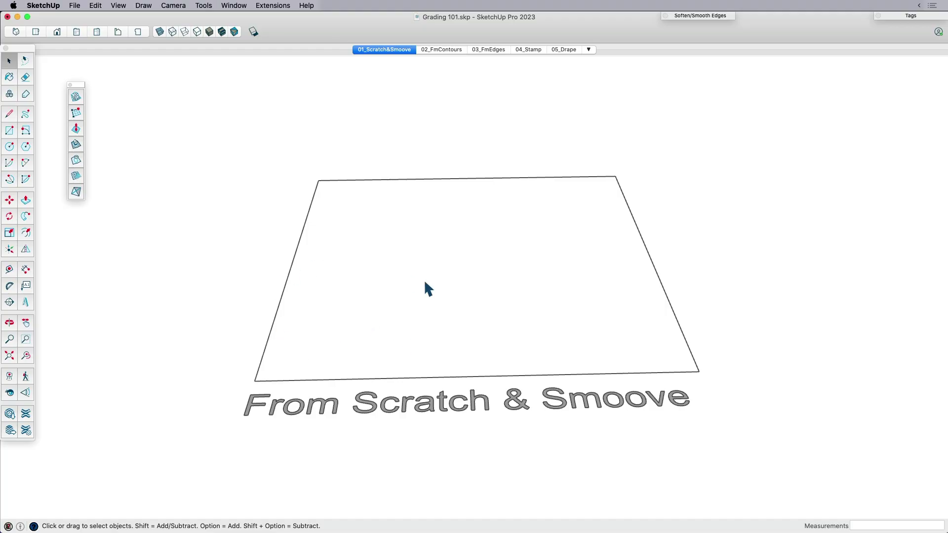
{"action": "mouse_move", "coordinate": [424, 283]}
{"action": "middle_mouse_down"}
{"action": "mouse_move", "coordinate": [434, 281]}
{"action": "mouse_move", "coordinate": [423, 249]}
{"action": "mouse_move", "coordinate": [432, 273]}
{"action": "middle_mouse_up"}
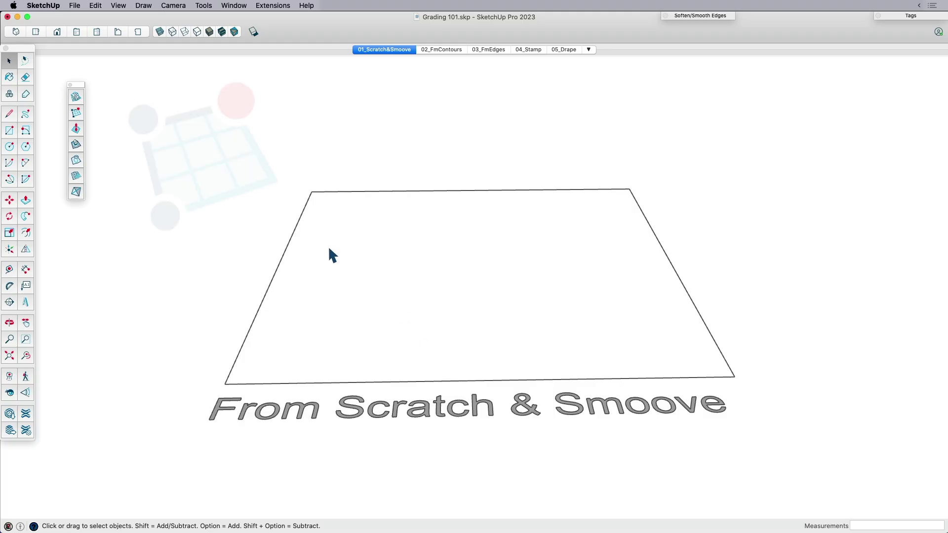
Draw a From Scratch sandbox grid with 5' spacing across the rectangle's three corners, restarting once.
{"action": "left_click", "coordinate": [76, 113]}
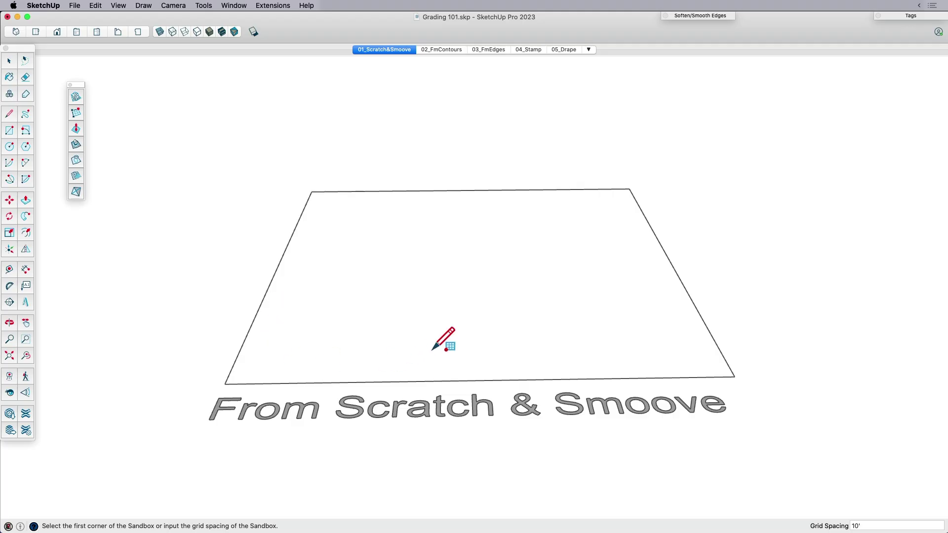
{"action": "left_click", "coordinate": [226, 383]}
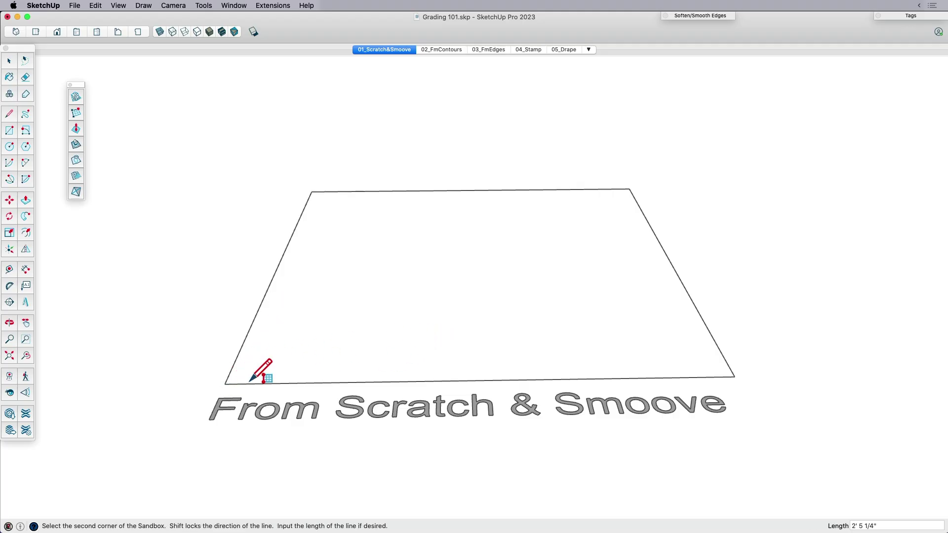
{"action": "left_click", "coordinate": [735, 377]}
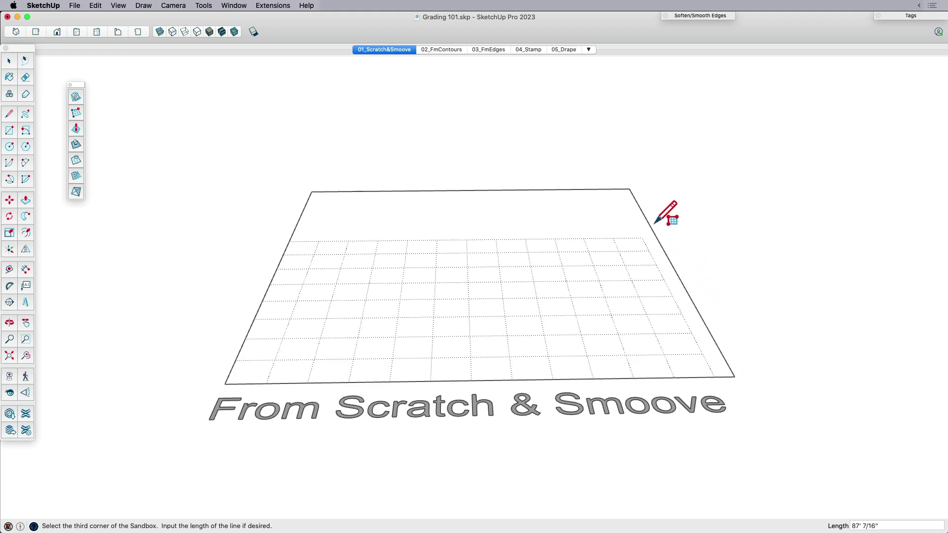
{"action": "middle_click_drag", "start_coordinate": [633, 211], "coordinate": [622, 241]}
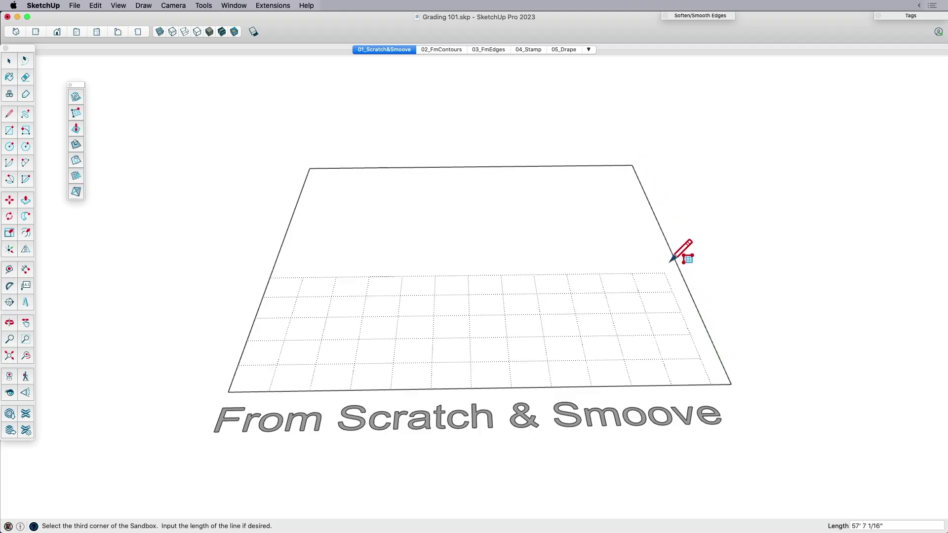
{"action": "key", "text": "Escape"}
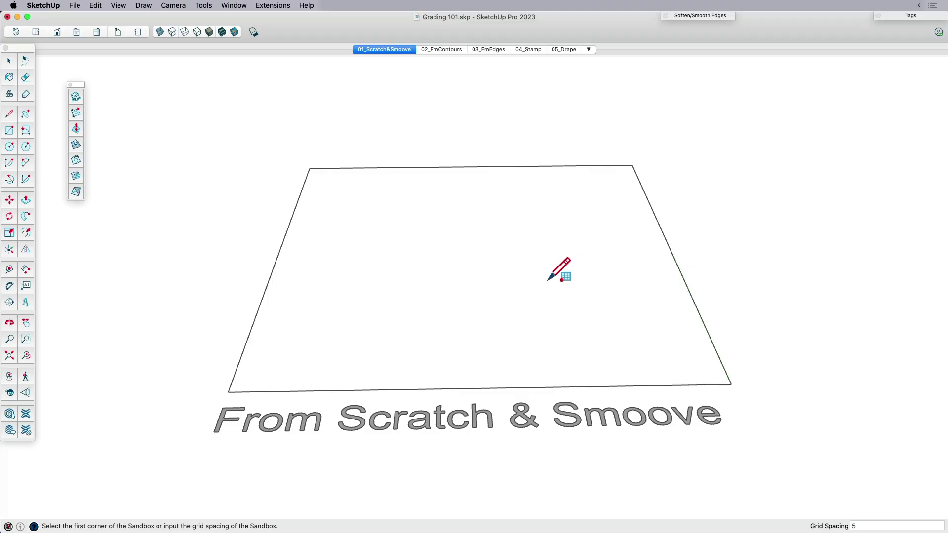
{"action": "left_click", "coordinate": [228, 392]}
{"action": "left_click", "coordinate": [731, 384]}
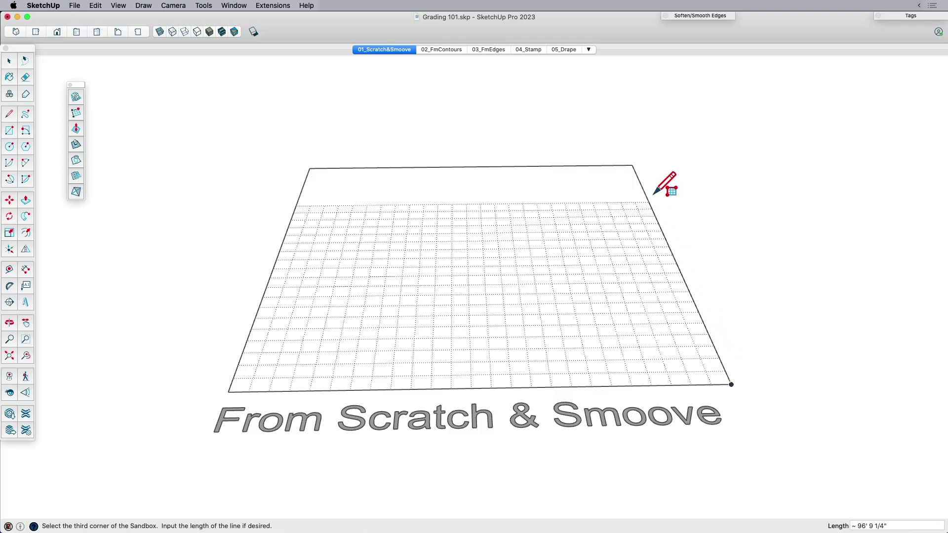
{"action": "middle_click_drag", "start_coordinate": [637, 158], "coordinate": [647, 222]}
{"action": "left_click", "coordinate": [641, 130]}
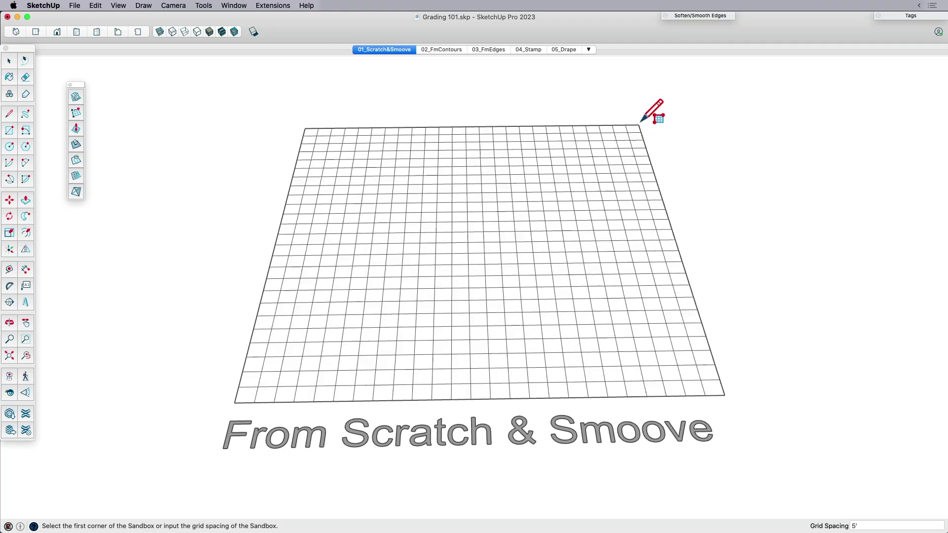
{"action": "middle_click_drag", "start_coordinate": [656, 152], "coordinate": [617, 203]}
Select the sandbox grid and toggle Hidden Geometry on and off to inspect its diagonals.
{"action": "key", "text": "space"}
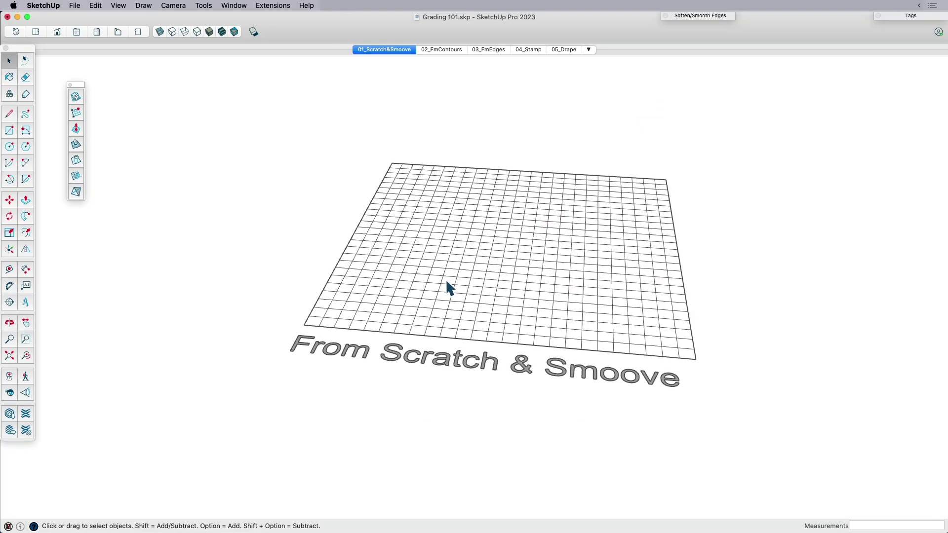
{"action": "left_click", "coordinate": [441, 280]}
{"action": "middle_click_drag", "start_coordinate": [442, 280], "coordinate": [496, 258]}
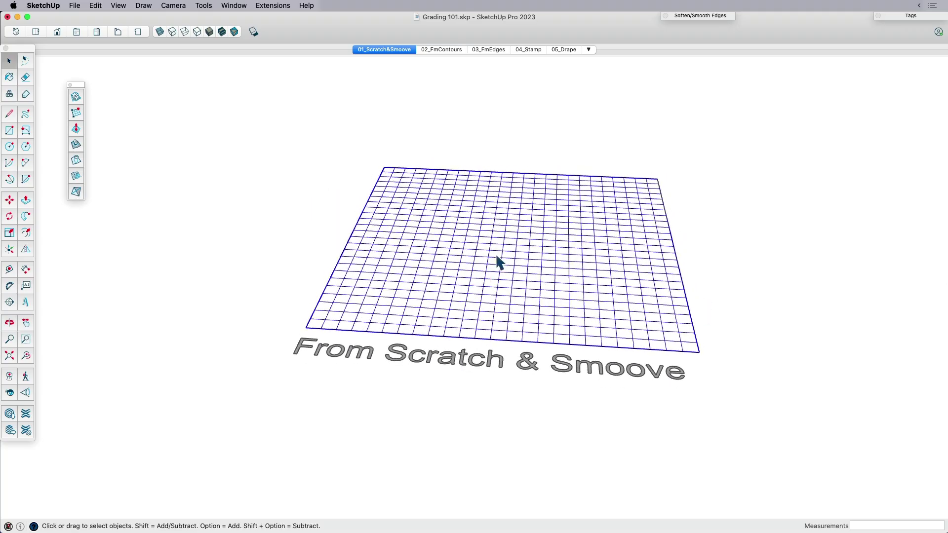
{"action": "scroll", "coordinate": [523, 256], "scroll_direction": "up", "scroll_amount": 5}
{"action": "key", "text": "alt+h"}
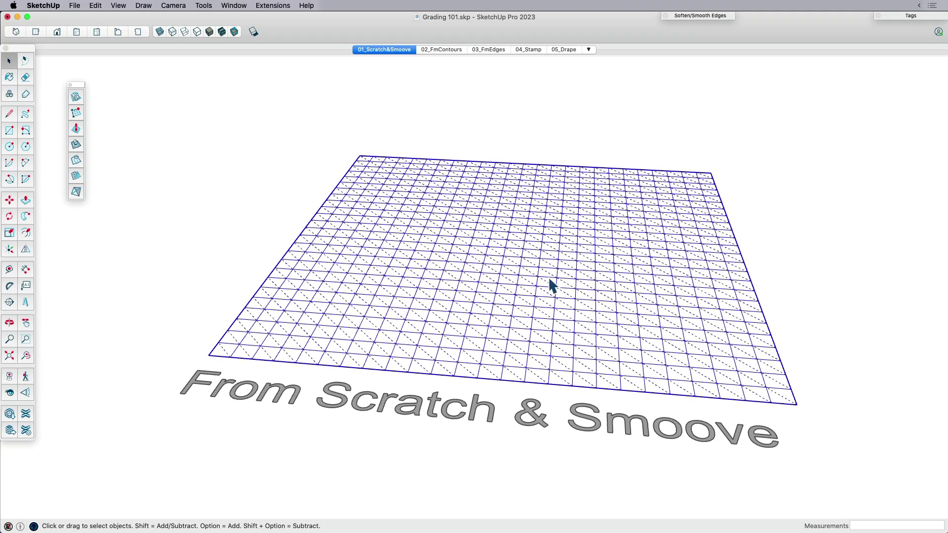
{"action": "key", "text": "super+t"}
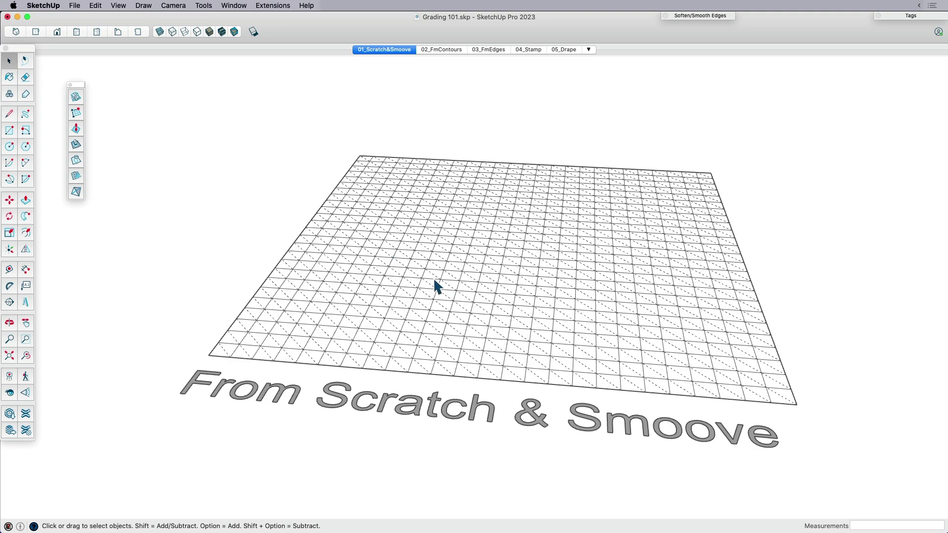
{"action": "middle_click_drag", "start_coordinate": [422, 288], "coordinate": [558, 291]}
{"action": "key", "text": "alt+h"}
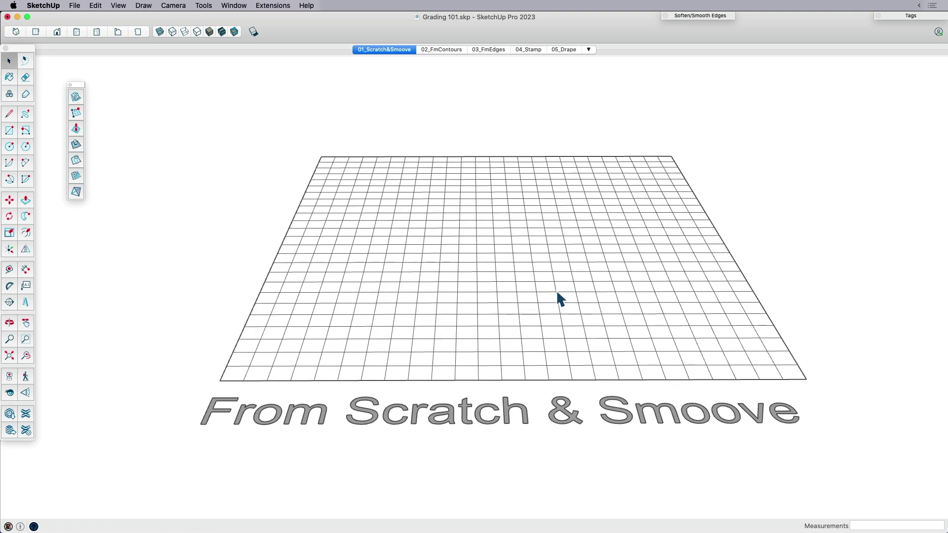
Explode the sandbox grid group into loose faces and edges, then clear the selection.
{"action": "left_click", "coordinate": [515, 272]}
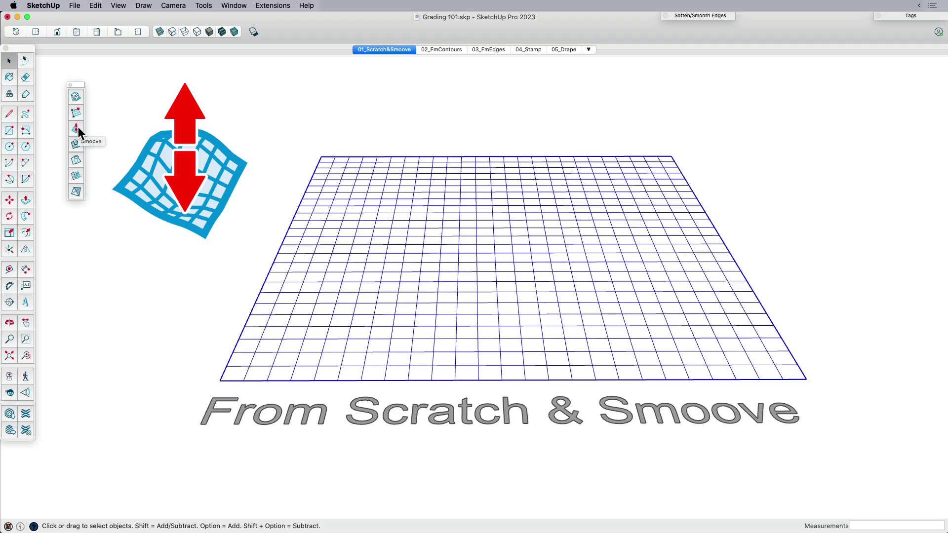
{"action": "double_click", "coordinate": [419, 270]}
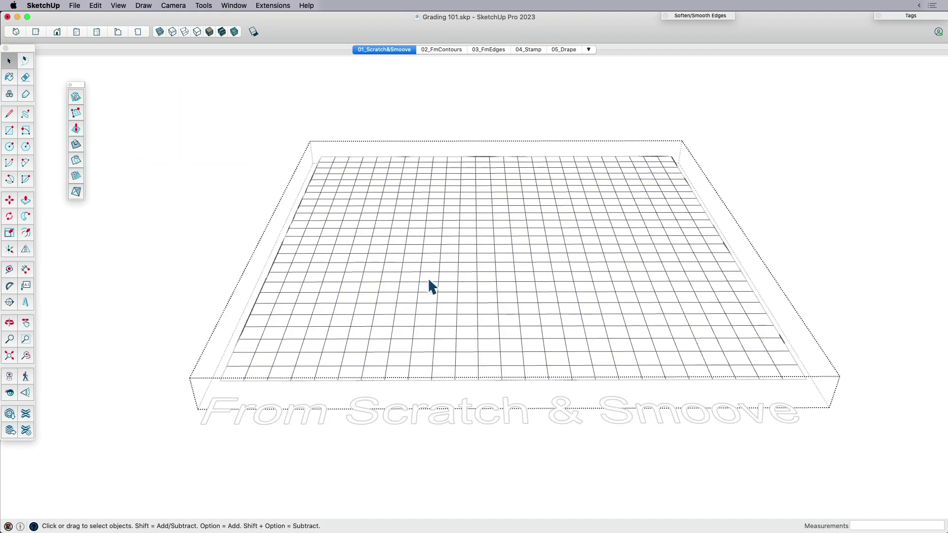
{"action": "left_click", "coordinate": [203, 243]}
{"action": "right_click", "coordinate": [391, 264]}
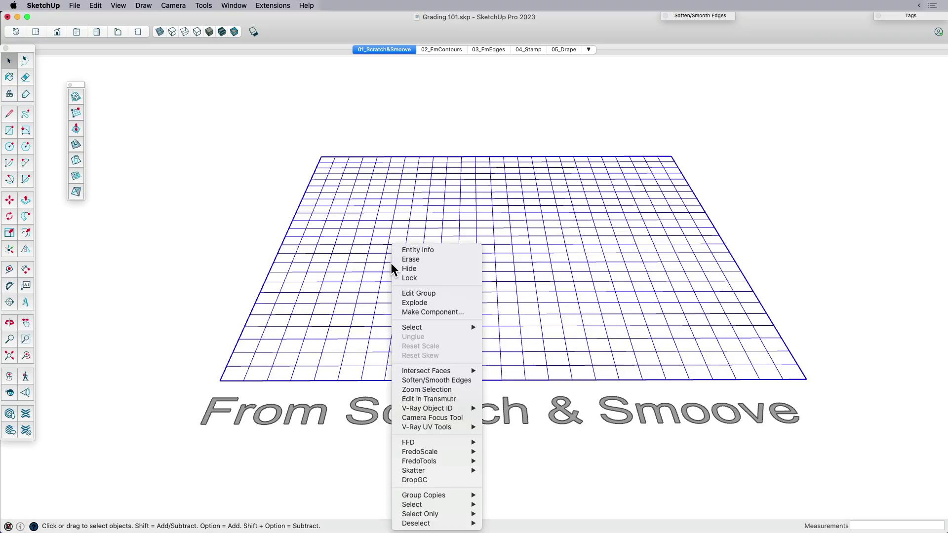
{"action": "left_click", "coordinate": [421, 303]}
{"action": "middle_click_drag", "start_coordinate": [401, 269], "coordinate": [434, 283]}
{"action": "key", "text": "super+shift+a"}
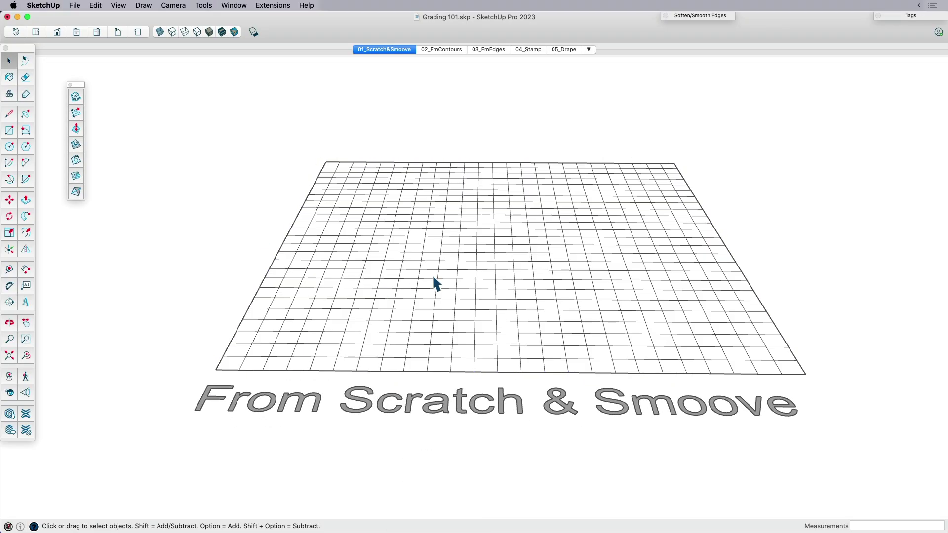
{"action": "left_click_drag", "start_coordinate": [367, 245], "coordinate": [513, 300]}
{"action": "key", "text": "super+shift+a"}
Set the Smoove radius to 25' and pull up the first hill.
{"action": "left_click", "coordinate": [76, 129]}
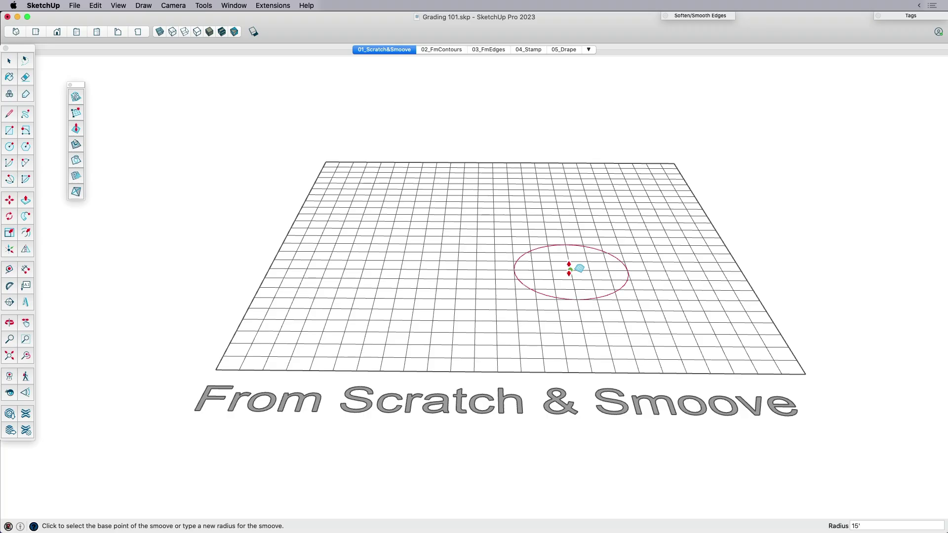
{"action": "type", "text": "30"}
{"action": "key", "text": "Return"}
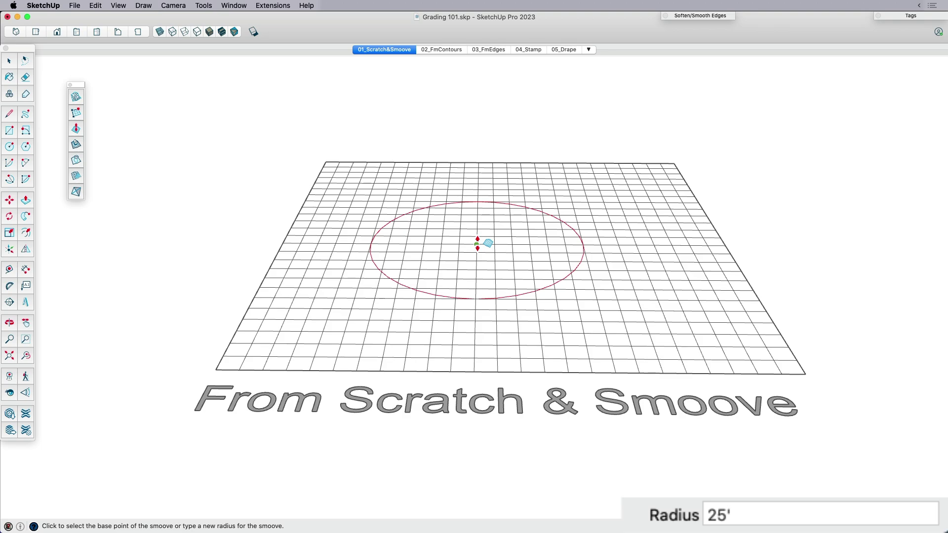
{"action": "middle_click_drag", "start_coordinate": [489, 250], "coordinate": [612, 235]}
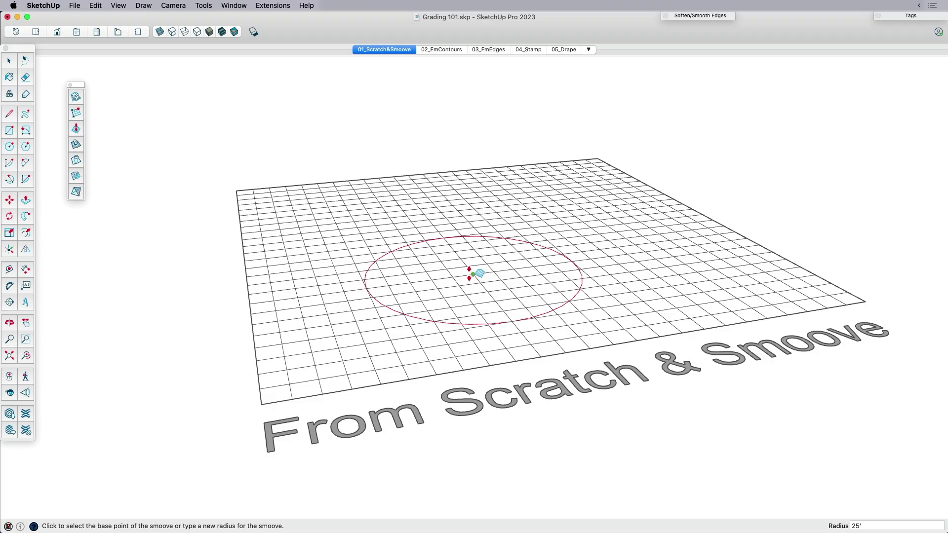
{"action": "left_click", "coordinate": [473, 273]}
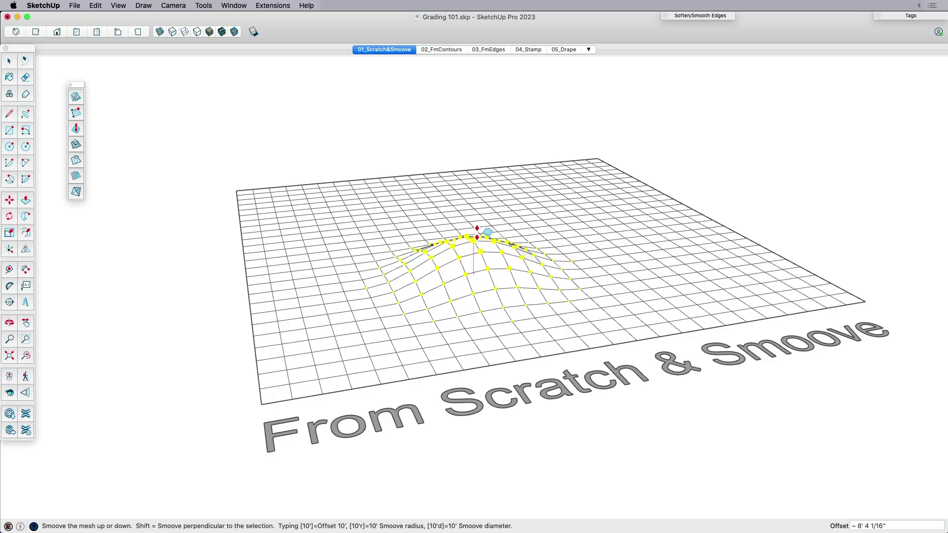
{"action": "left_click", "coordinate": [477, 233]}
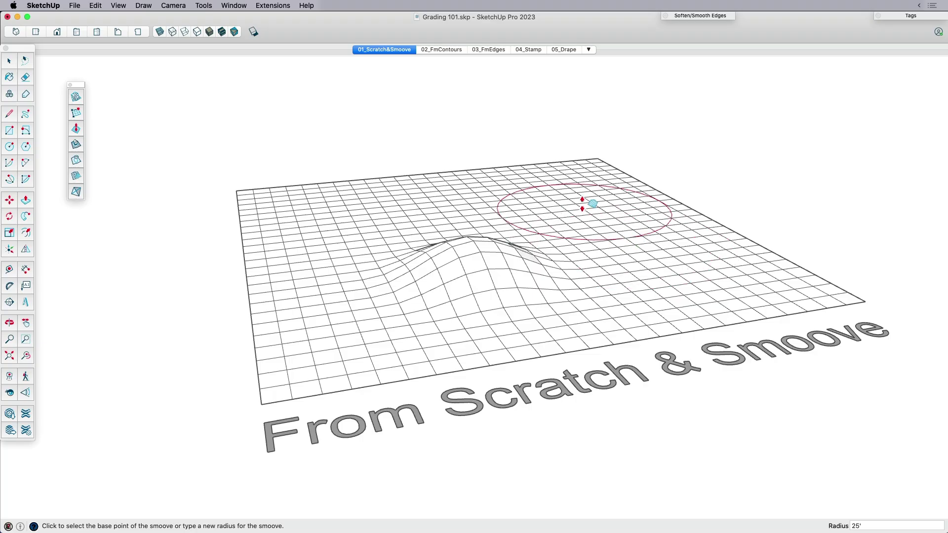
{"action": "middle_click_drag", "start_coordinate": [634, 231], "coordinate": [590, 294]}
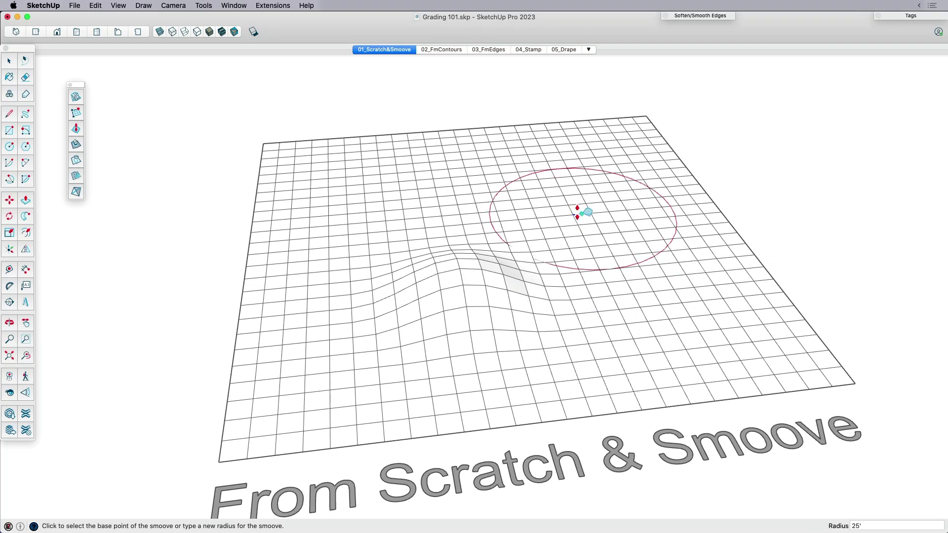
Smoove a second hill at upper right, more raised areas, and a slight dip at front left.
{"action": "left_click", "coordinate": [575, 212]}
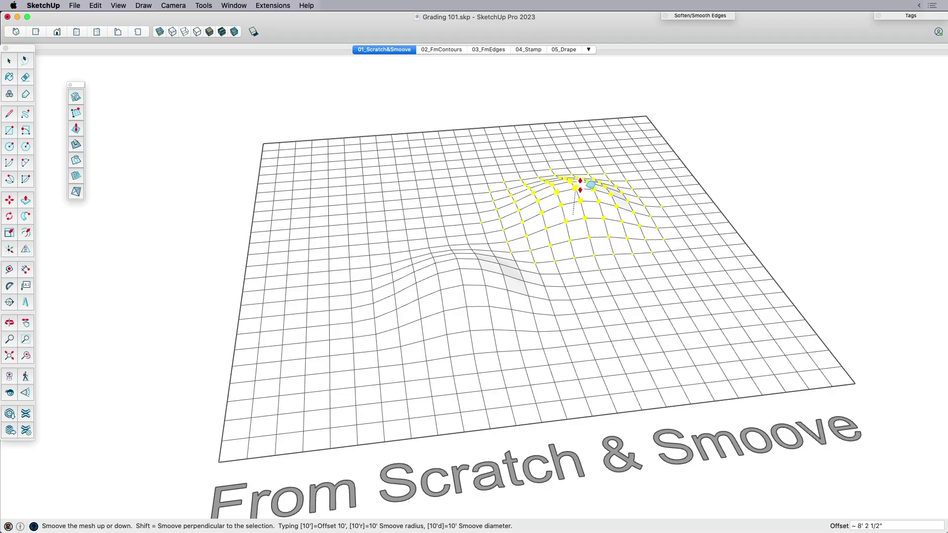
{"action": "left_click", "coordinate": [587, 184]}
{"action": "middle_click_drag", "start_coordinate": [586, 184], "coordinate": [541, 234]}
{"action": "left_click", "coordinate": [549, 248]}
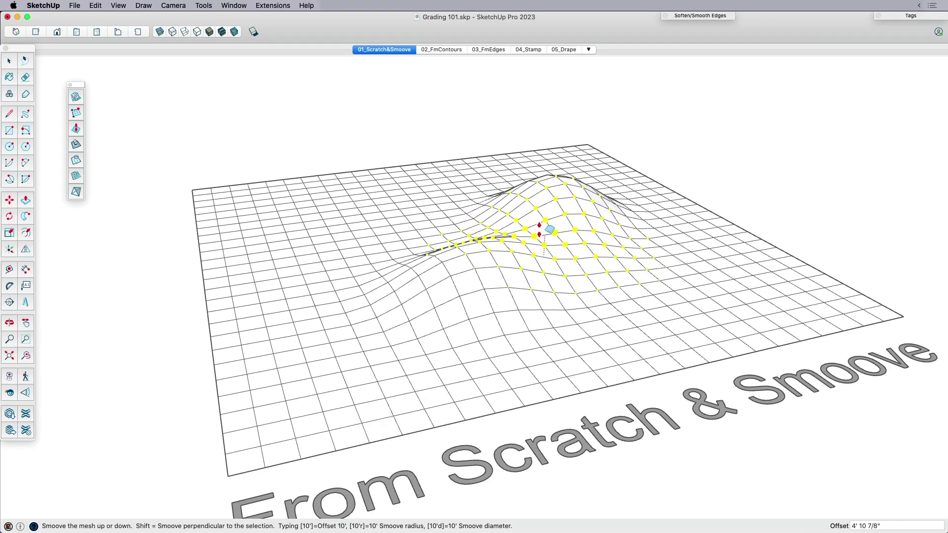
{"action": "left_click", "coordinate": [542, 226]}
{"action": "left_click", "coordinate": [673, 271]}
{"action": "middle_click_drag", "start_coordinate": [675, 249], "coordinate": [327, 290]}
{"action": "left_click", "coordinate": [376, 258]}
{"action": "left_click", "coordinate": [366, 239]}
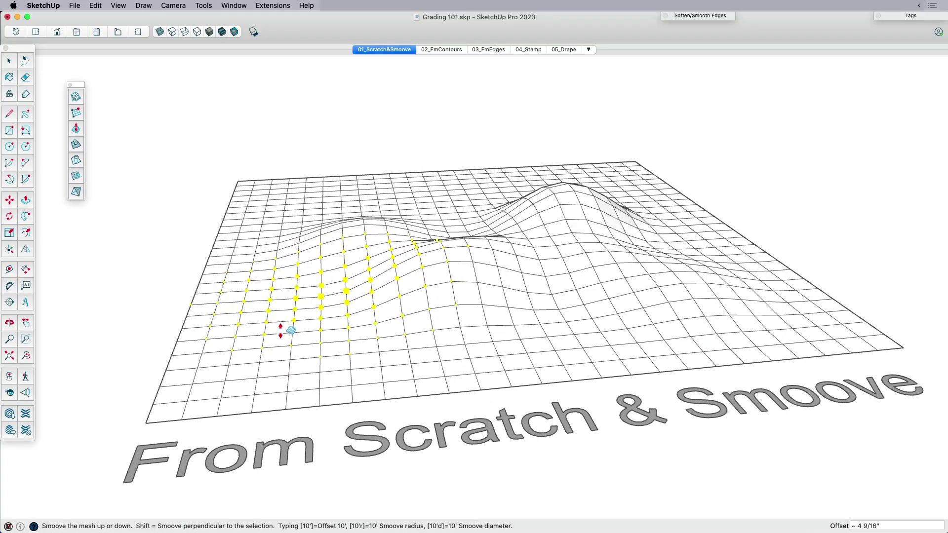
{"action": "left_click", "coordinate": [291, 330]}
Box-select a patch of terrain and Smoove it up about four feet.
{"action": "middle_click_drag", "start_coordinate": [307, 318], "coordinate": [451, 269]}
{"action": "key", "text": "space"}
{"action": "left_click_drag", "start_coordinate": [435, 196], "coordinate": [564, 251]}
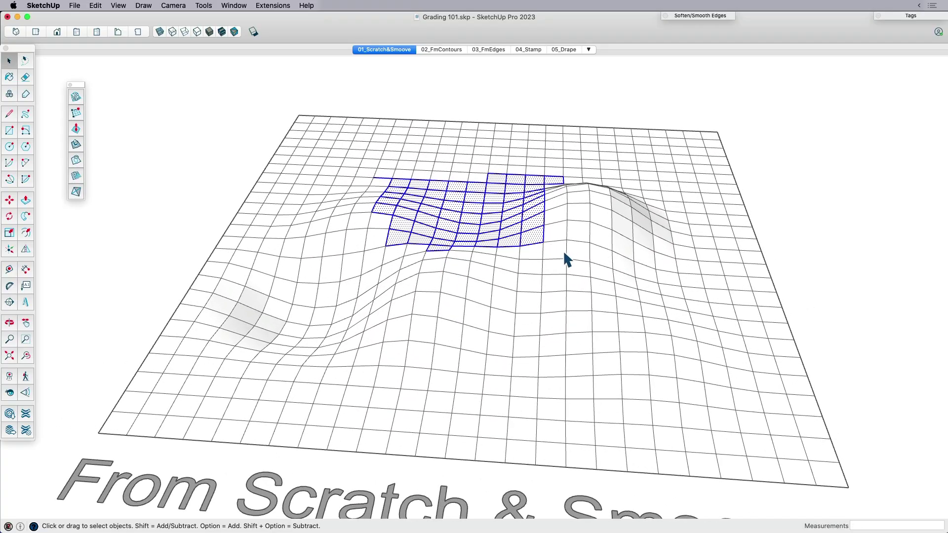
{"action": "left_click", "coordinate": [76, 127]}
{"action": "middle_click_drag", "start_coordinate": [469, 218], "coordinate": [483, 211]}
{"action": "left_click", "coordinate": [459, 215]}
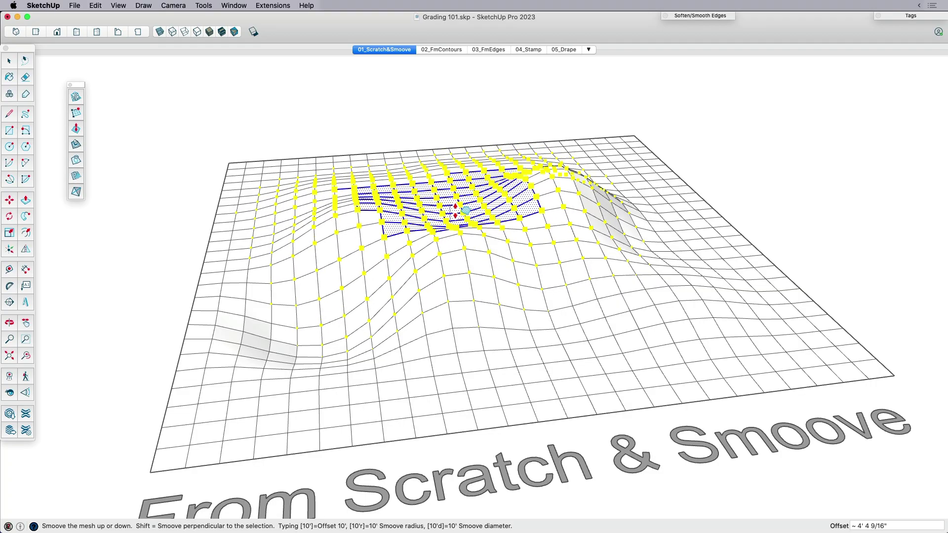
{"action": "left_click", "coordinate": [464, 211]}
{"action": "left_click", "coordinate": [429, 191]}
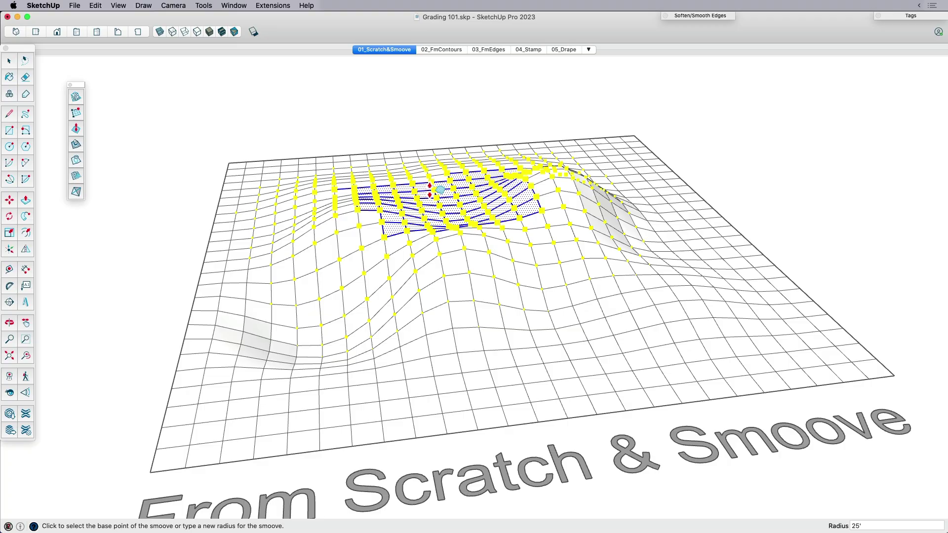
Select a wider strip across the terrain and Smoove it up about 14' into a ridge.
{"action": "key", "text": "space"}
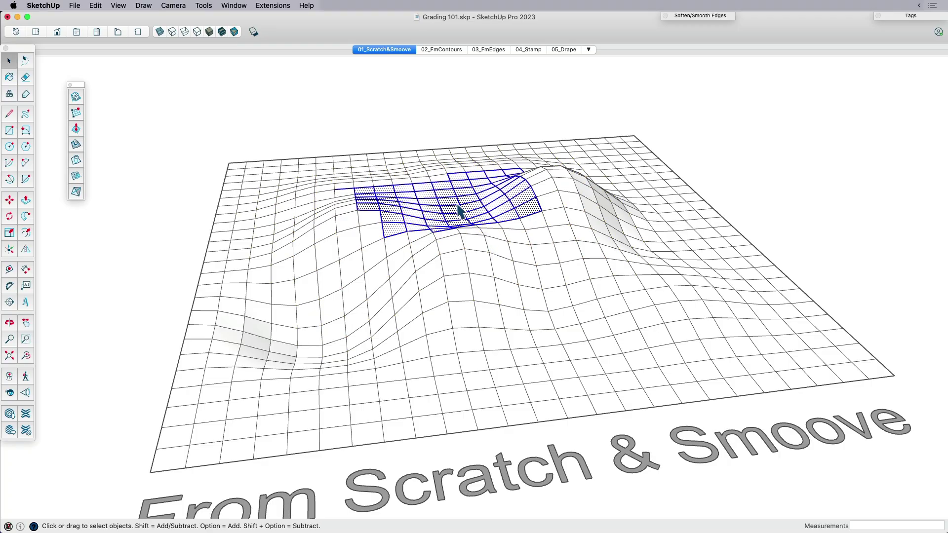
{"action": "scroll", "coordinate": [464, 212], "scroll_direction": "down", "scroll_amount": 3}
{"action": "left_click_drag", "start_coordinate": [390, 125], "coordinate": [512, 390]}
{"action": "left_click", "coordinate": [76, 128]}
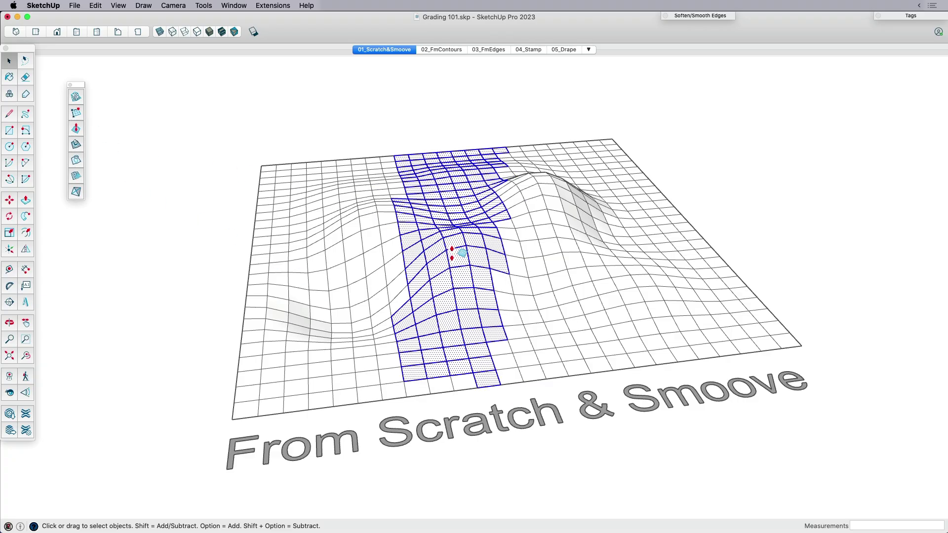
{"action": "left_click", "coordinate": [453, 254]}
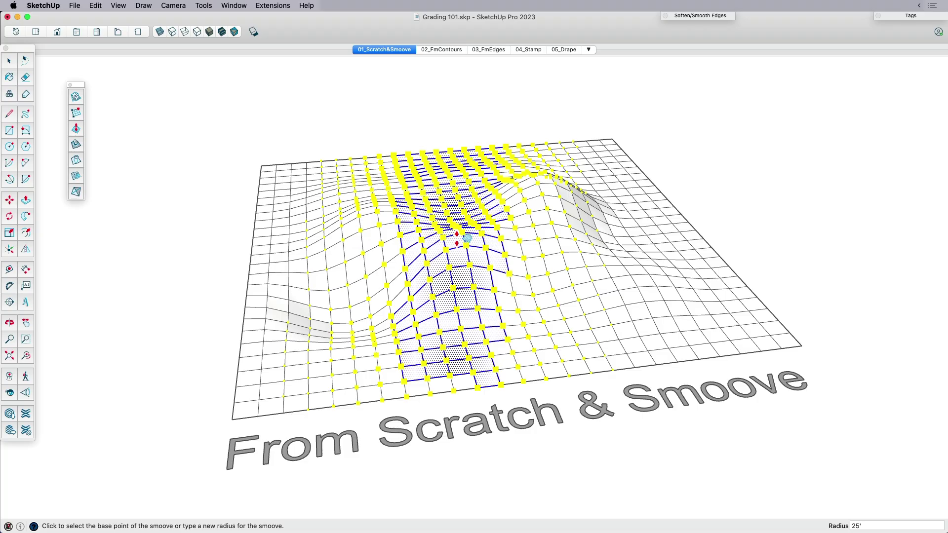
{"action": "left_click", "coordinate": [457, 238]}
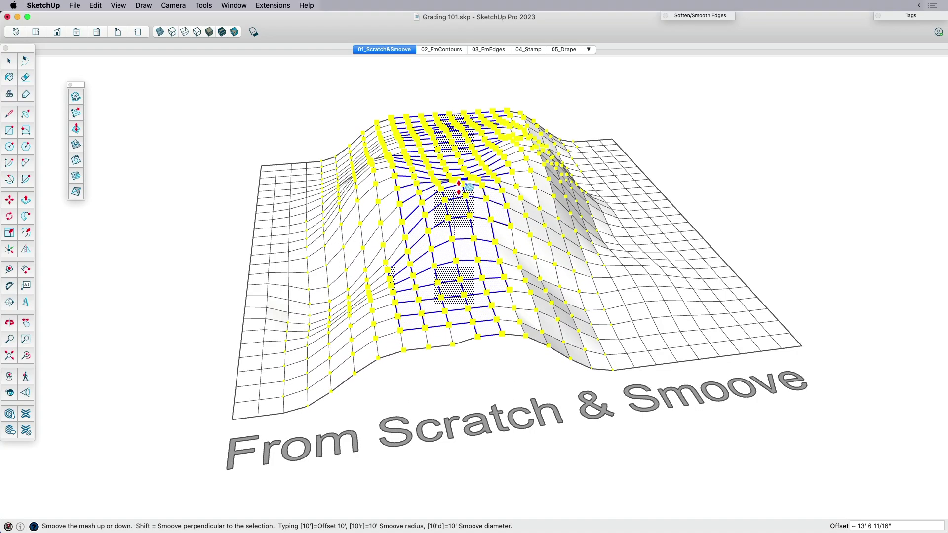
{"action": "left_click", "coordinate": [267, 236]}
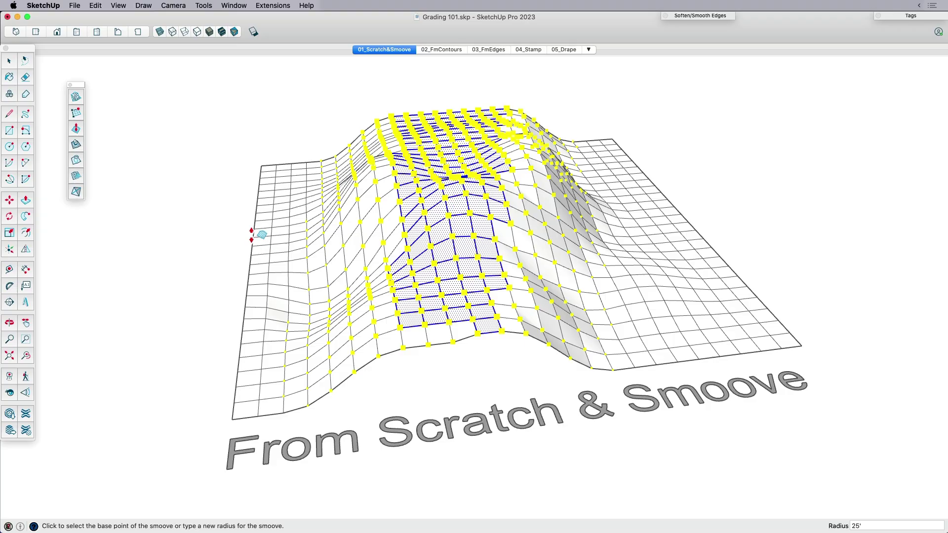
{"action": "key", "text": "space"}
Subdivide a window-selected block of hillside faces into finer triangles with Add Detail.
{"action": "middle_click_drag", "start_coordinate": [326, 289], "coordinate": [262, 269]}
{"action": "middle_click_drag", "start_coordinate": [517, 226], "coordinate": [429, 217]}
{"action": "left_click_drag", "start_coordinate": [373, 184], "coordinate": [562, 307]}
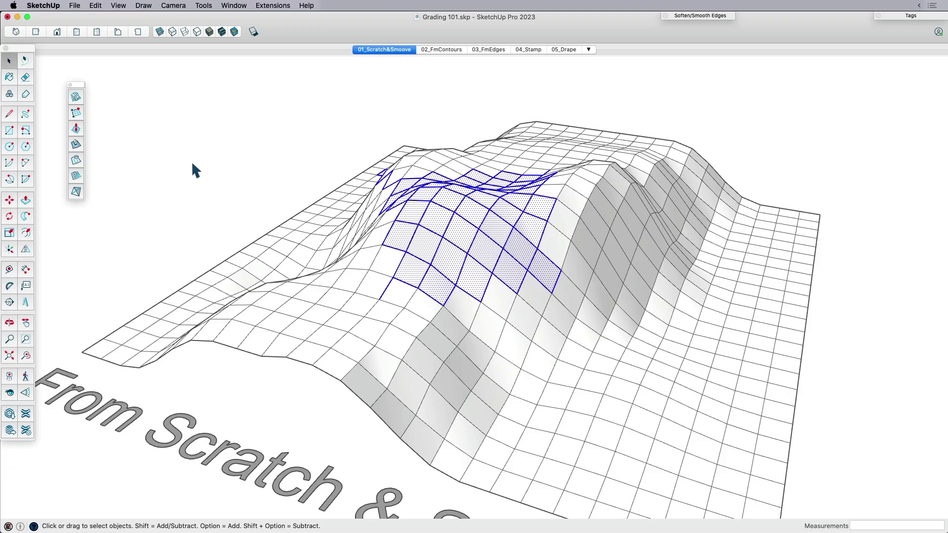
{"action": "left_click", "coordinate": [76, 176]}
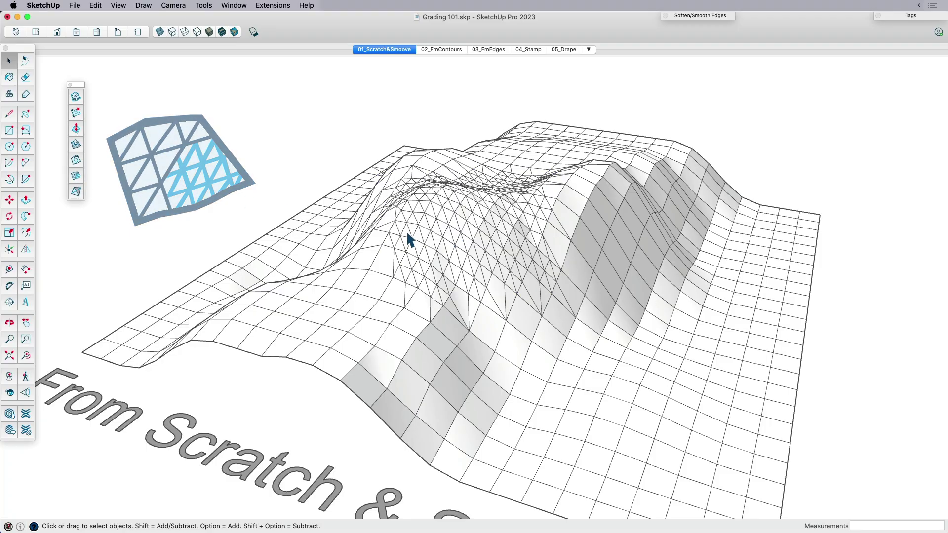
Smoove several small 10'-radius bumps into the detailed area and the mound.
{"action": "left_click", "coordinate": [76, 129]}
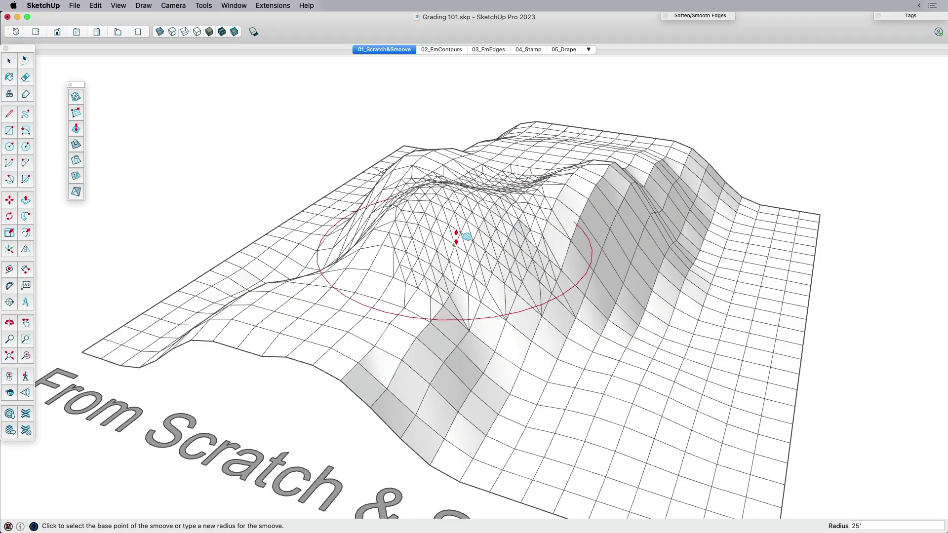
{"action": "scroll", "coordinate": [445, 218], "scroll_direction": "up", "scroll_amount": 6}
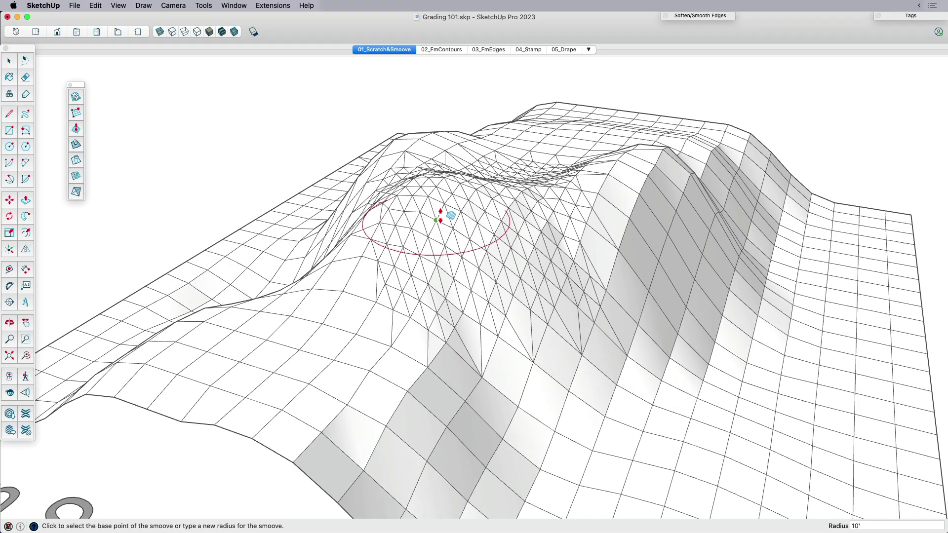
{"action": "middle_click_drag", "start_coordinate": [524, 233], "coordinate": [455, 179]}
{"action": "left_click", "coordinate": [413, 158]}
{"action": "left_click", "coordinate": [416, 150]}
{"action": "left_click", "coordinate": [545, 191]}
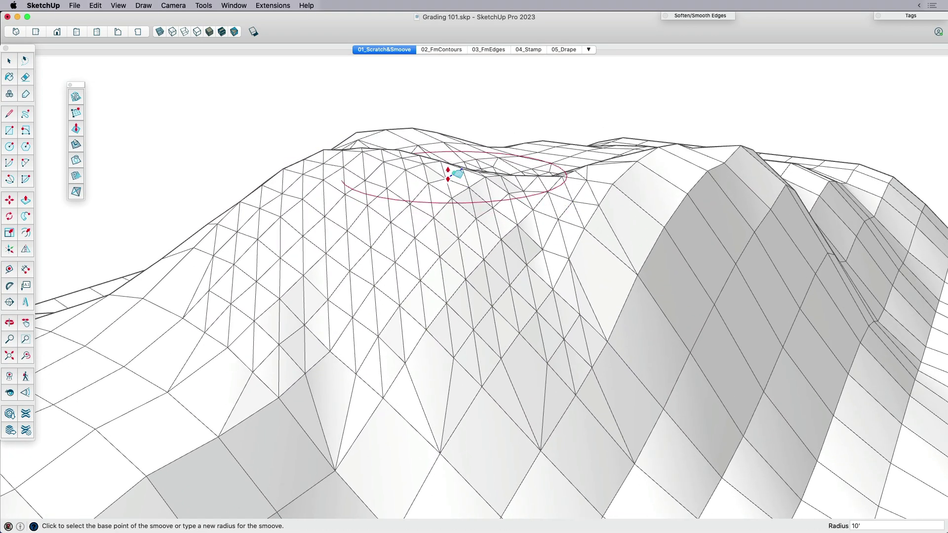
{"action": "left_click", "coordinate": [442, 180]}
{"action": "left_click", "coordinate": [436, 180]}
{"action": "left_click", "coordinate": [346, 186]}
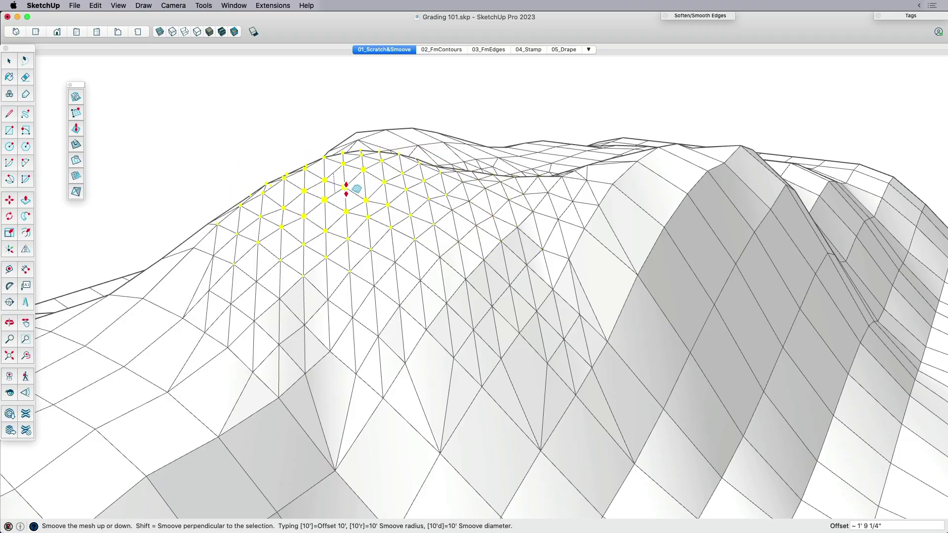
{"action": "left_click", "coordinate": [345, 184]}
{"action": "middle_click_drag", "start_coordinate": [345, 184], "coordinate": [365, 190]}
Push a depression into the triangulated area, deepen it, then raise it partly back.
{"action": "left_click", "coordinate": [365, 190]}
{"action": "left_click", "coordinate": [365, 188]}
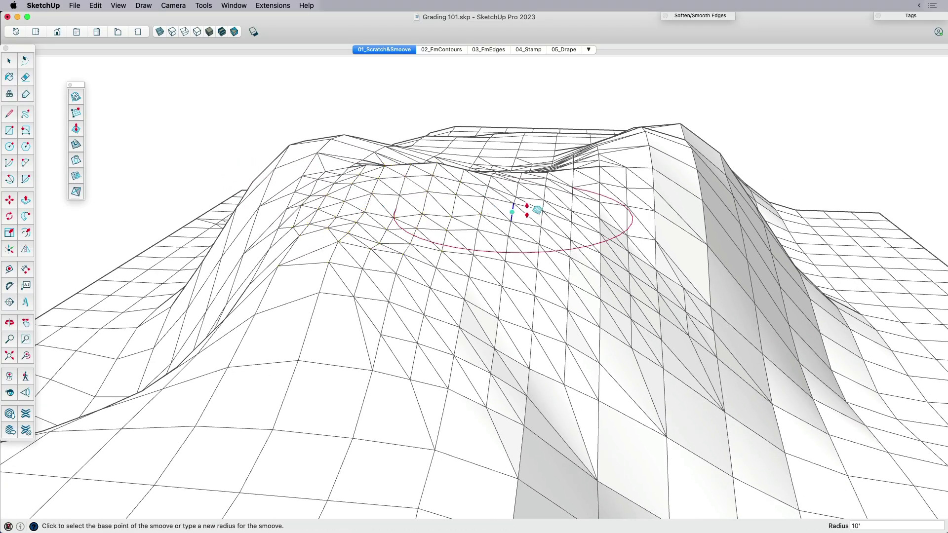
{"action": "middle_click_drag", "start_coordinate": [520, 208], "coordinate": [548, 170]}
{"action": "left_click", "coordinate": [548, 170]}
{"action": "left_click", "coordinate": [546, 182]}
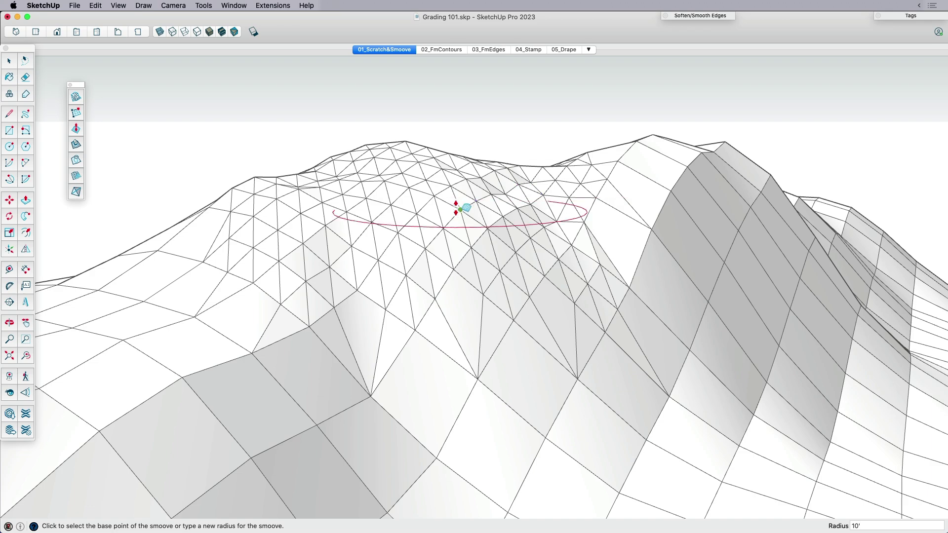
{"action": "left_click", "coordinate": [464, 209]}
{"action": "left_click", "coordinate": [465, 217]}
{"action": "middle_click_drag", "start_coordinate": [466, 217], "coordinate": [423, 237]}
{"action": "left_click", "coordinate": [423, 237]}
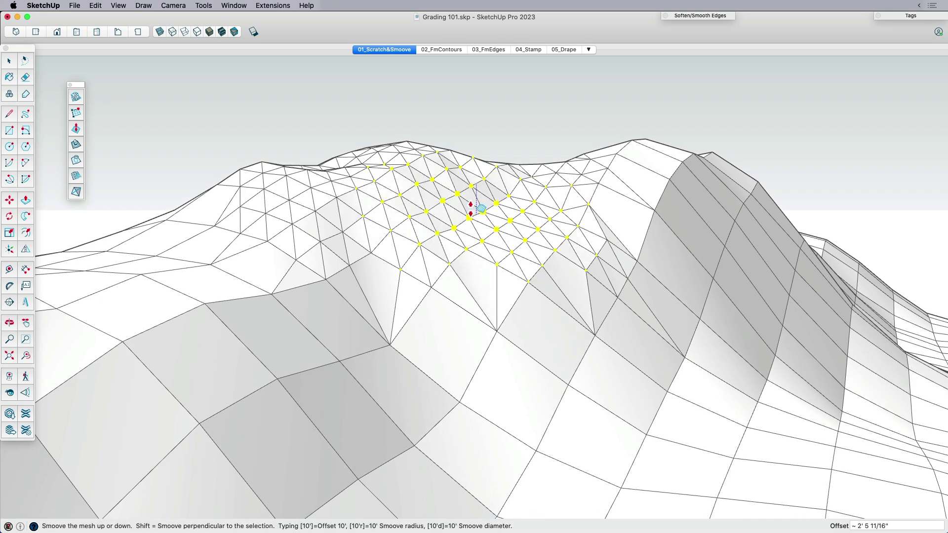
{"action": "left_click", "coordinate": [467, 214]}
Adjust the mesh near the ridge and raise a small mound in the detailed area.
{"action": "left_click", "coordinate": [380, 189]}
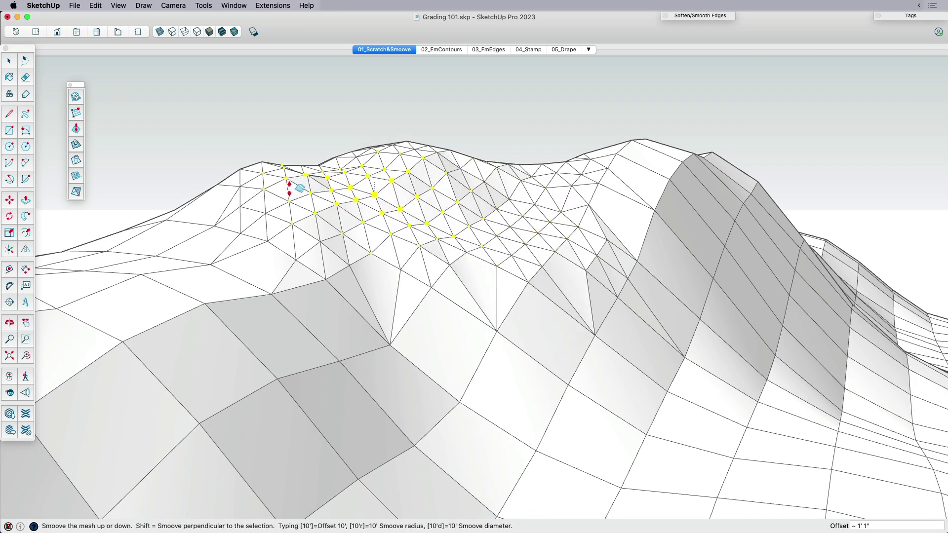
{"action": "left_click", "coordinate": [284, 183]}
{"action": "middle_click_drag", "start_coordinate": [419, 166], "coordinate": [391, 190]}
{"action": "left_click", "coordinate": [391, 191]}
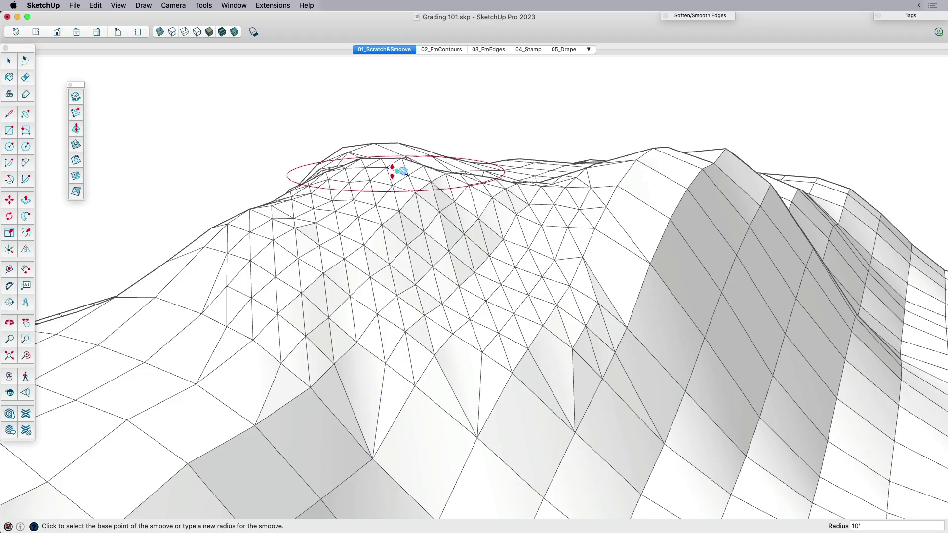
{"action": "left_click", "coordinate": [396, 195]}
{"action": "middle_click_drag", "start_coordinate": [459, 182], "coordinate": [541, 307]}
{"action": "scroll", "coordinate": [487, 258], "scroll_direction": "down", "scroll_amount": 10}
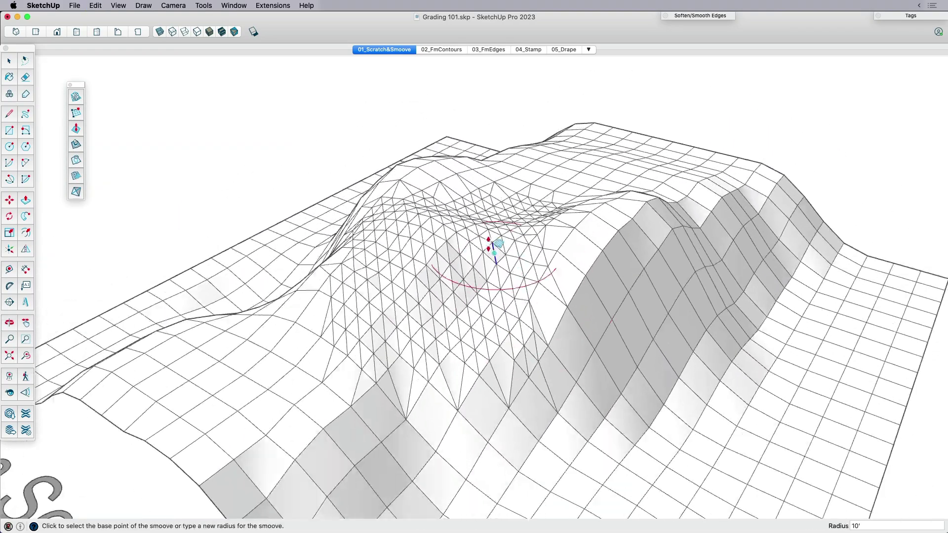
Group the entire terrain mesh and soften its edges at a 60° angle.
{"action": "key", "text": "space"}
{"action": "middle_click_drag", "start_coordinate": [389, 148], "coordinate": [315, 139]}
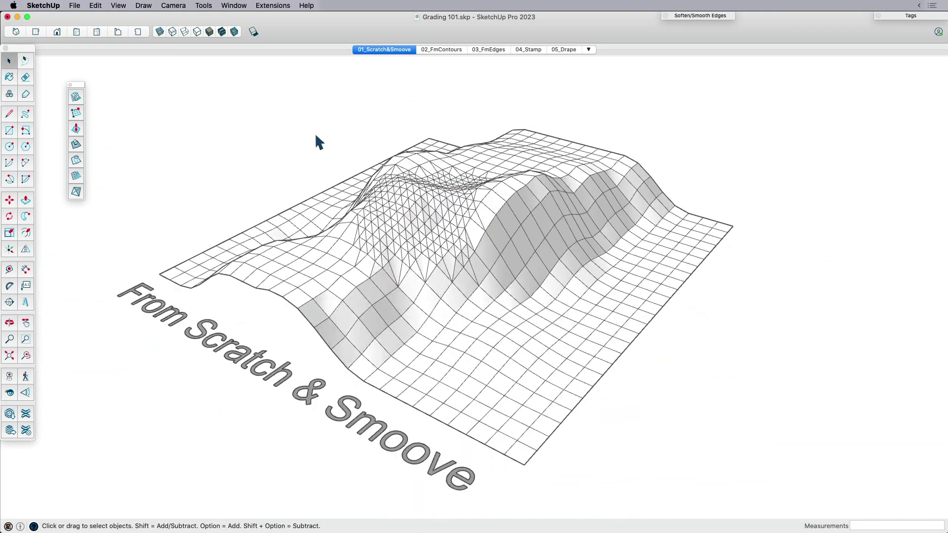
{"action": "triple_click", "coordinate": [404, 227]}
{"action": "key", "text": "super+g"}
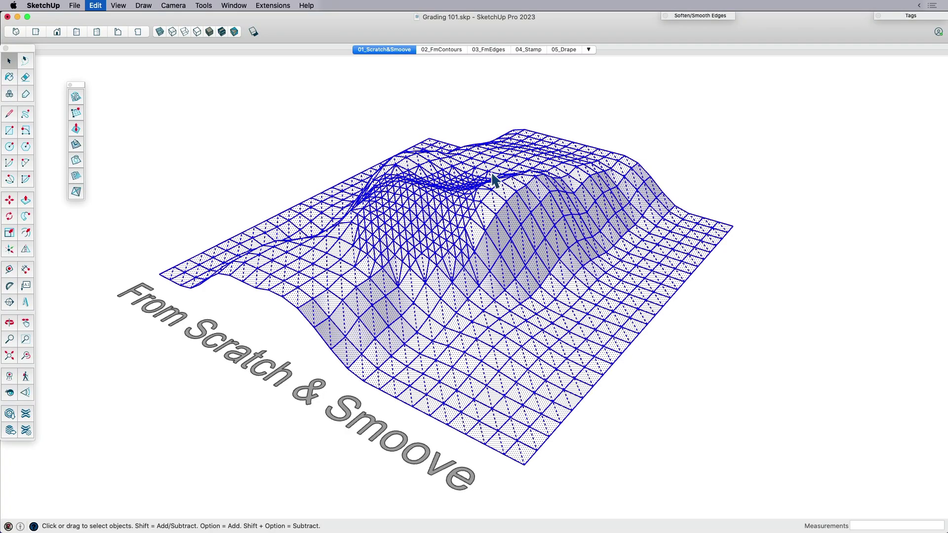
{"action": "left_click", "coordinate": [707, 18]}
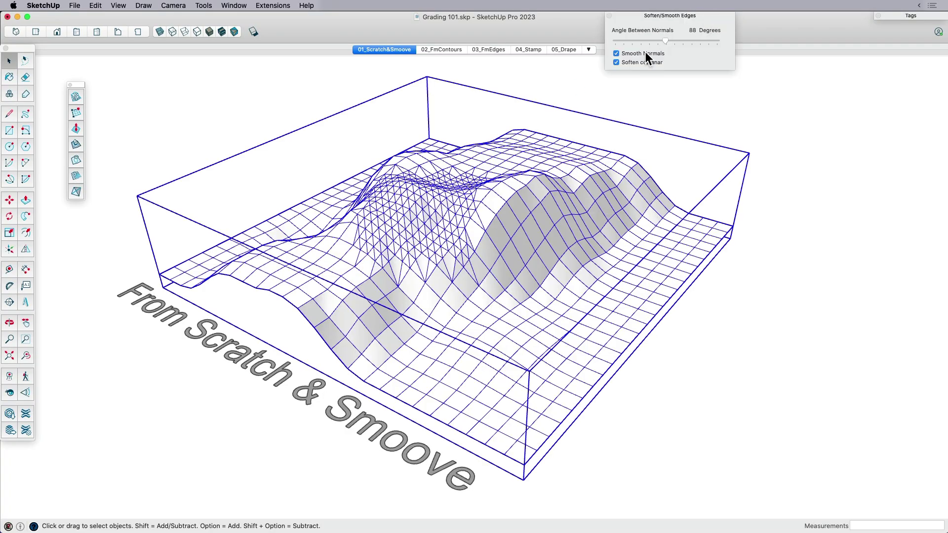
{"action": "left_click_drag", "start_coordinate": [664, 40], "coordinate": [648, 41]}
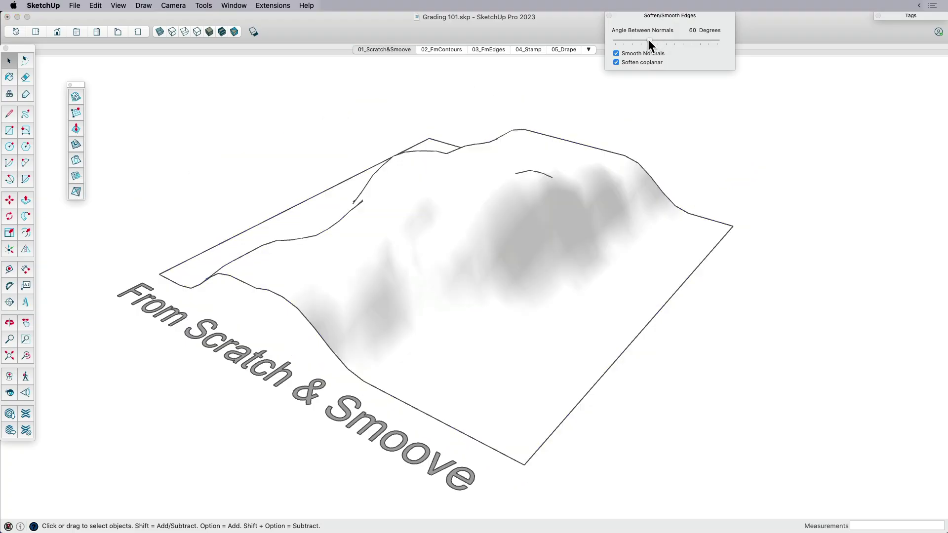
{"action": "left_click", "coordinate": [666, 12]}
{"action": "left_click", "coordinate": [384, 50]}
Paint the terrain group light grey Magnesium.
{"action": "key", "text": "b"}
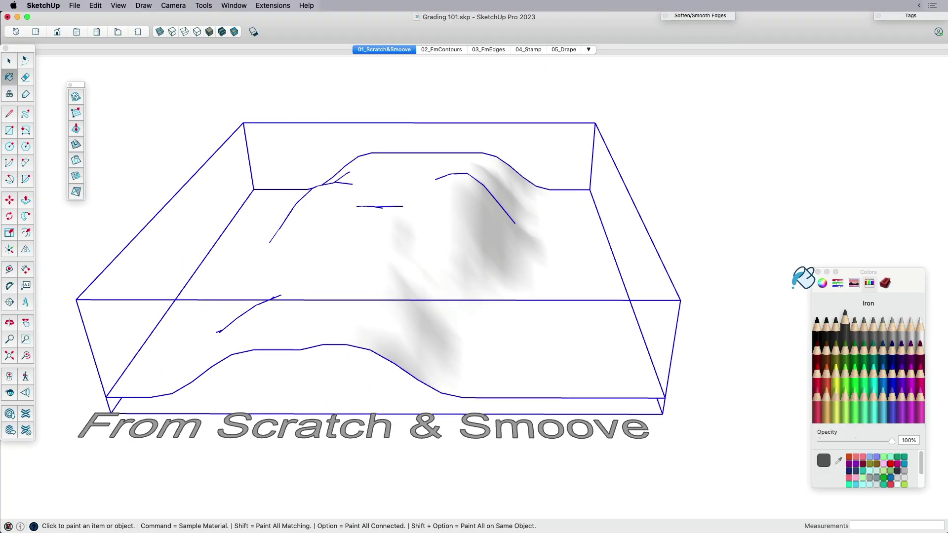
{"action": "left_click", "coordinate": [892, 320]}
{"action": "left_click", "coordinate": [464, 261]}
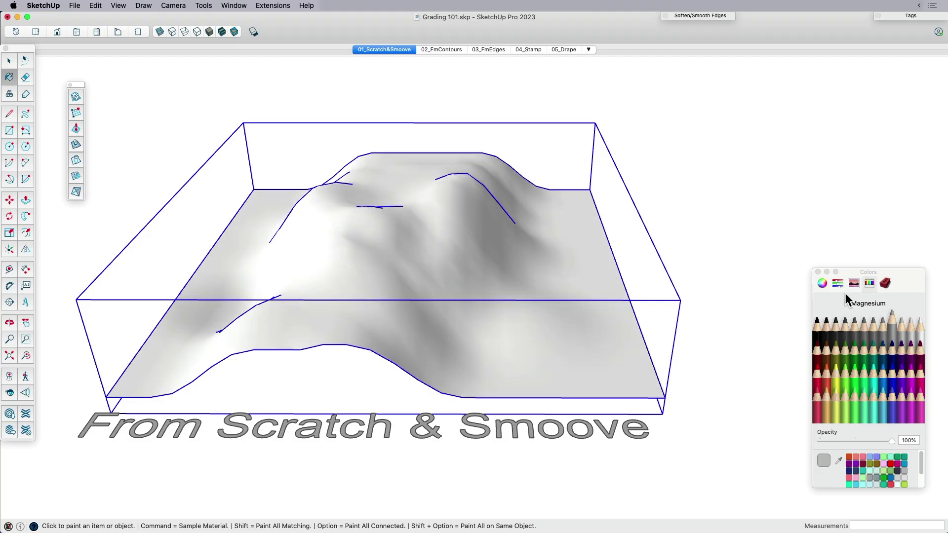
{"action": "key", "text": "space"}
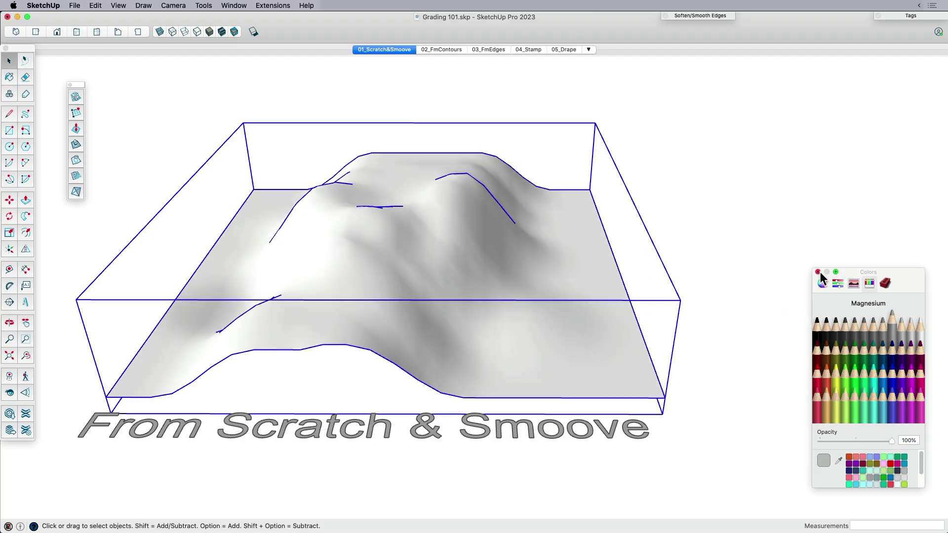
Close the Colors panel, go to 02_FmContours, and build a From Contours terrain from all contours.
{"action": "left_click", "coordinate": [818, 273]}
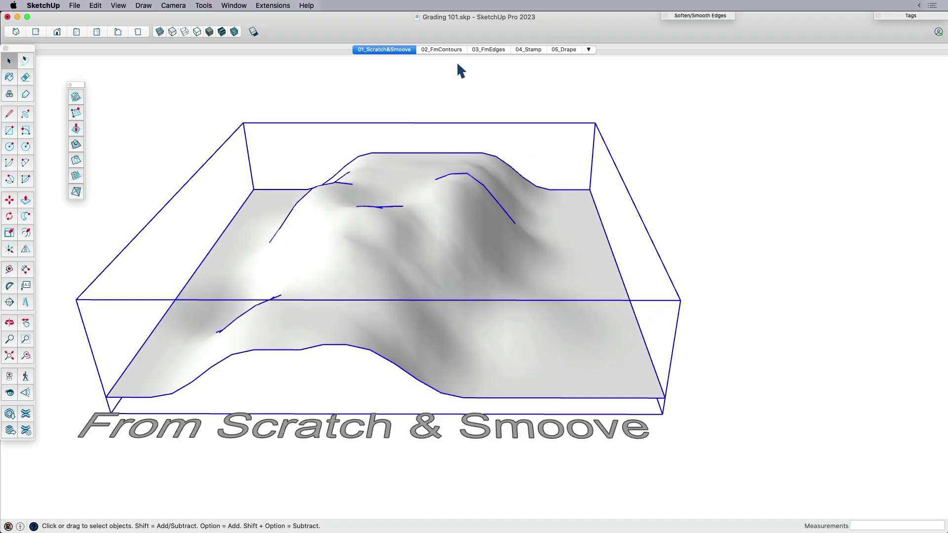
{"action": "left_click", "coordinate": [446, 49]}
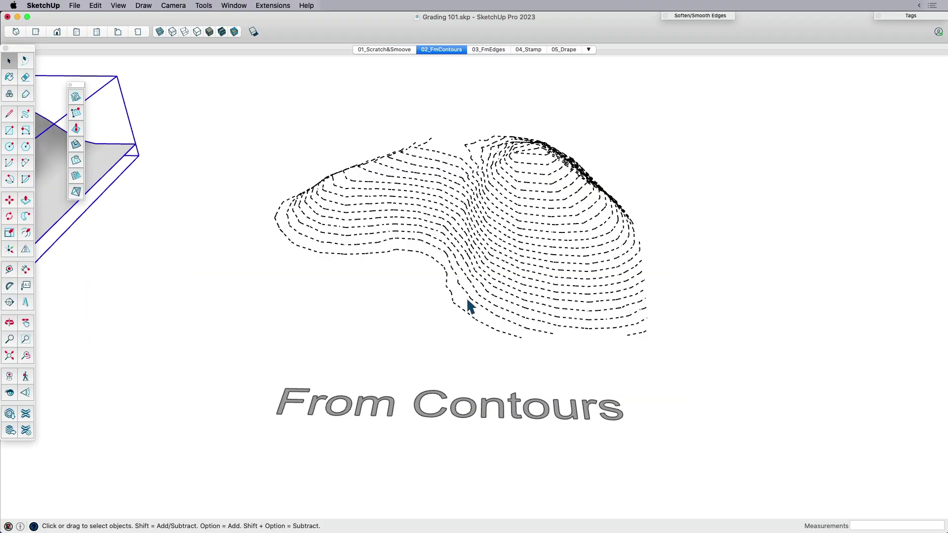
{"action": "middle_click_drag", "start_coordinate": [413, 266], "coordinate": [500, 256]}
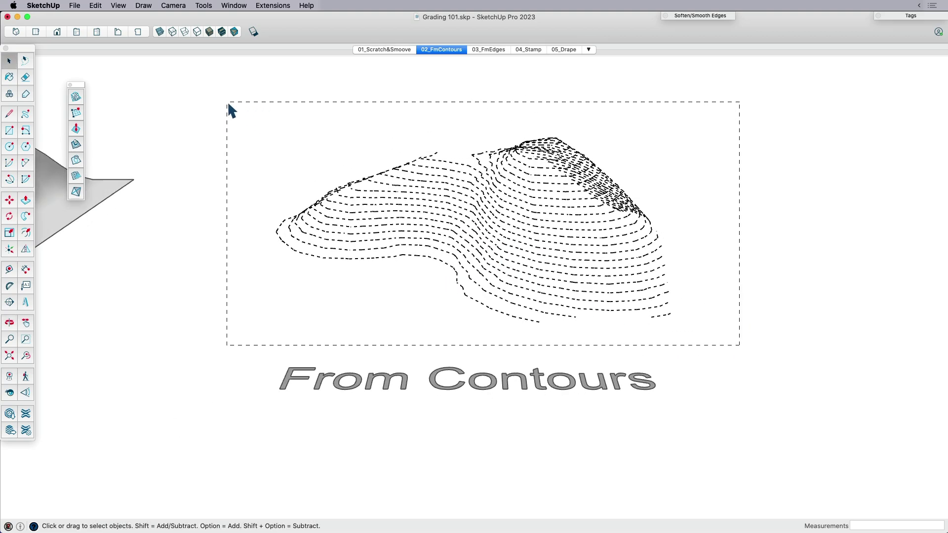
{"action": "middle_click_drag", "start_coordinate": [296, 198], "coordinate": [353, 244]}
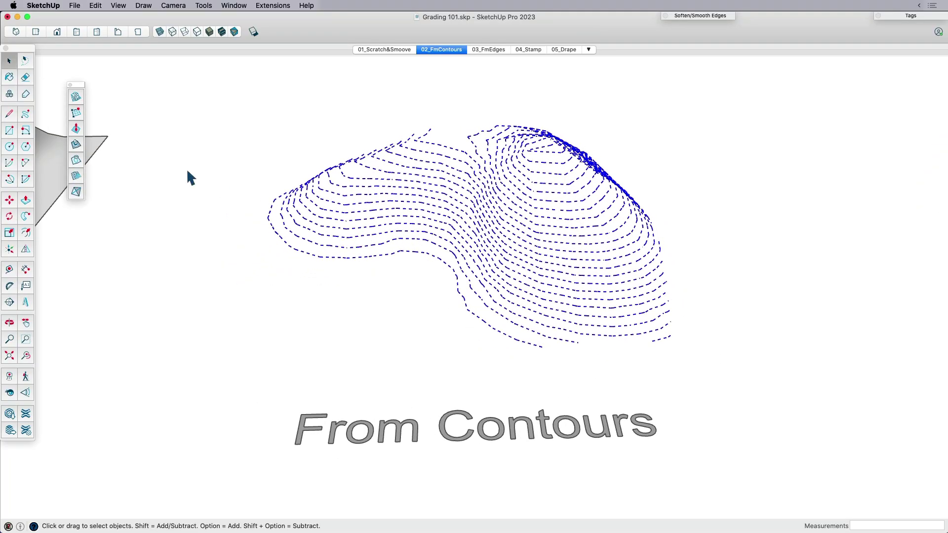
{"action": "left_click", "coordinate": [76, 96]}
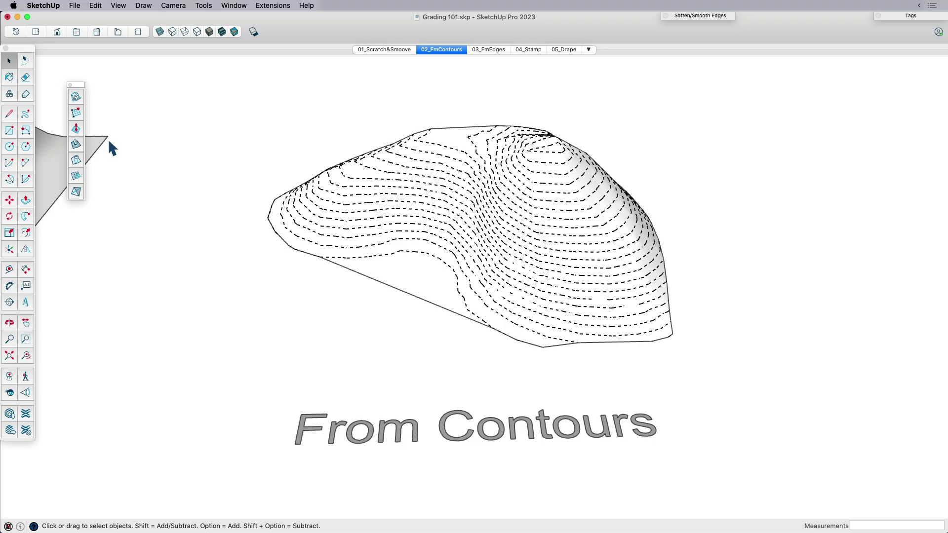
Paint the contour-generated terrain surface Magnesium grey.
{"action": "key", "text": "b"}
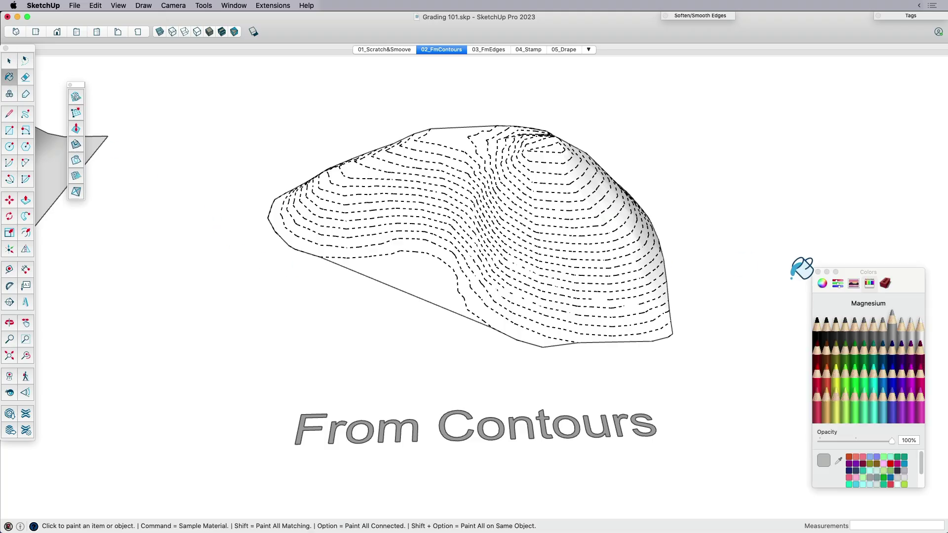
{"action": "left_click", "coordinate": [419, 278]}
{"action": "mouse_move", "coordinate": [494, 286]}
{"action": "middle_mouse_down"}
{"action": "mouse_move", "coordinate": [433, 285]}
{"action": "mouse_move", "coordinate": [501, 286]}
{"action": "middle_mouse_up"}
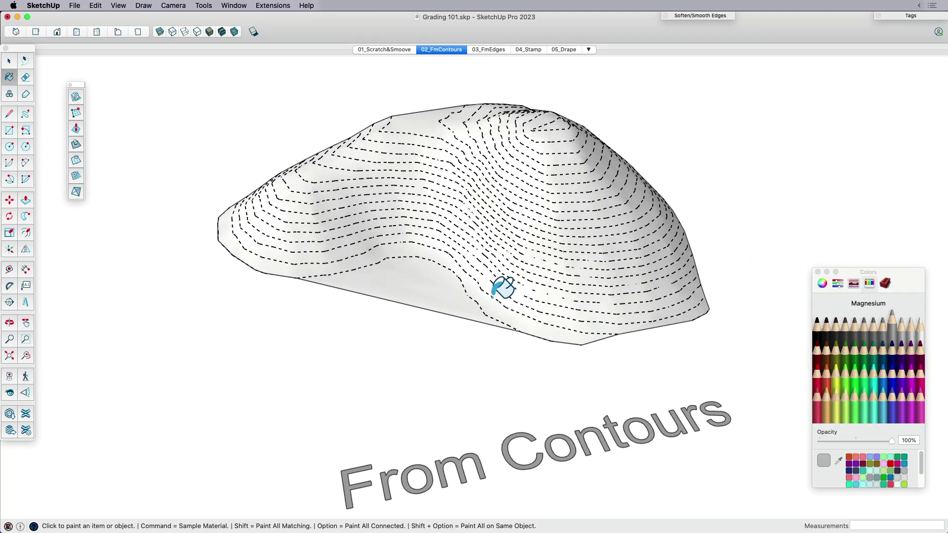
{"action": "scroll", "coordinate": [449, 222], "scroll_direction": "up", "scroll_amount": 5}
{"action": "key", "text": "space"}
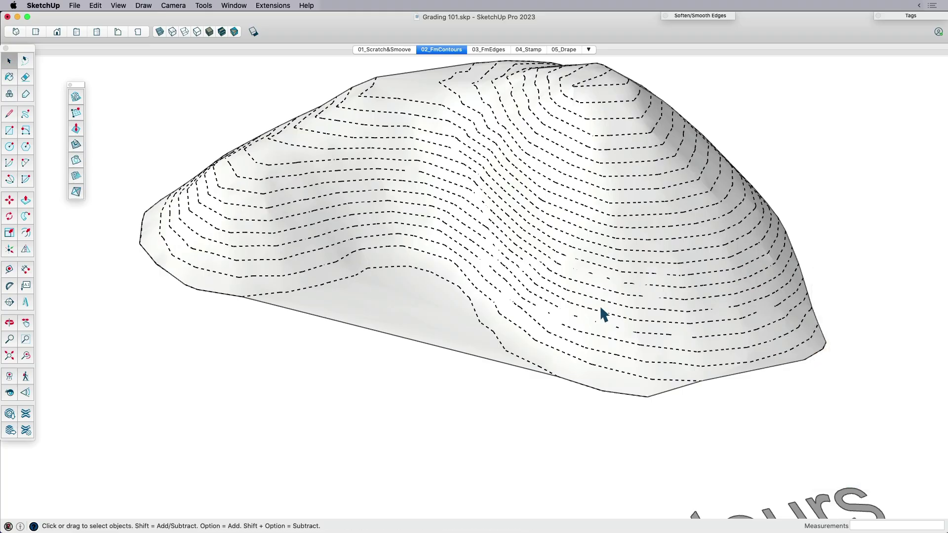
{"action": "scroll", "coordinate": [603, 313], "scroll_direction": "down", "scroll_amount": 3}
{"action": "middle_click_drag", "start_coordinate": [603, 313], "coordinate": [555, 271]}
Move the terrain off its contour lines and snap it back into place.
{"action": "left_click", "coordinate": [466, 313]}
{"action": "key", "text": "m"}
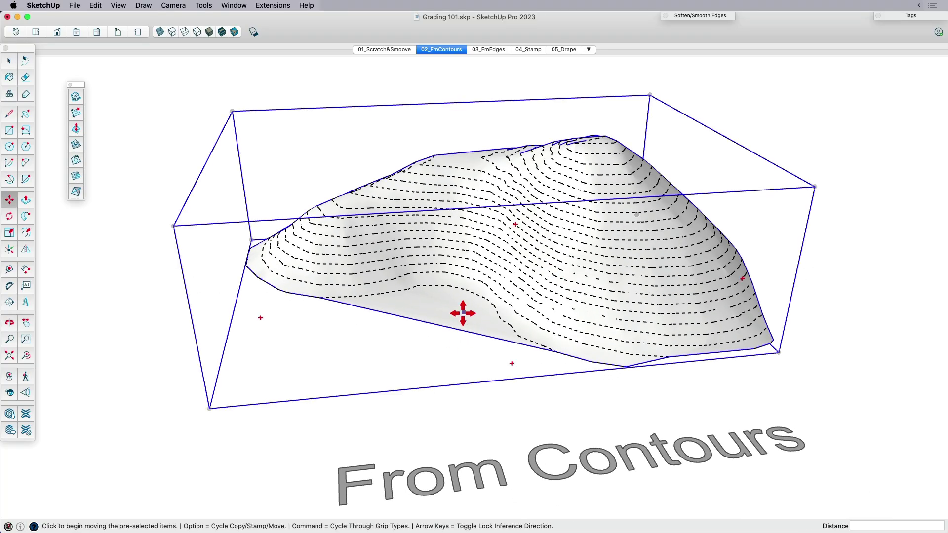
{"action": "left_click", "coordinate": [462, 312]}
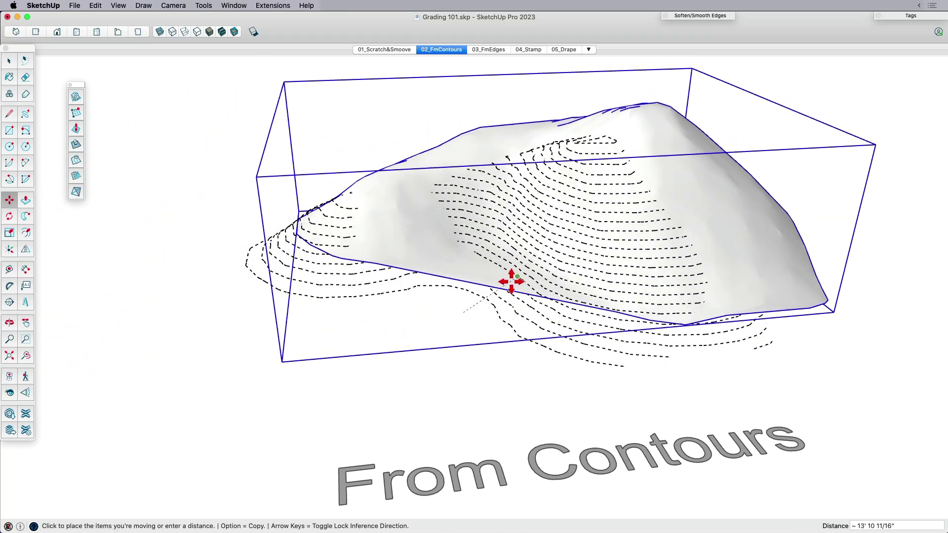
{"action": "left_click", "coordinate": [457, 303]}
{"action": "key", "text": "space"}
{"action": "middle_click_drag", "start_coordinate": [437, 222], "coordinate": [445, 310]}
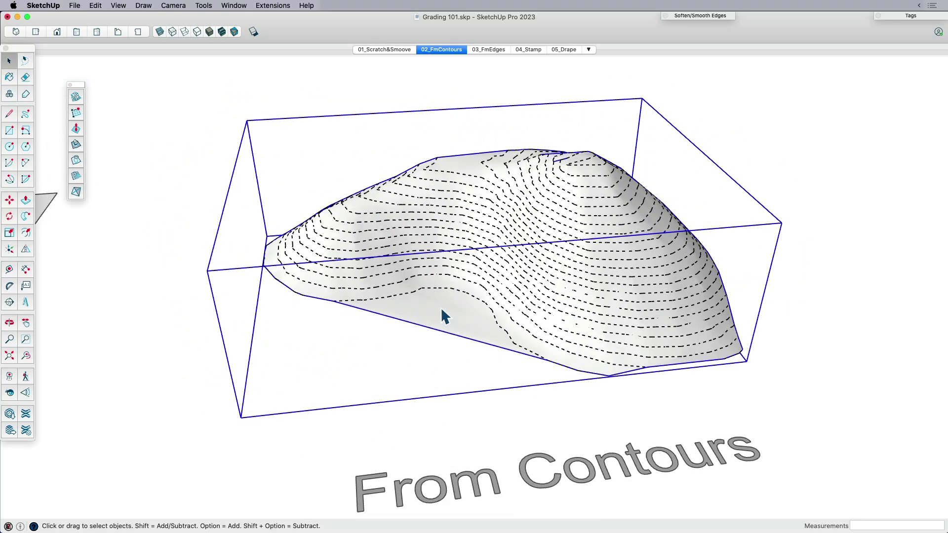
Enter the terrain group, select its surface, and turn on Hidden Geometry.
{"action": "double_click", "coordinate": [436, 310]}
{"action": "left_click", "coordinate": [424, 311]}
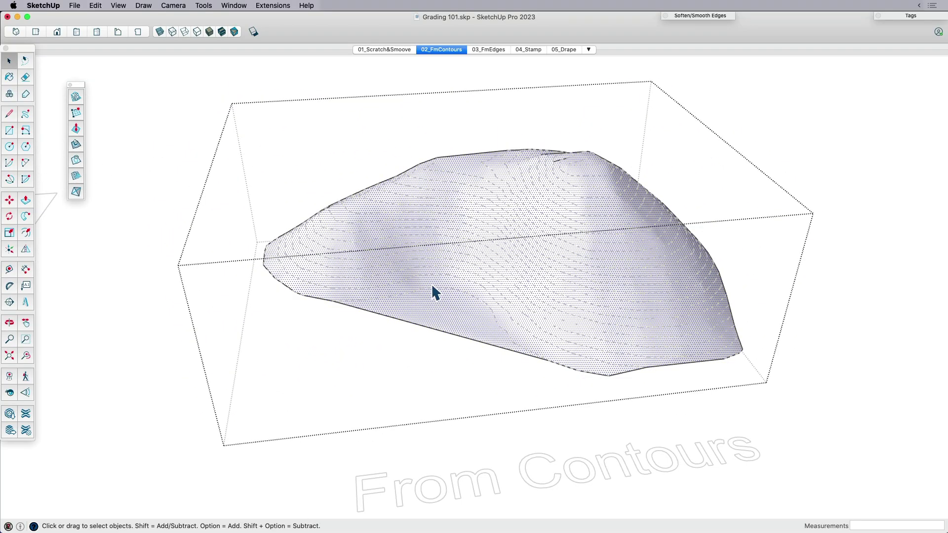
{"action": "middle_click_drag", "start_coordinate": [462, 324], "coordinate": [444, 338]}
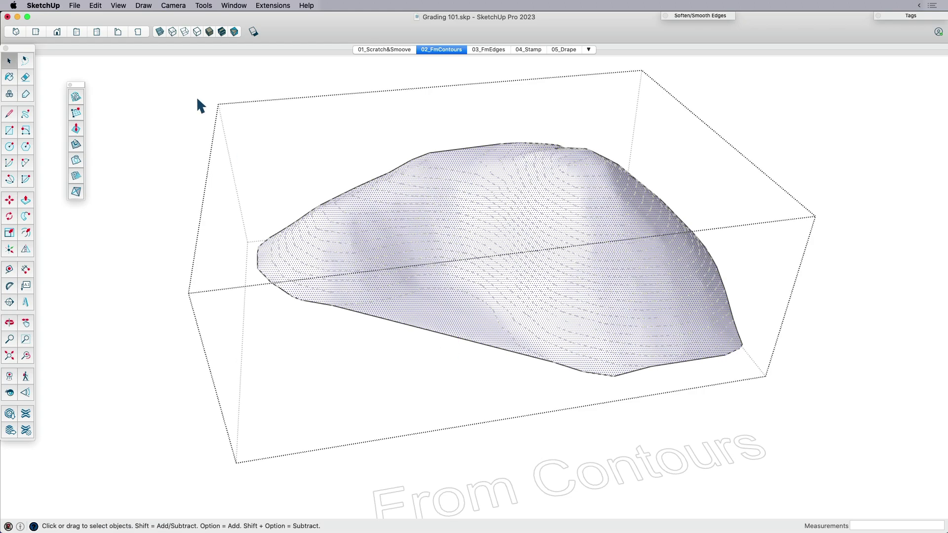
{"action": "left_click", "coordinate": [117, 6]}
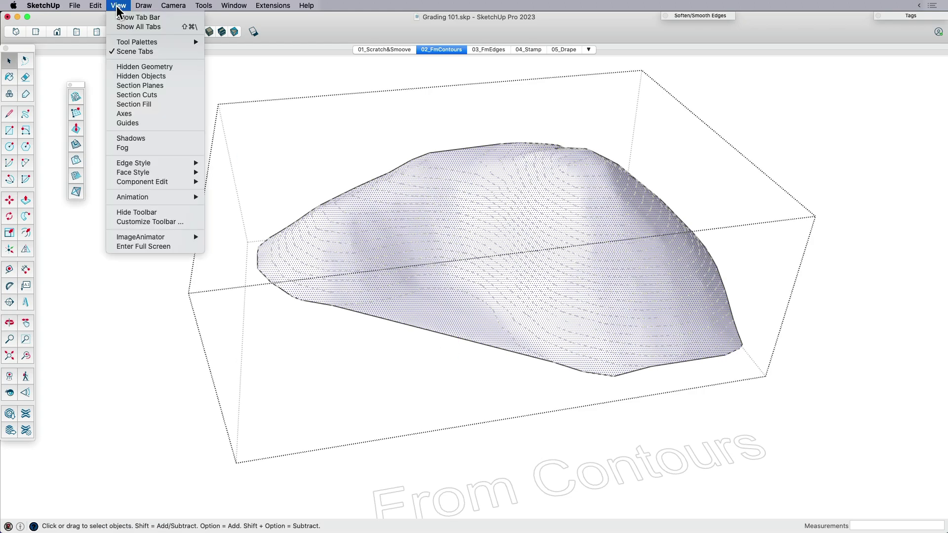
{"action": "left_click", "coordinate": [154, 66]}
{"action": "scroll", "coordinate": [441, 312], "scroll_direction": "up", "scroll_amount": 5}
Unsmooth the terrain's bottom rim edges with the Eraser, then hide the mesh edges again.
{"action": "key", "text": "e"}
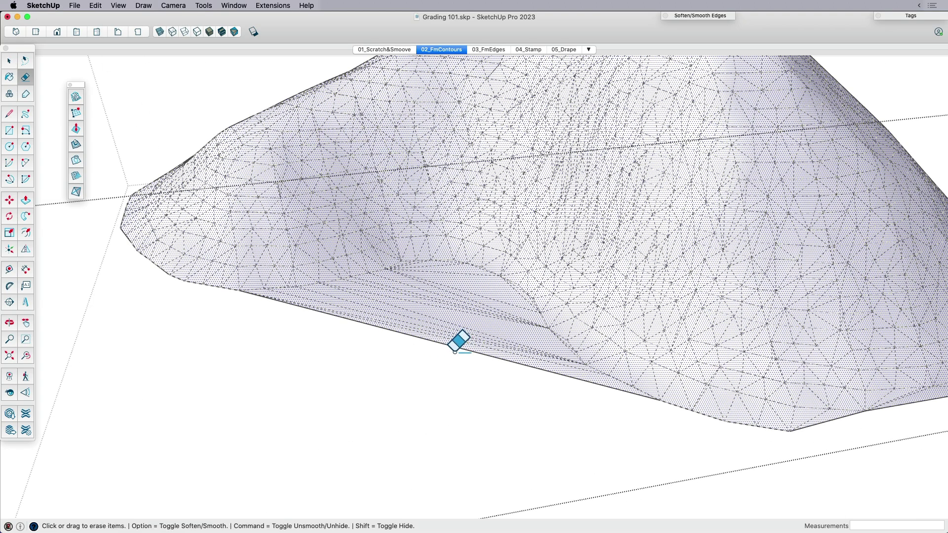
{"action": "left_click_drag", "start_coordinate": [453, 328], "coordinate": [462, 284]}
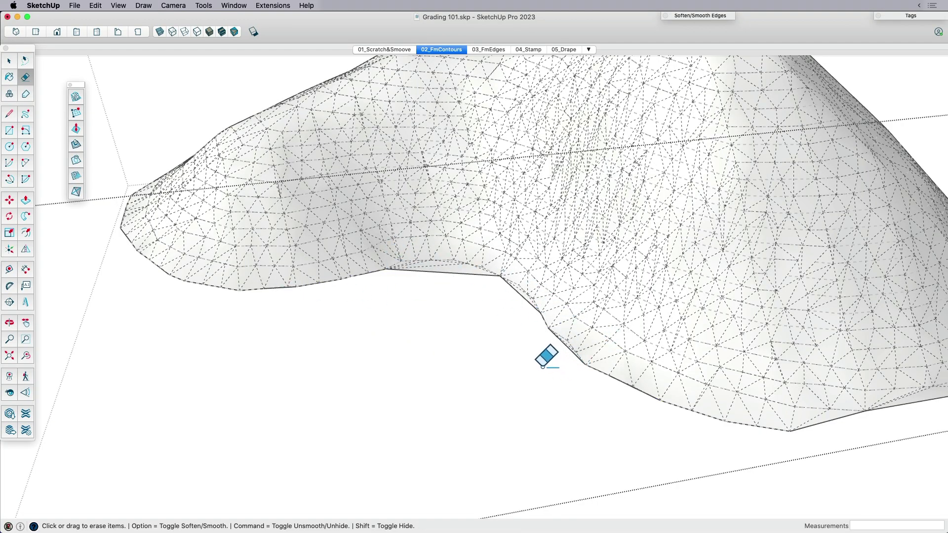
{"action": "scroll", "coordinate": [523, 348], "scroll_direction": "down", "scroll_amount": 4}
{"action": "left_click", "coordinate": [478, 321], "text": "super"}
{"action": "key", "text": "space"}
{"action": "scroll", "coordinate": [267, 325], "scroll_direction": "down", "scroll_amount": 3}
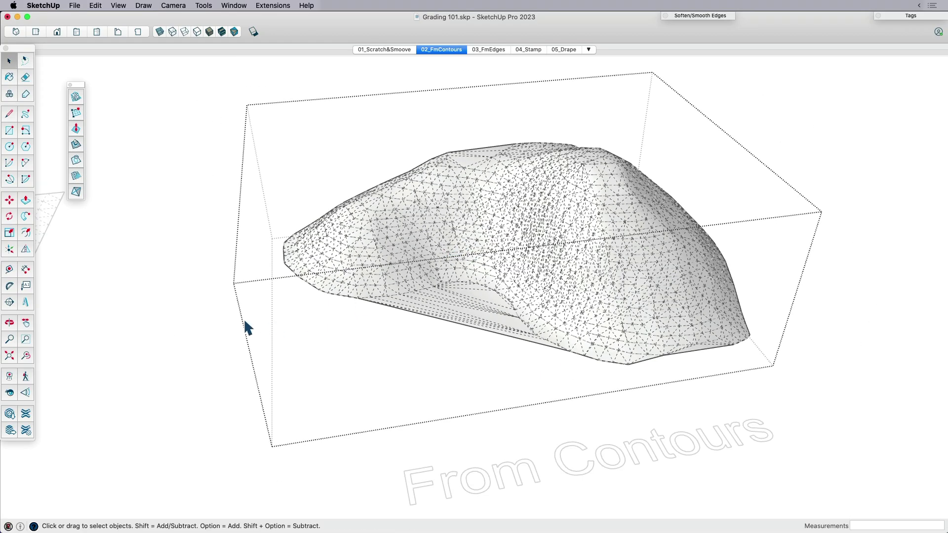
{"action": "key", "text": "alt+h"}
Exit the terrain group, check its context menu without exploding, and select the notch contour.
{"action": "left_click", "coordinate": [259, 325]}
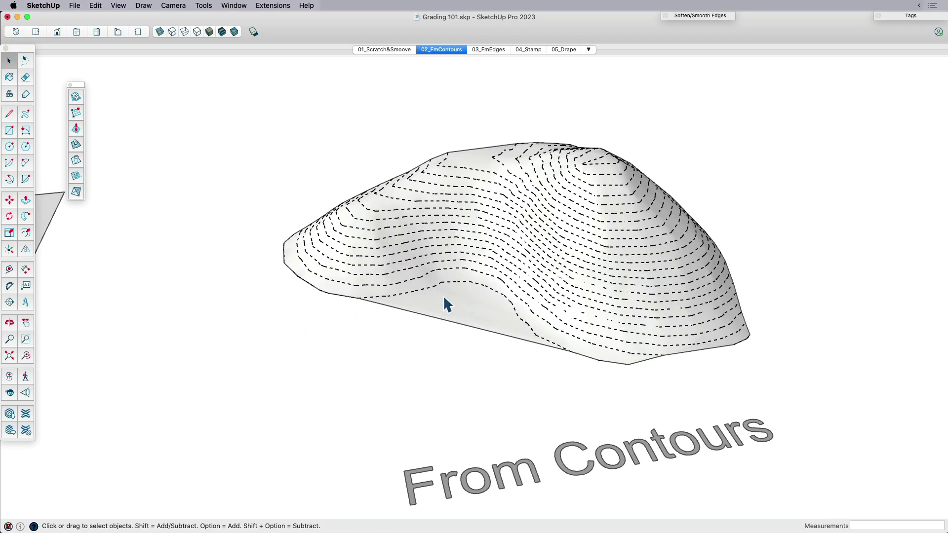
{"action": "left_click", "coordinate": [452, 299]}
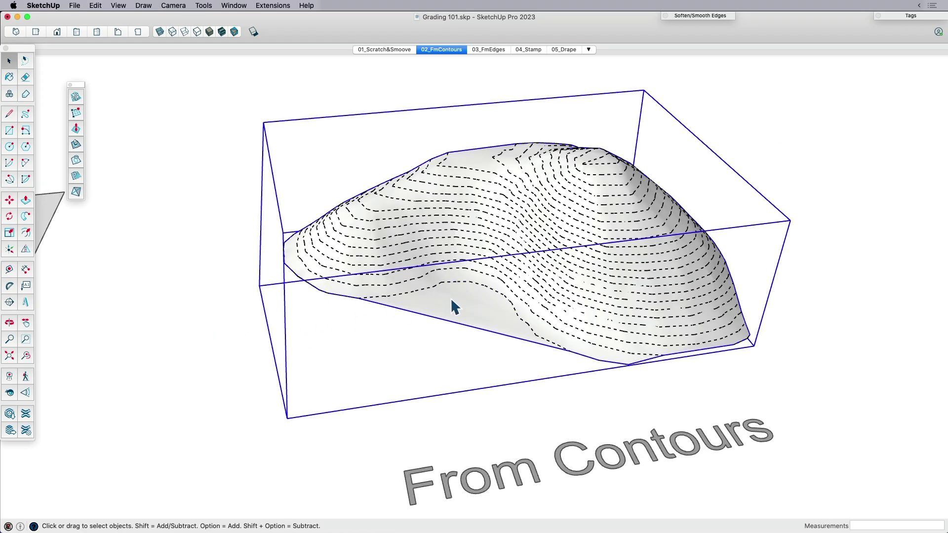
{"action": "right_click", "coordinate": [451, 298]}
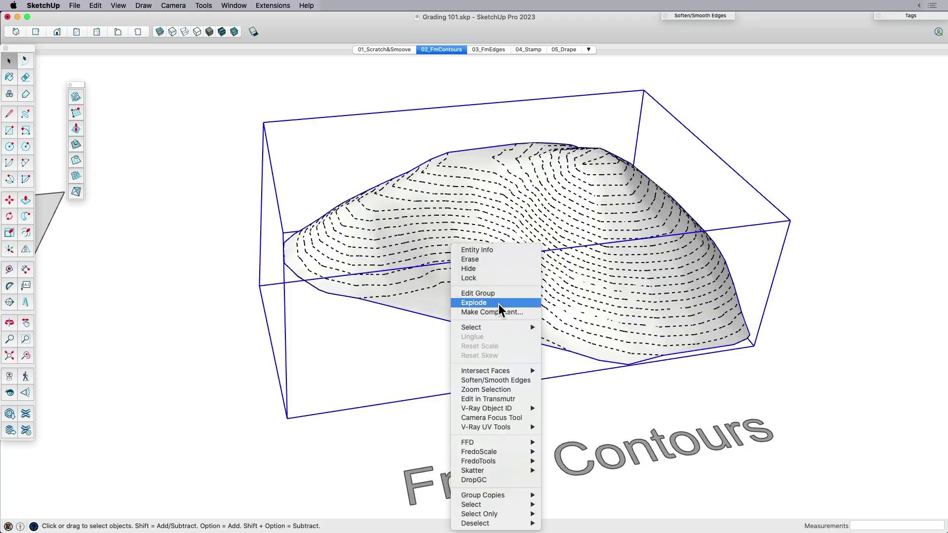
{"action": "left_click", "coordinate": [471, 298]}
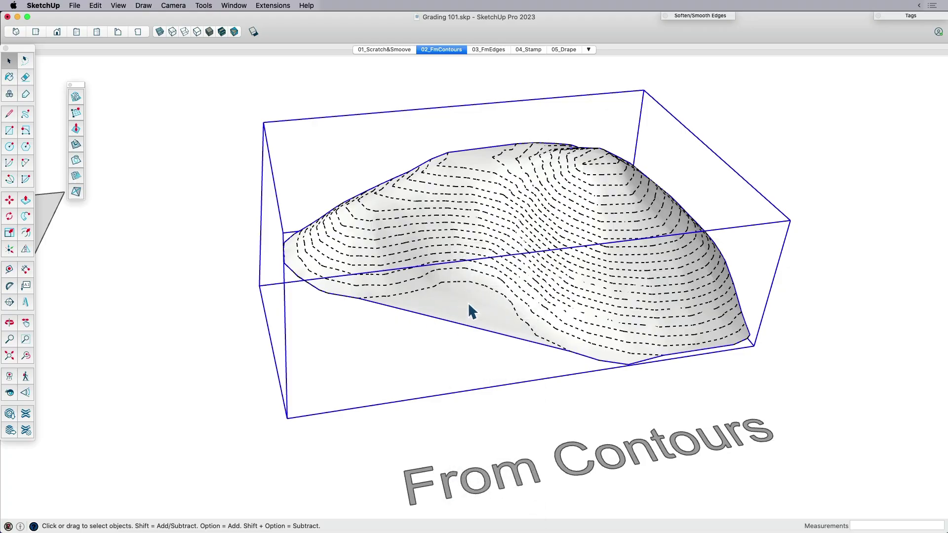
{"action": "left_click", "coordinate": [420, 291]}
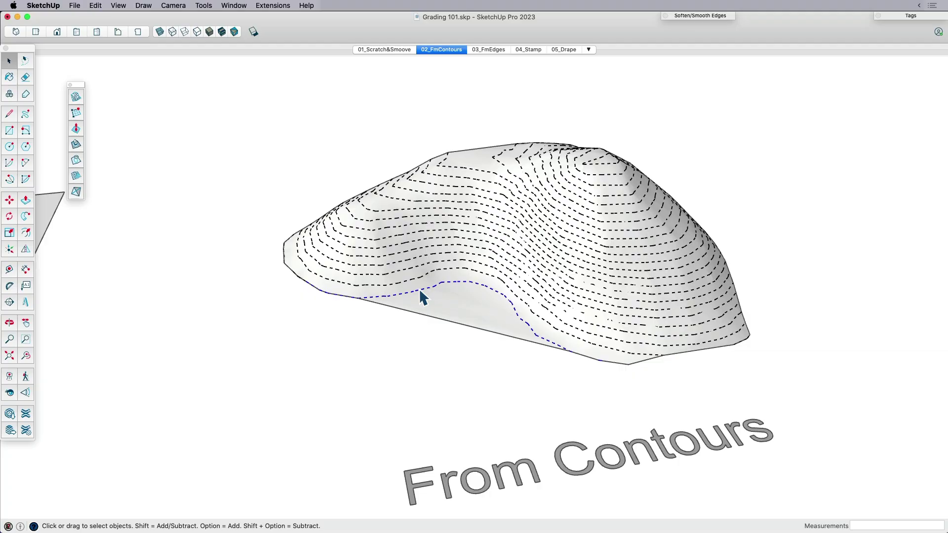
Re-enter the terrain group, select the whole mesh, and unhide its hidden faces.
{"action": "double_click", "coordinate": [451, 304]}
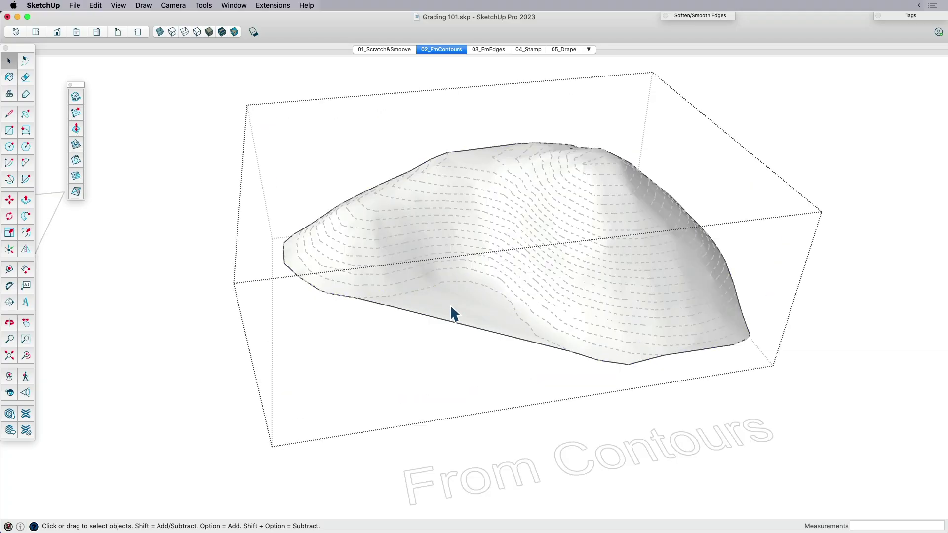
{"action": "triple_click", "coordinate": [447, 301]}
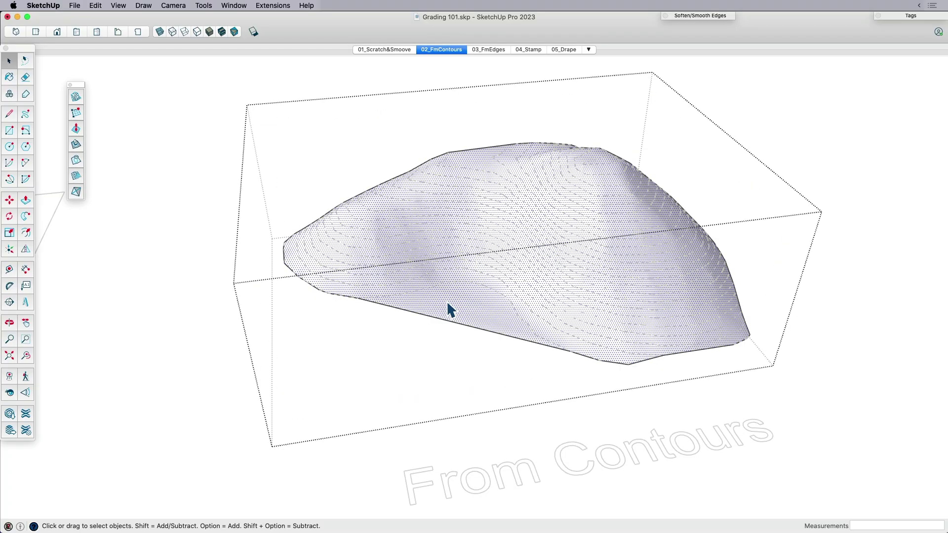
{"action": "left_click", "coordinate": [99, 7]}
{"action": "left_click", "coordinate": [122, 70]}
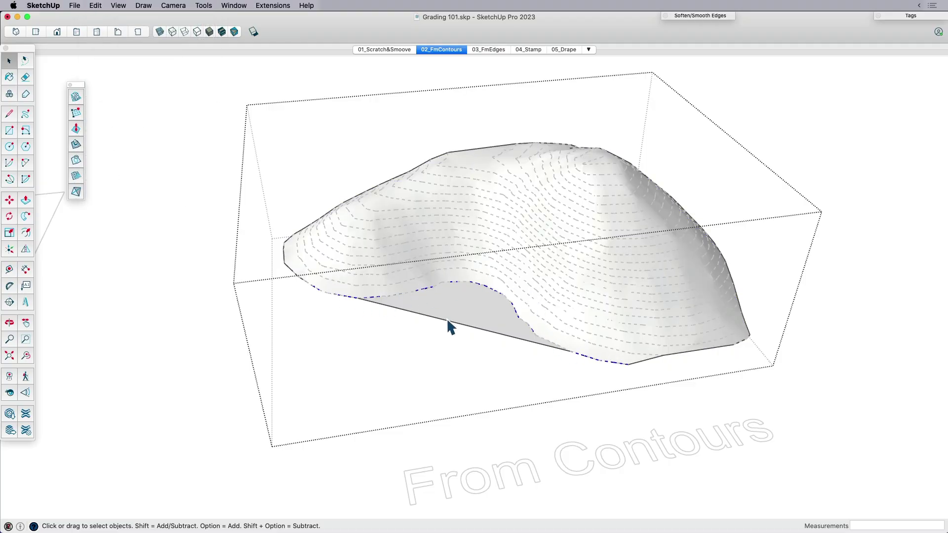
Make the grey flat face under the notch a group, delete it, and exit.
{"action": "left_click", "coordinate": [453, 304]}
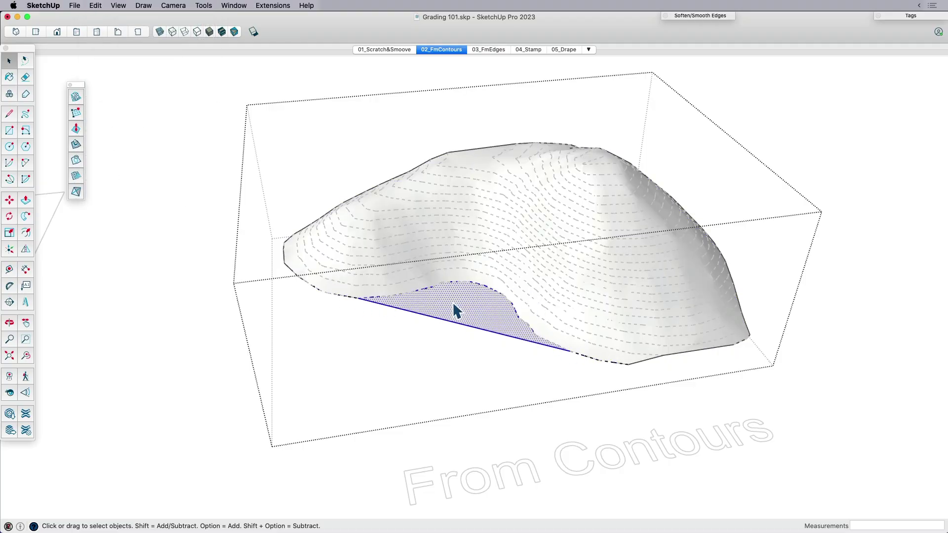
{"action": "right_click", "coordinate": [453, 305]}
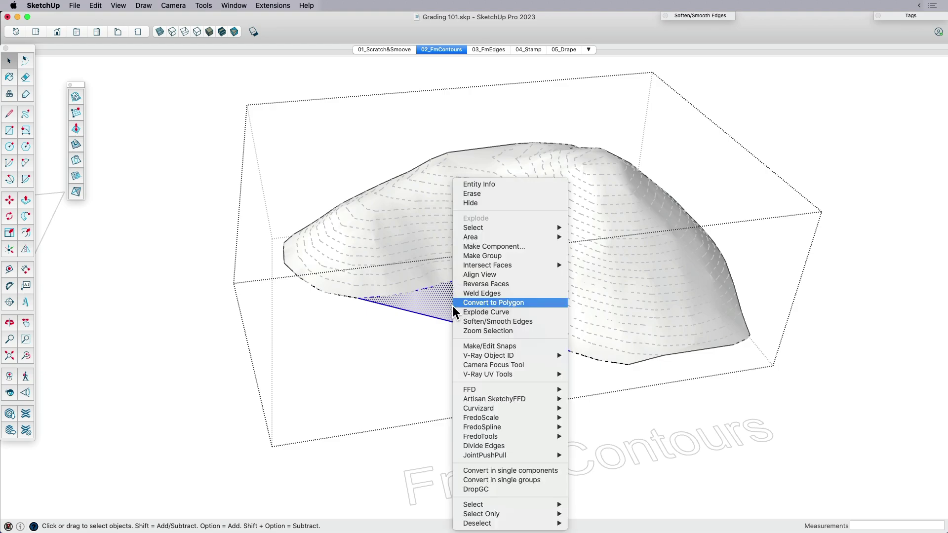
{"action": "left_click", "coordinate": [480, 255]}
{"action": "key", "text": "Delete"}
{"action": "left_click", "coordinate": [223, 355]}
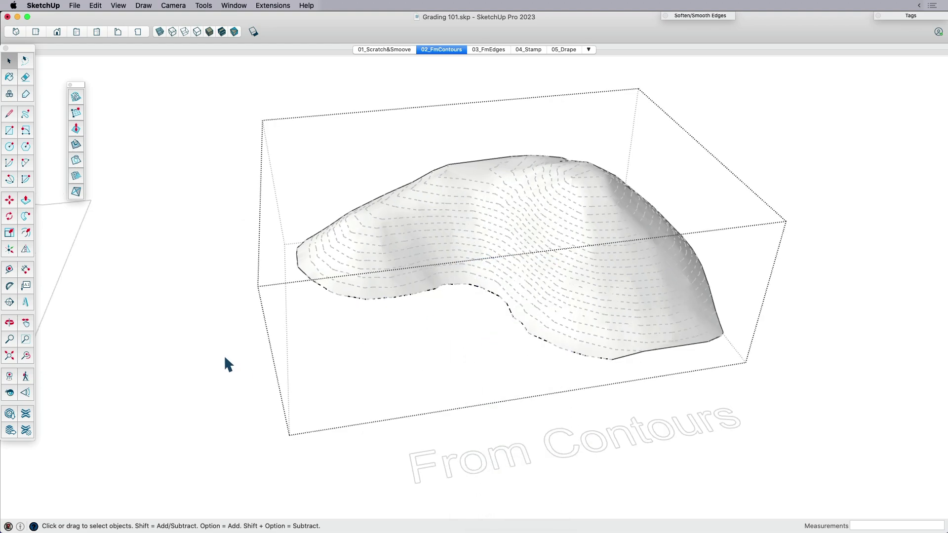
{"action": "middle_click_drag", "start_coordinate": [223, 355], "coordinate": [479, 281]}
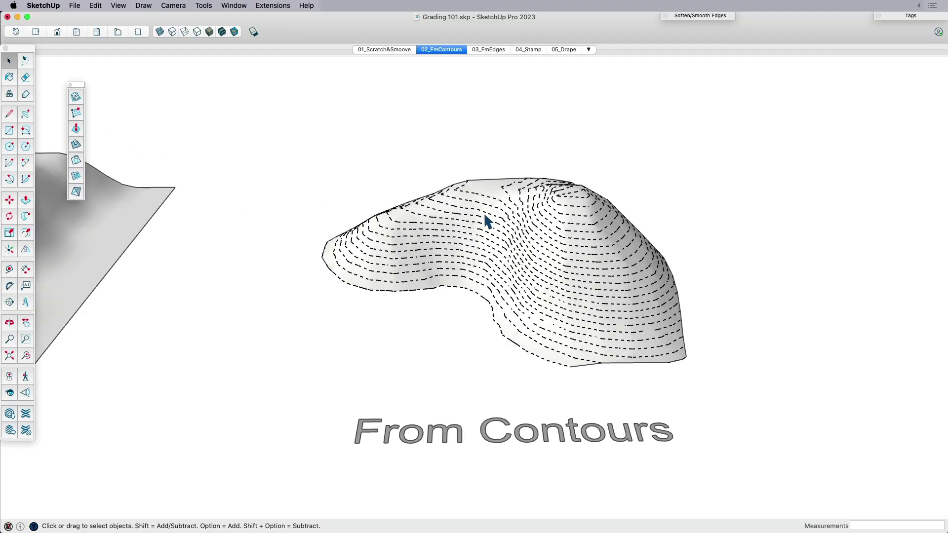
{"action": "left_click", "coordinate": [488, 49]}
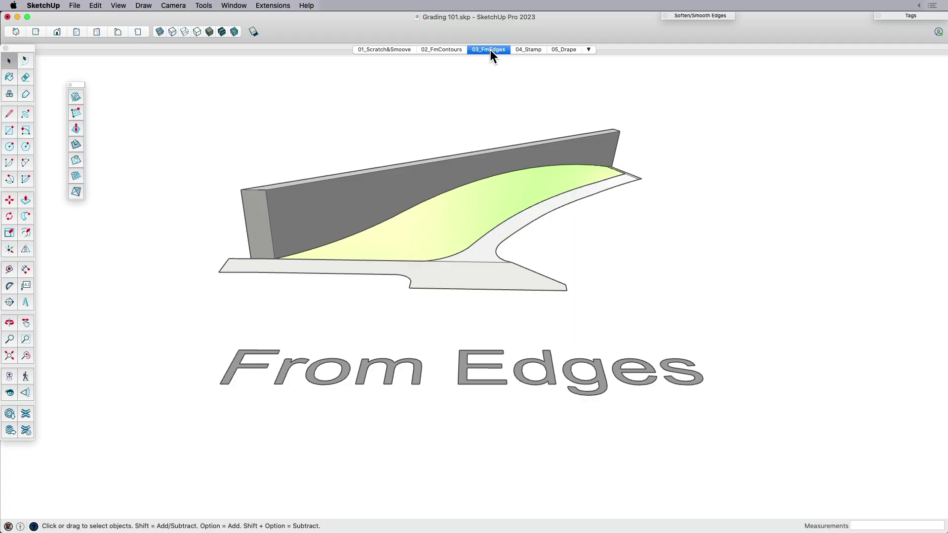
{"action": "left_click", "coordinate": [446, 215]}
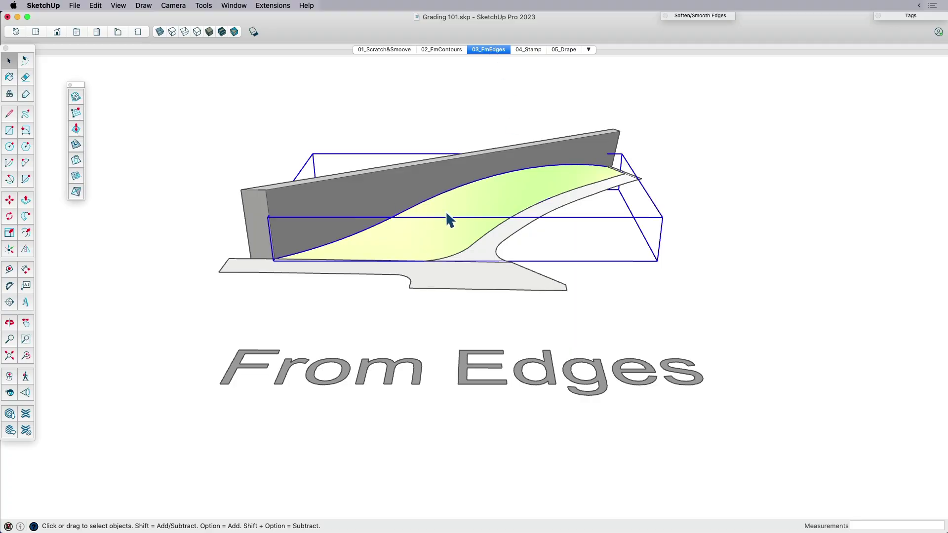
{"action": "key", "text": "Delete"}
{"action": "middle_click_drag", "start_coordinate": [384, 203], "coordinate": [589, 318]}
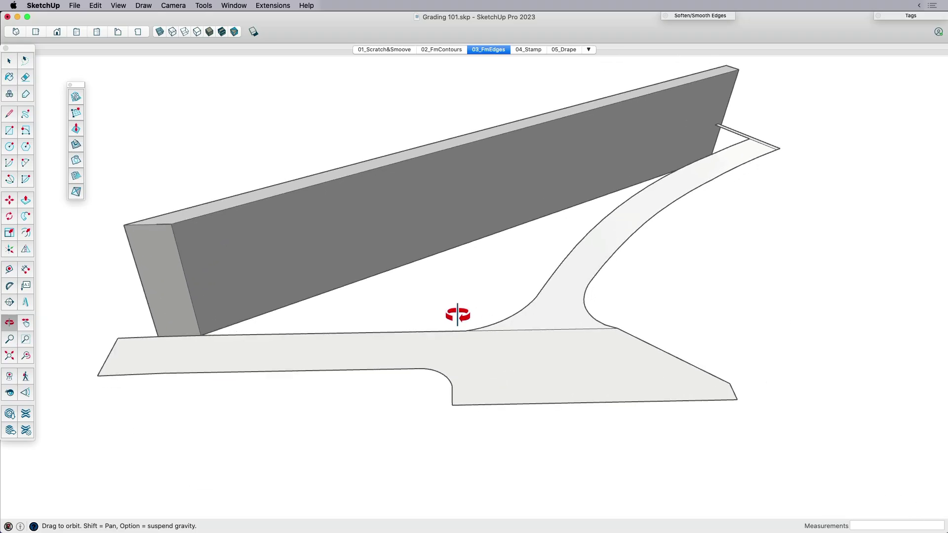
{"action": "key", "text": "space"}
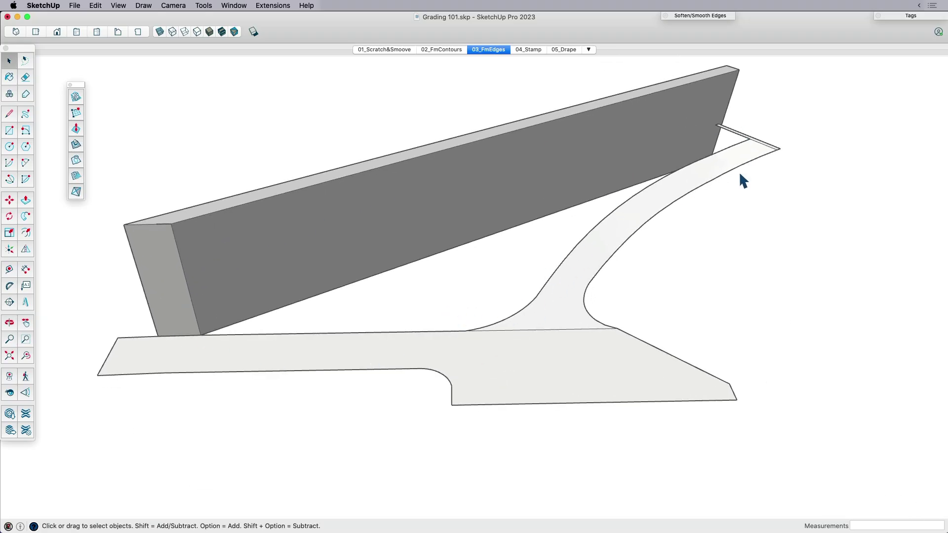
{"action": "middle_click_drag", "start_coordinate": [741, 177], "coordinate": [622, 233]}
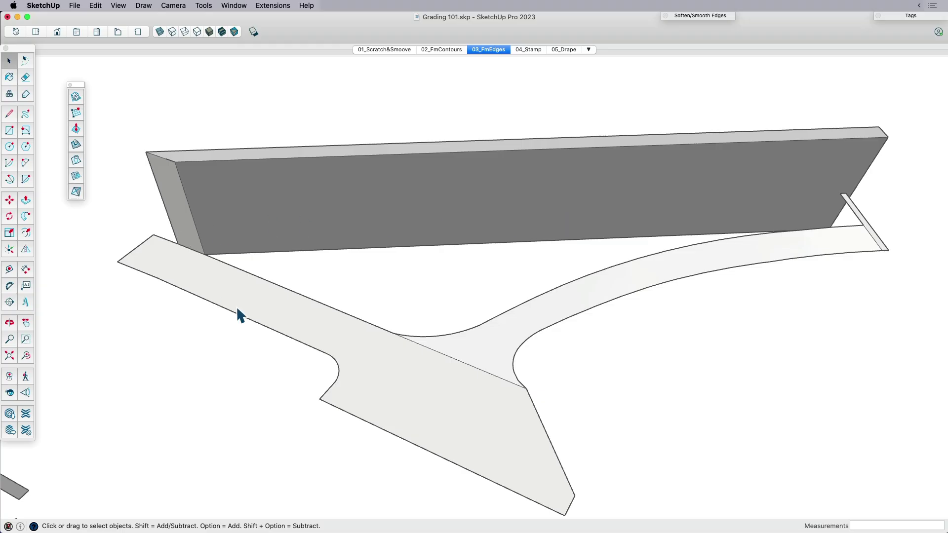
{"action": "middle_click_drag", "start_coordinate": [761, 242], "coordinate": [686, 211]}
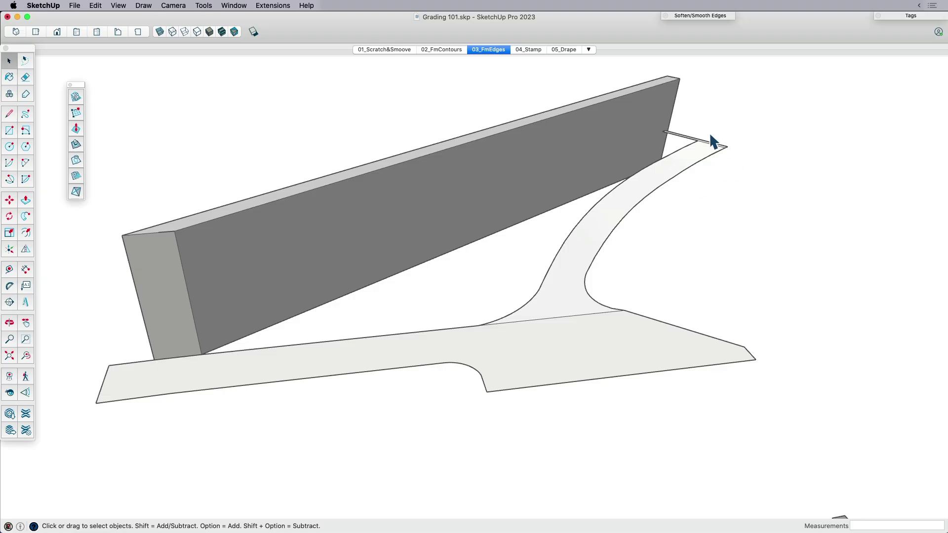
{"action": "middle_click_drag", "start_coordinate": [600, 230], "coordinate": [441, 233]}
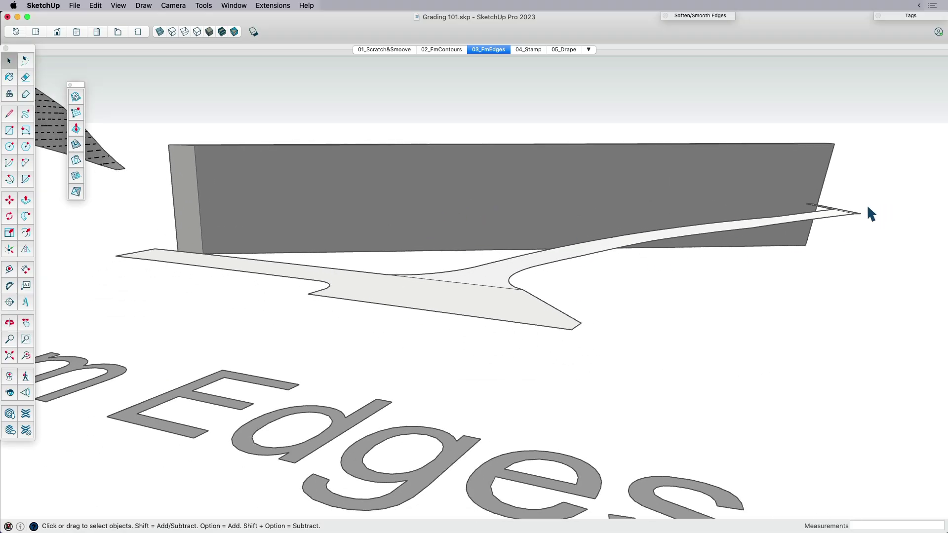
{"action": "middle_click_drag", "start_coordinate": [446, 282], "coordinate": [556, 293]}
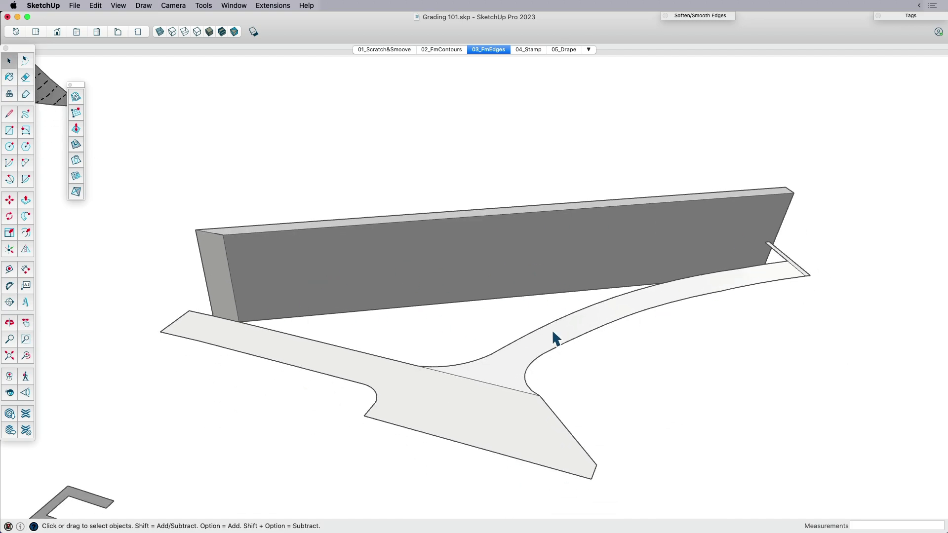
{"action": "middle_click_drag", "start_coordinate": [553, 332], "coordinate": [637, 317]}
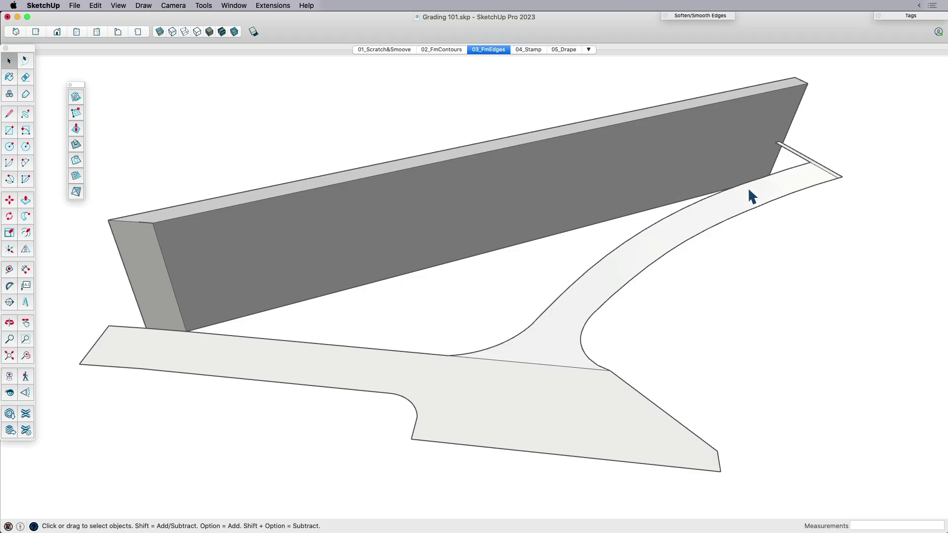
{"action": "middle_click_drag", "start_coordinate": [751, 201], "coordinate": [652, 205]}
Inside the strip group, select its curved, straight and short end upper edges.
{"action": "left_click", "coordinate": [440, 328]}
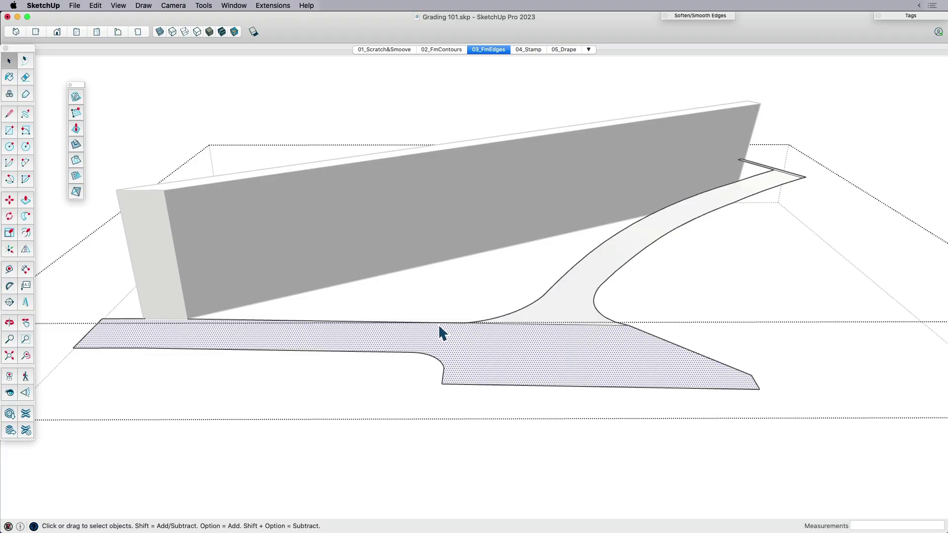
{"action": "left_click", "coordinate": [538, 299]}
{"action": "left_click", "coordinate": [579, 259]}
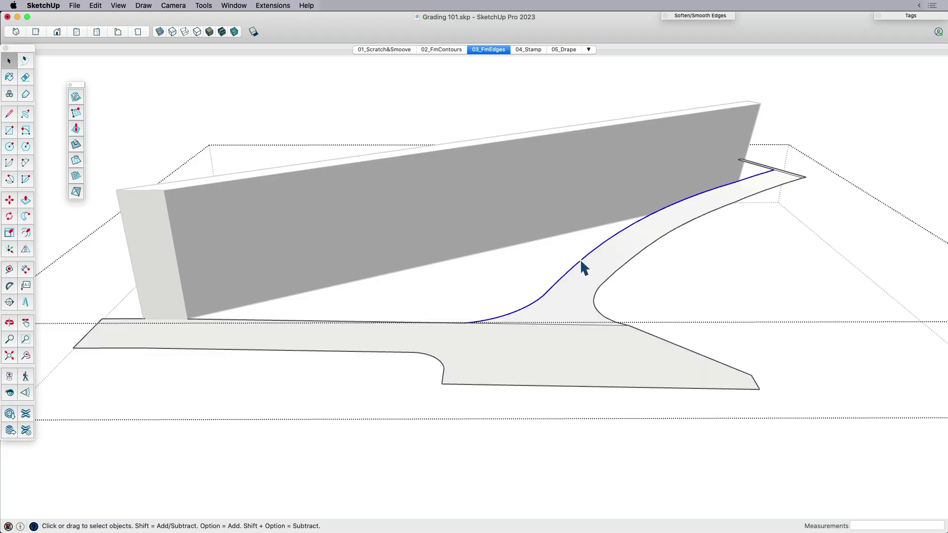
{"action": "middle_click_drag", "start_coordinate": [631, 264], "coordinate": [607, 299]}
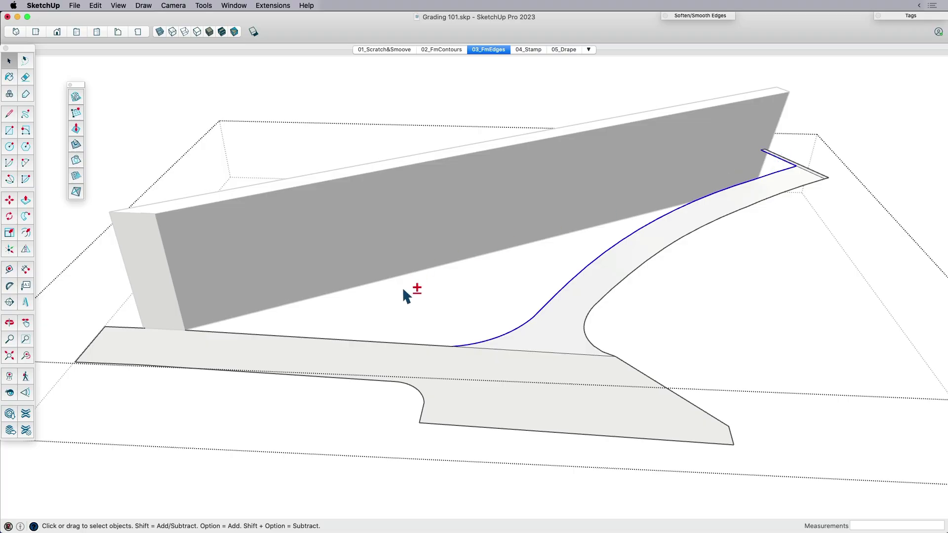
{"action": "left_click", "coordinate": [373, 341], "text": "shift"}
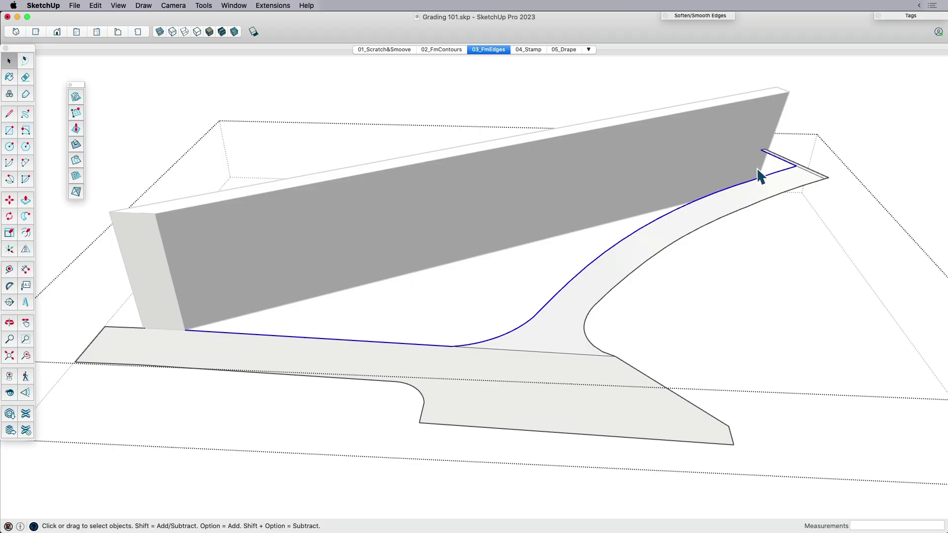
{"action": "left_click", "coordinate": [772, 154], "text": "shift"}
{"action": "scroll", "coordinate": [600, 253], "scroll_direction": "down", "scroll_amount": 2}
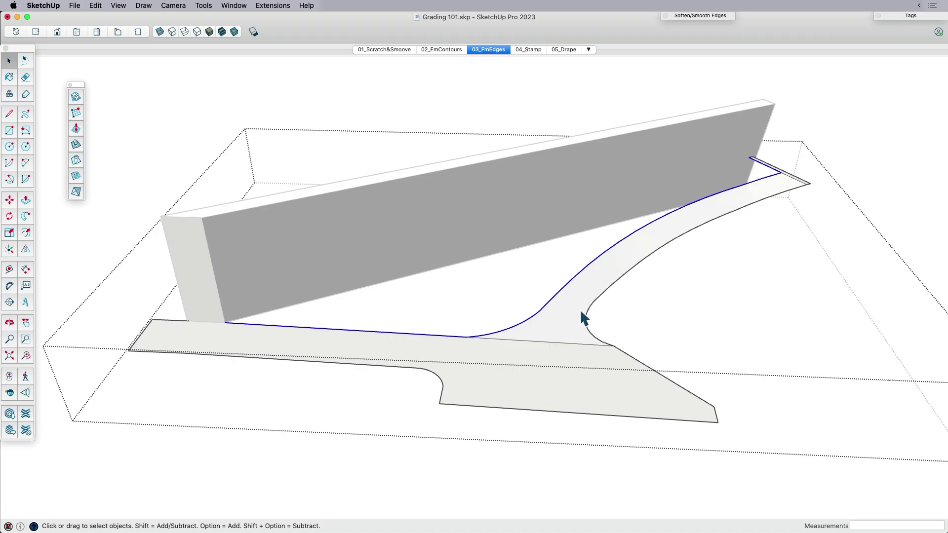
Leave the strip group and Paste in Place the copied edges.
{"action": "left_click", "coordinate": [387, 409]}
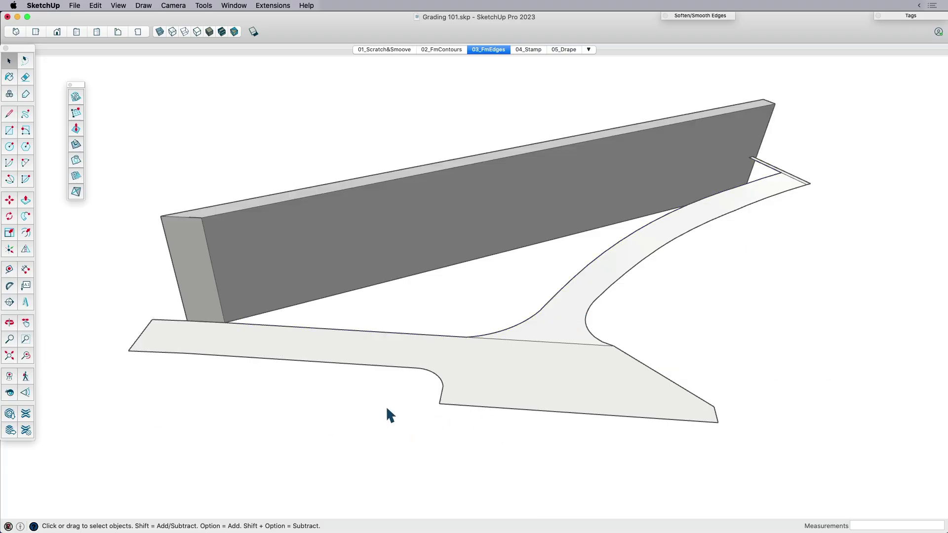
{"action": "left_click", "coordinate": [526, 372]}
{"action": "left_click", "coordinate": [482, 438]}
{"action": "left_click", "coordinate": [99, 6]}
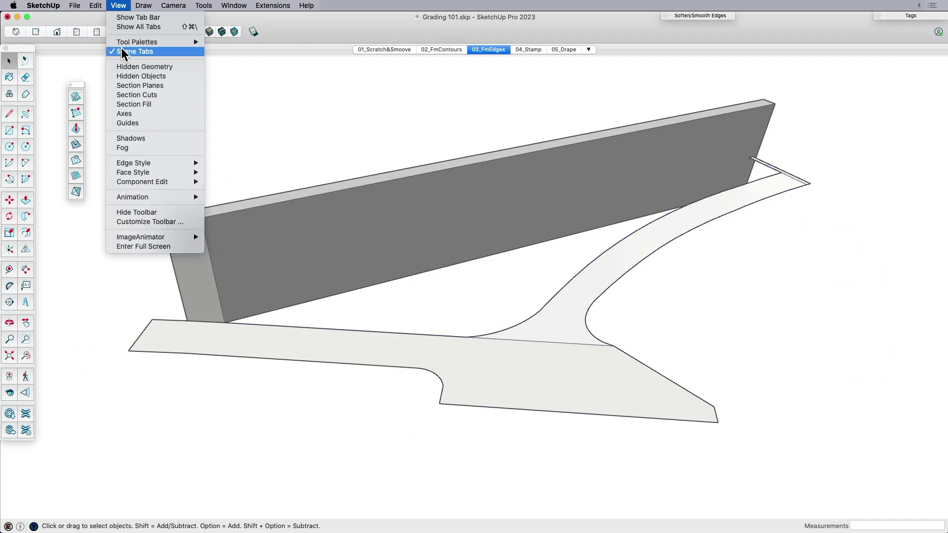
{"action": "left_click", "coordinate": [112, 70]}
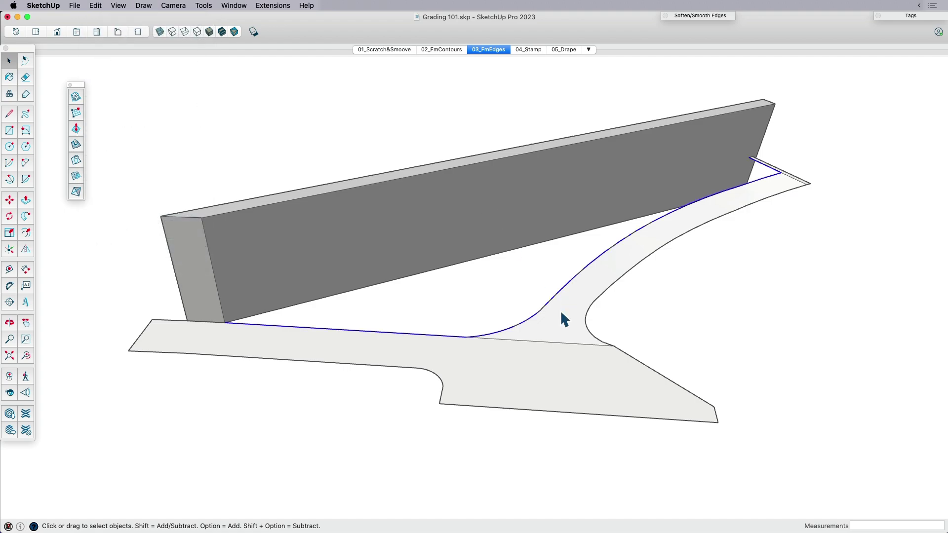
Hide the terrain strip, leaving only the copied edges beside the wall.
{"action": "key", "text": "Delete"}
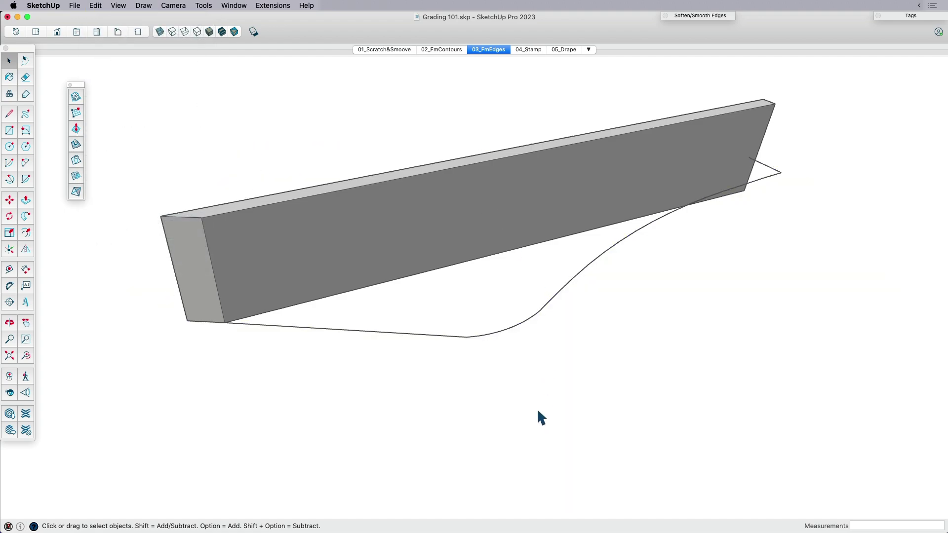
{"action": "middle_click_drag", "start_coordinate": [537, 415], "coordinate": [705, 327]}
{"action": "triple_click", "coordinate": [542, 304]}
{"action": "left_click", "coordinate": [704, 329]}
{"action": "middle_click_drag", "start_coordinate": [671, 254], "coordinate": [631, 201]}
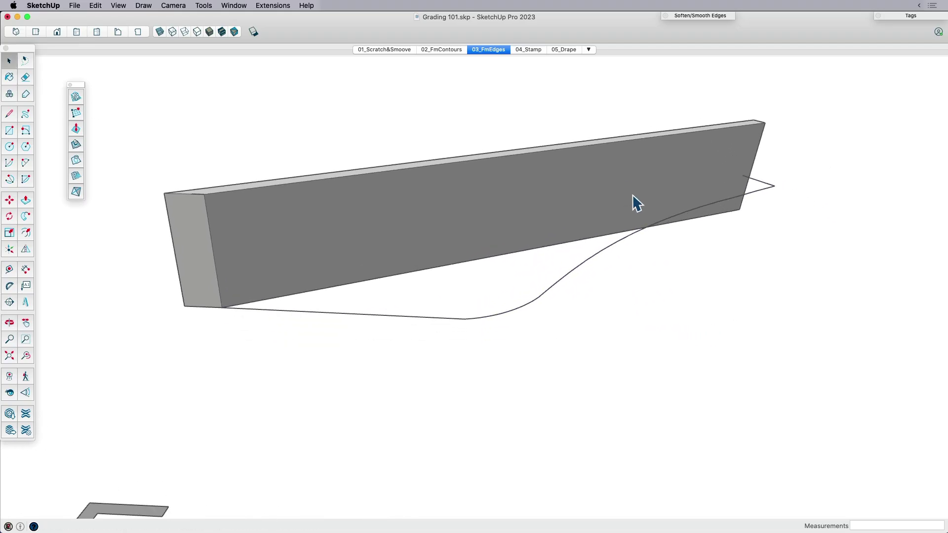
{"action": "key", "text": "l"}
{"action": "left_click", "coordinate": [742, 176]}
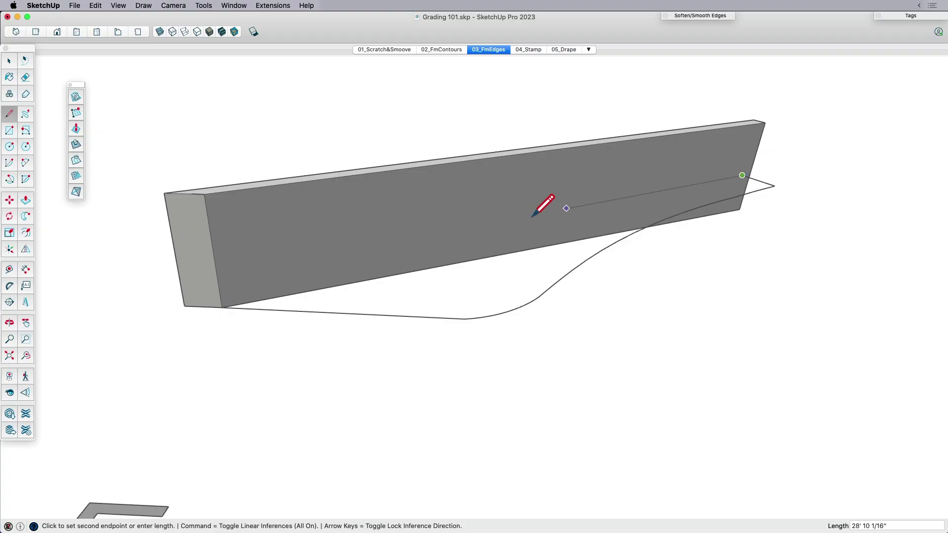
{"action": "key", "text": "space"}
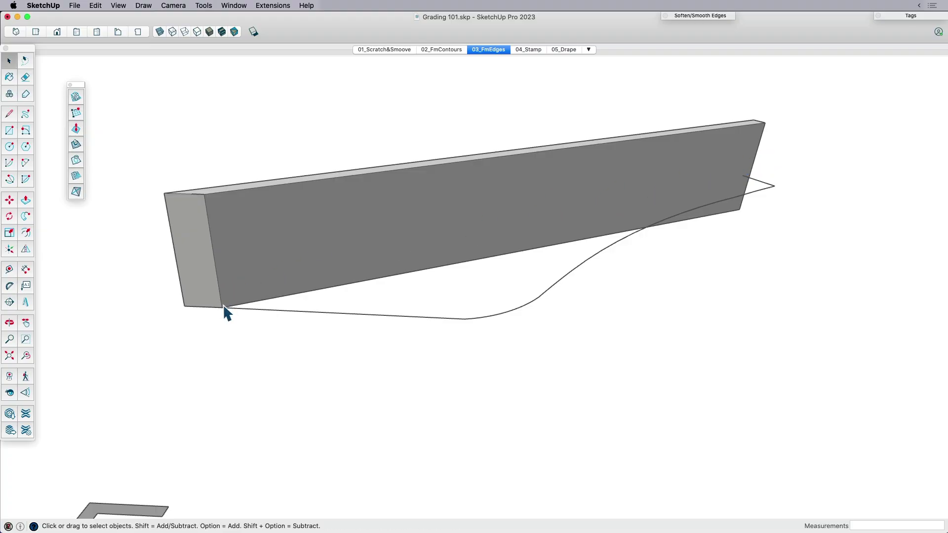
Draw a 2 Point Arc from the curve's right endpoint partway across the wall face.
{"action": "key", "text": "a"}
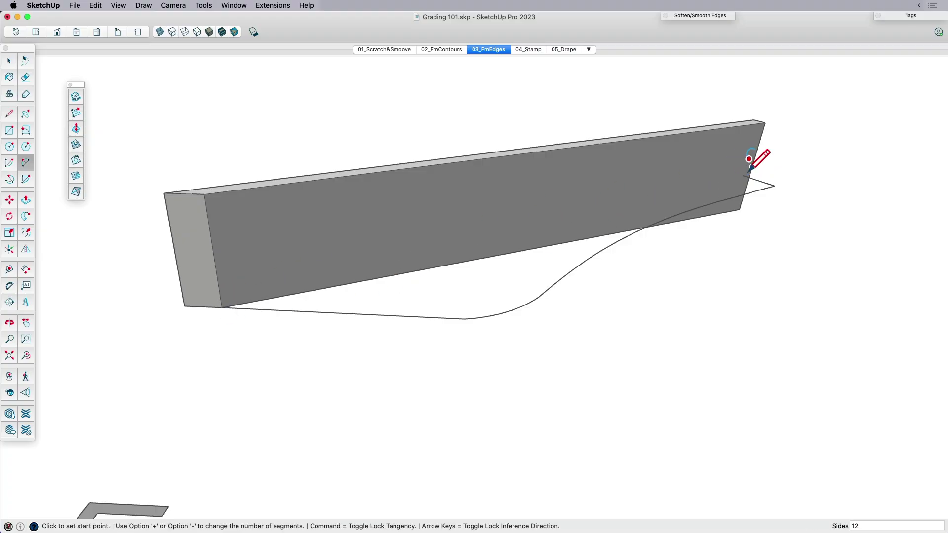
{"action": "left_click", "coordinate": [742, 175]}
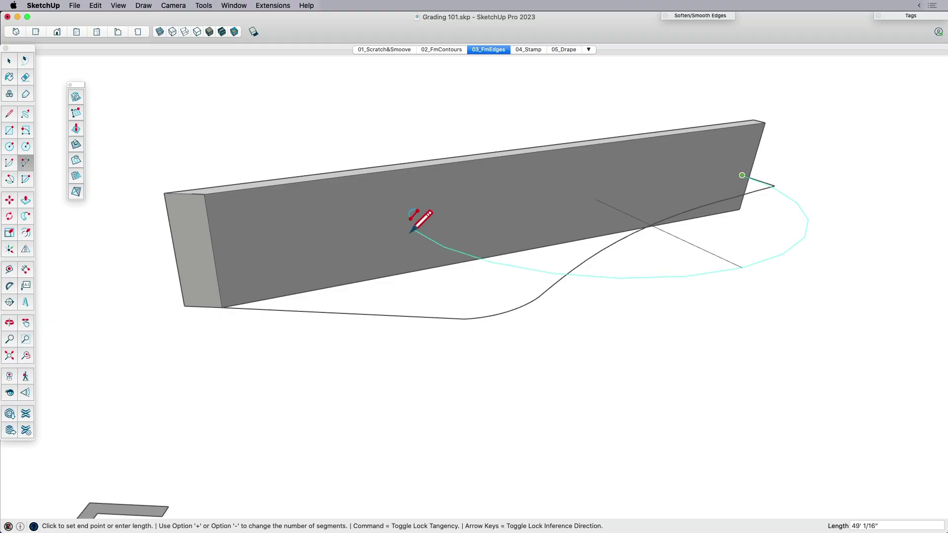
{"action": "left_click", "coordinate": [425, 228]}
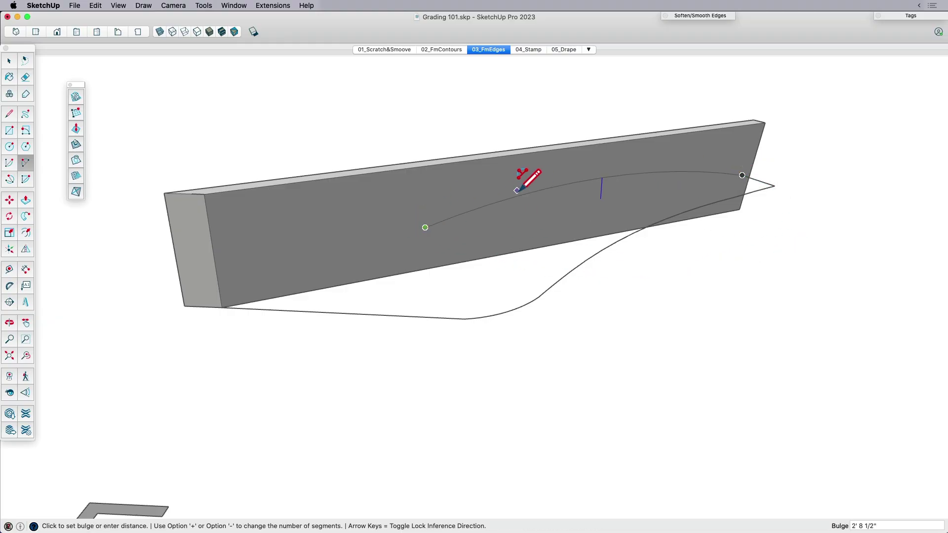
{"action": "middle_click_drag", "start_coordinate": [554, 182], "coordinate": [543, 167]}
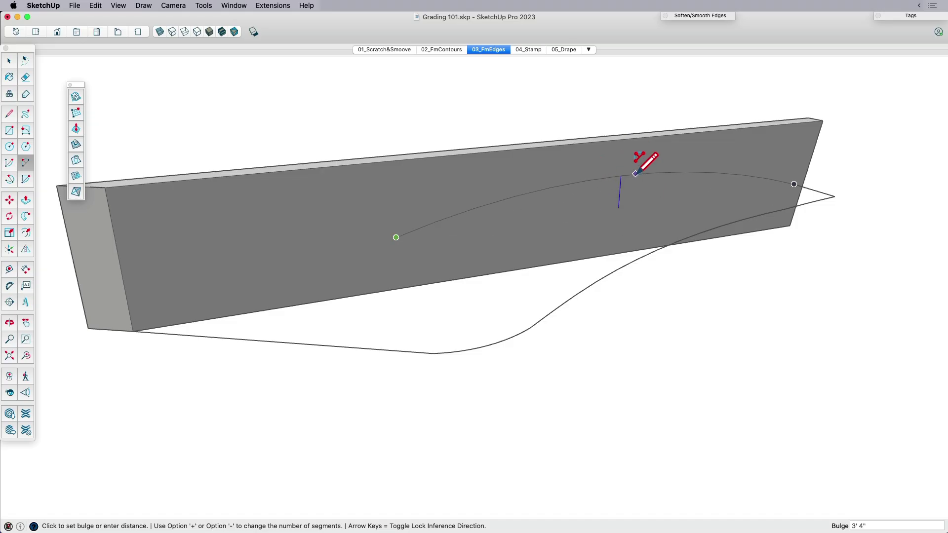
{"action": "left_click", "coordinate": [628, 182]}
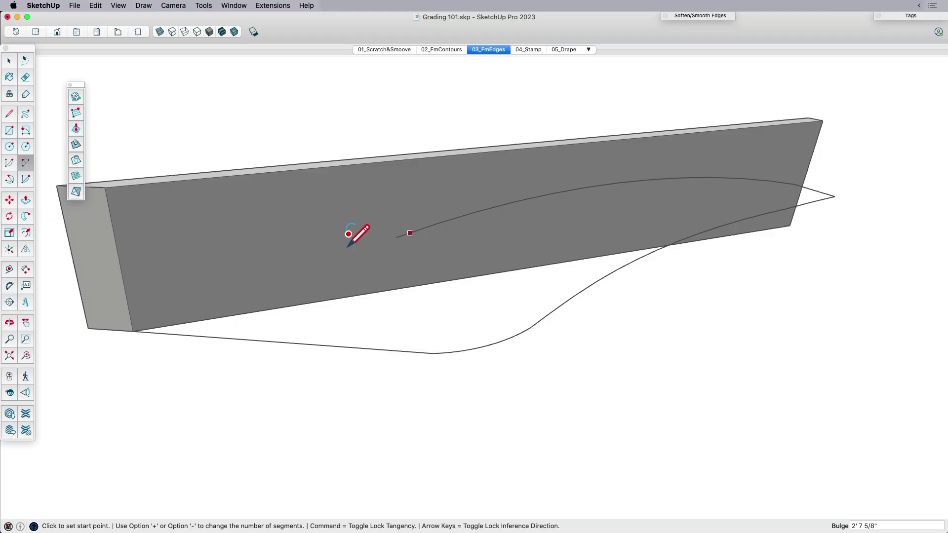
Draw a second arc from the wall's lower corner to the first arc, then select the loop.
{"action": "left_click", "coordinate": [133, 330]}
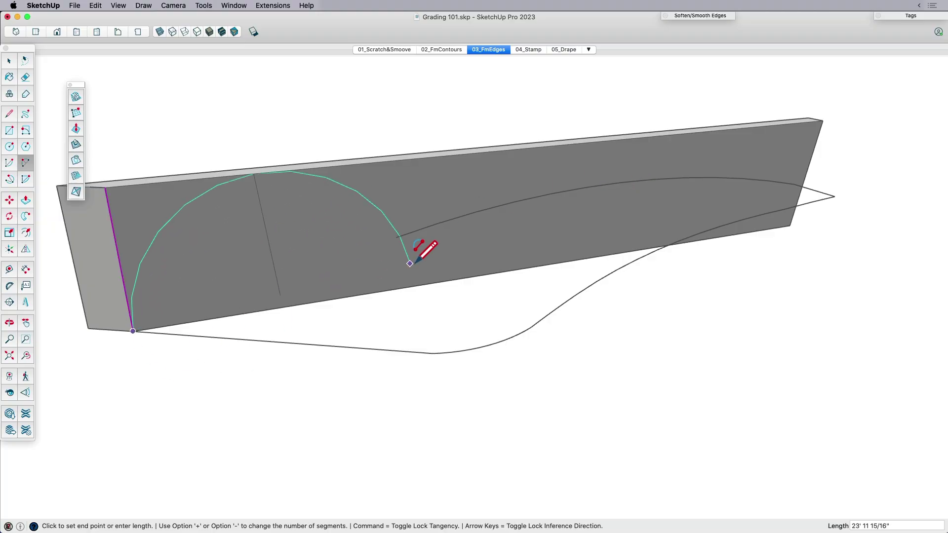
{"action": "left_click", "coordinate": [396, 238]}
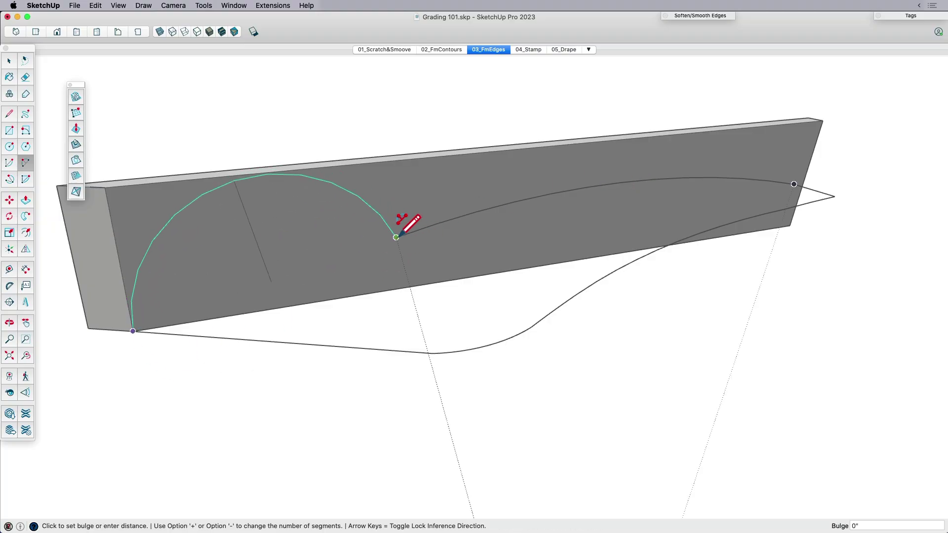
{"action": "left_click", "coordinate": [305, 271]}
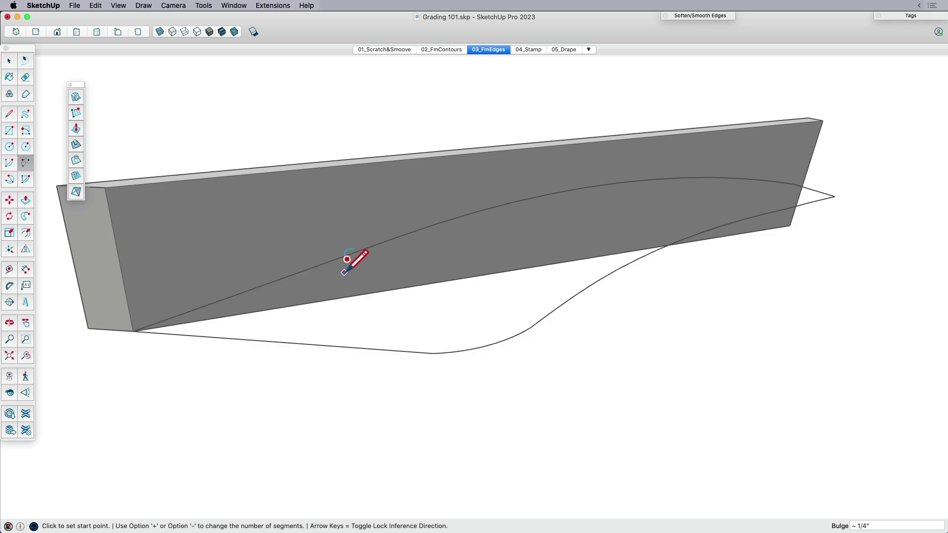
{"action": "middle_click_drag", "start_coordinate": [348, 264], "coordinate": [431, 282]}
{"action": "key", "text": "space"}
{"action": "left_click", "coordinate": [577, 263]}
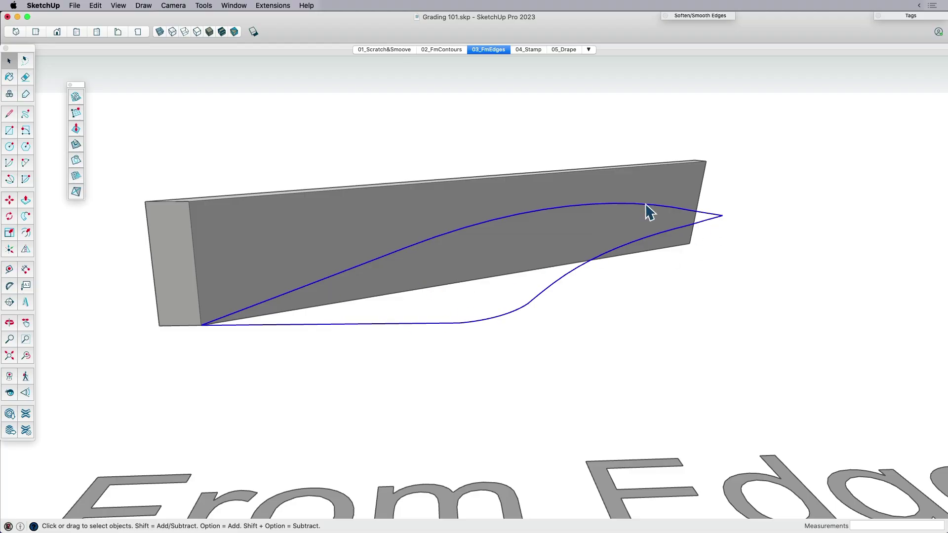
Generate a Sandbox From Contours terrain surface from the selected curve loop.
{"action": "middle_click_drag", "start_coordinate": [650, 212], "coordinate": [536, 306]}
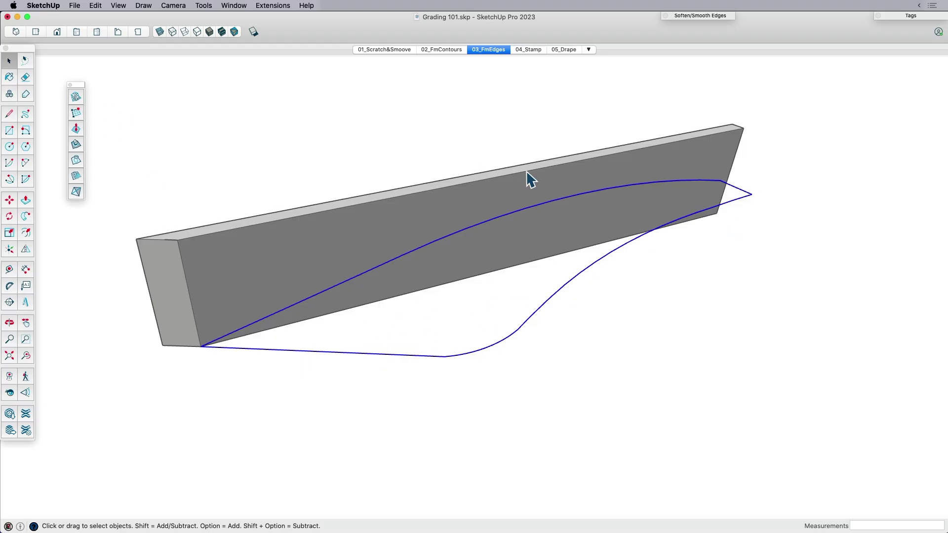
{"action": "left_click", "coordinate": [76, 97]}
{"action": "middle_click_drag", "start_coordinate": [472, 314], "coordinate": [484, 275]}
Explode the new surface group and make the thin sliver face its own group.
{"action": "left_click", "coordinate": [504, 266]}
{"action": "right_click", "coordinate": [505, 266]}
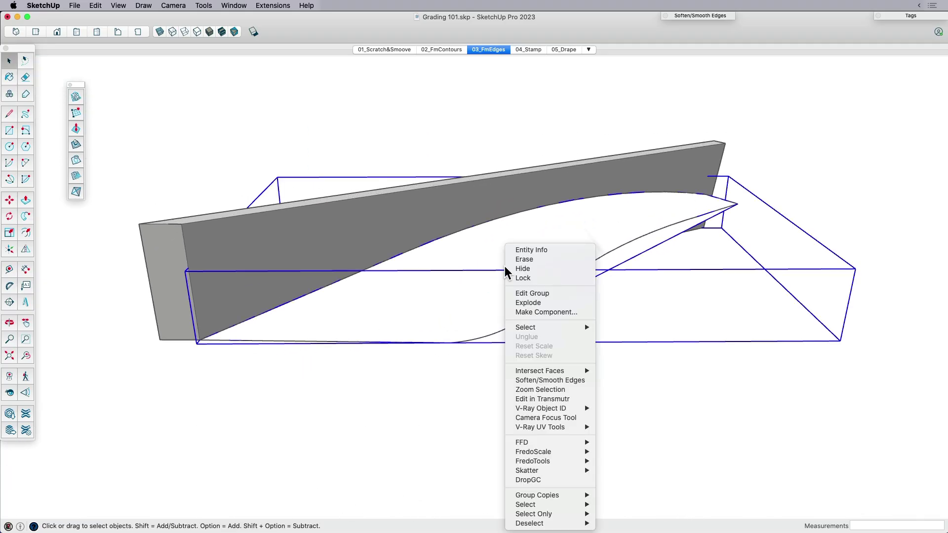
{"action": "left_click", "coordinate": [534, 302]}
{"action": "left_click", "coordinate": [611, 261]}
{"action": "left_click", "coordinate": [611, 258]}
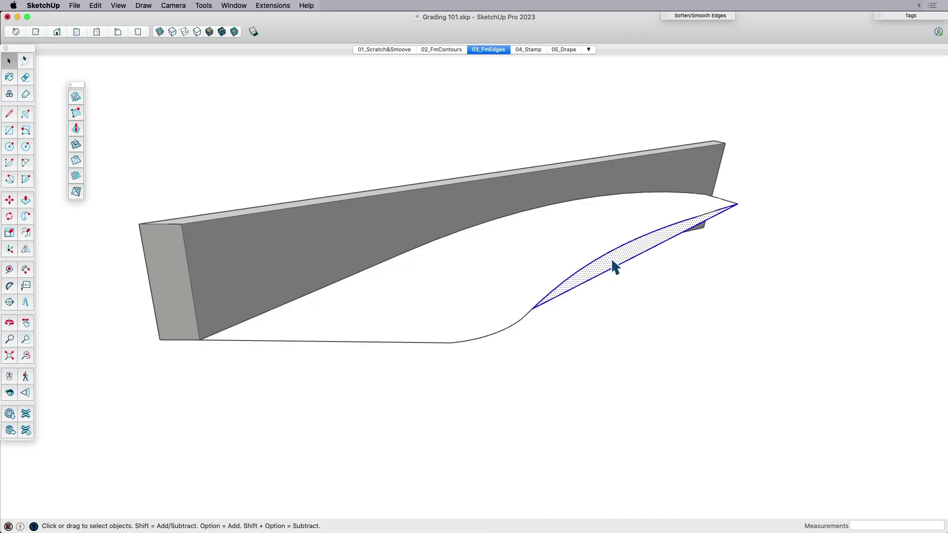
{"action": "right_click", "coordinate": [612, 257]}
{"action": "left_click", "coordinate": [634, 271]}
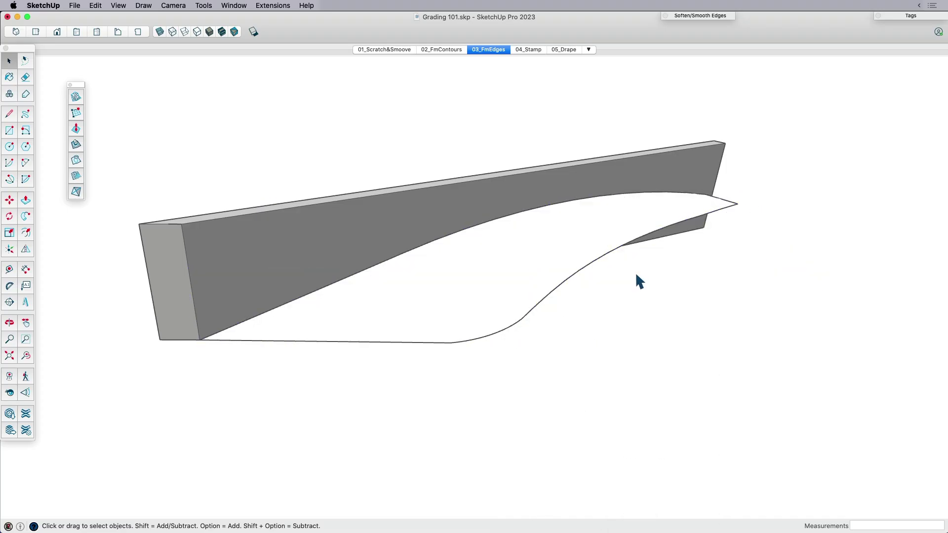
Show hidden geometry and unhide the terrain strip group.
{"action": "key", "text": "alt+h"}
{"action": "left_click", "coordinate": [618, 260]}
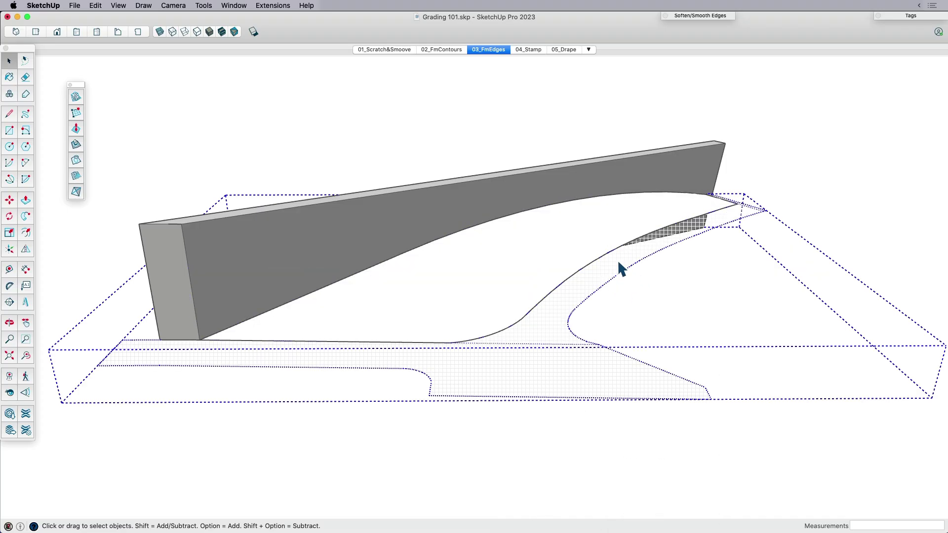
{"action": "right_click", "coordinate": [618, 260]}
{"action": "left_click", "coordinate": [640, 268]}
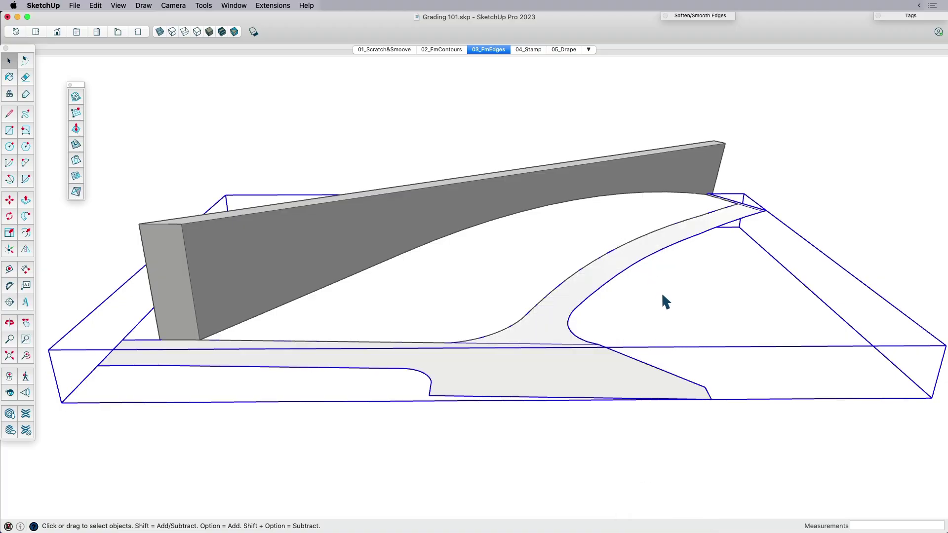
{"action": "left_click", "coordinate": [682, 313]}
Paint the curved face in front of the wall light green.
{"action": "key", "text": "b"}
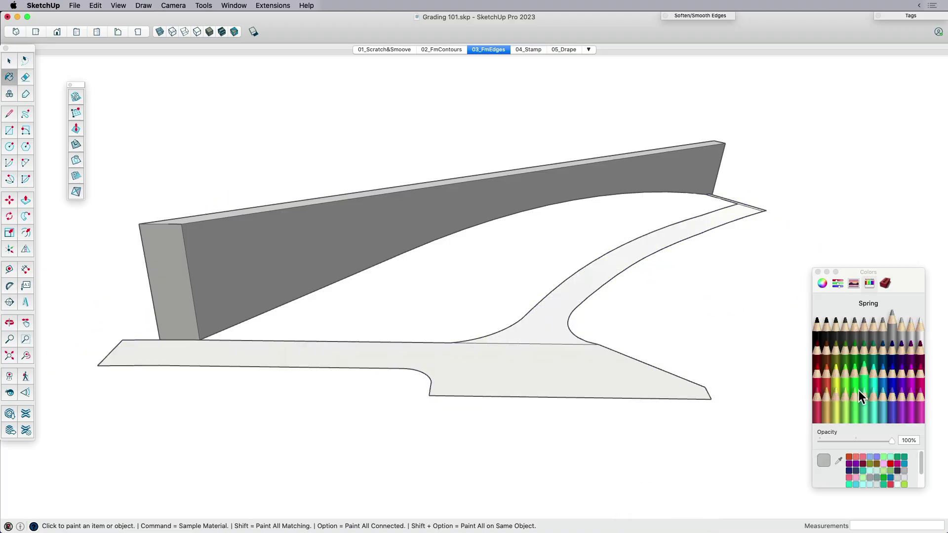
{"action": "left_click", "coordinate": [884, 470]}
{"action": "left_click", "coordinate": [495, 269]}
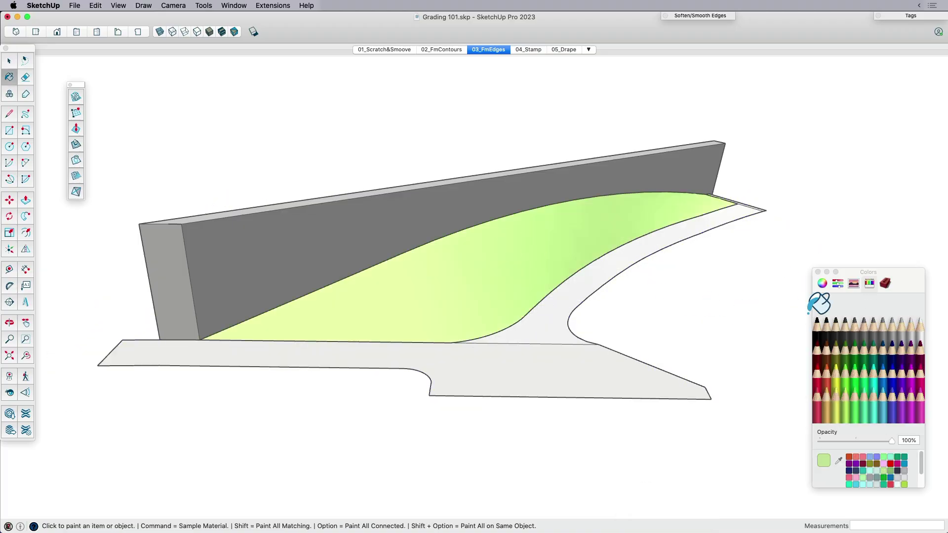
{"action": "left_click", "coordinate": [817, 272]}
{"action": "key", "text": "space"}
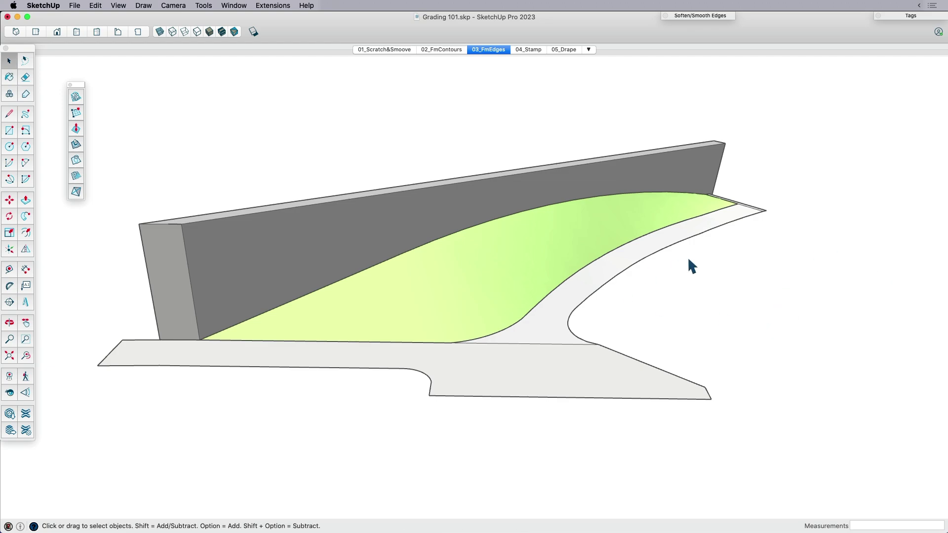
Orbit and select the green face, grey pad group and grey wall group to inspect them.
{"action": "middle_click_drag", "start_coordinate": [688, 256], "coordinate": [861, 275]}
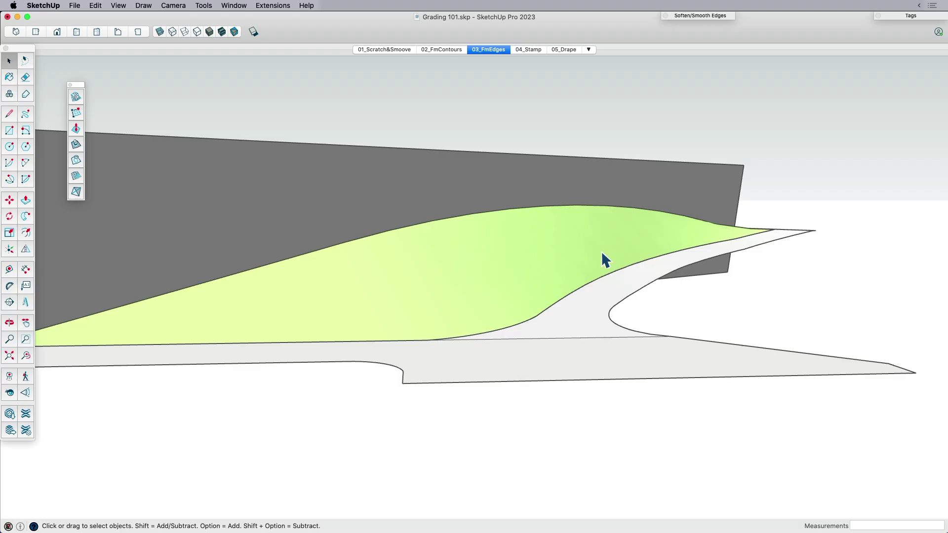
{"action": "left_click", "coordinate": [601, 252]}
{"action": "scroll", "coordinate": [556, 238], "scroll_direction": "down", "scroll_amount": 3}
{"action": "double_click", "coordinate": [544, 245]}
{"action": "middle_click_drag", "start_coordinate": [599, 247], "coordinate": [681, 349]}
{"action": "left_click", "coordinate": [678, 343]}
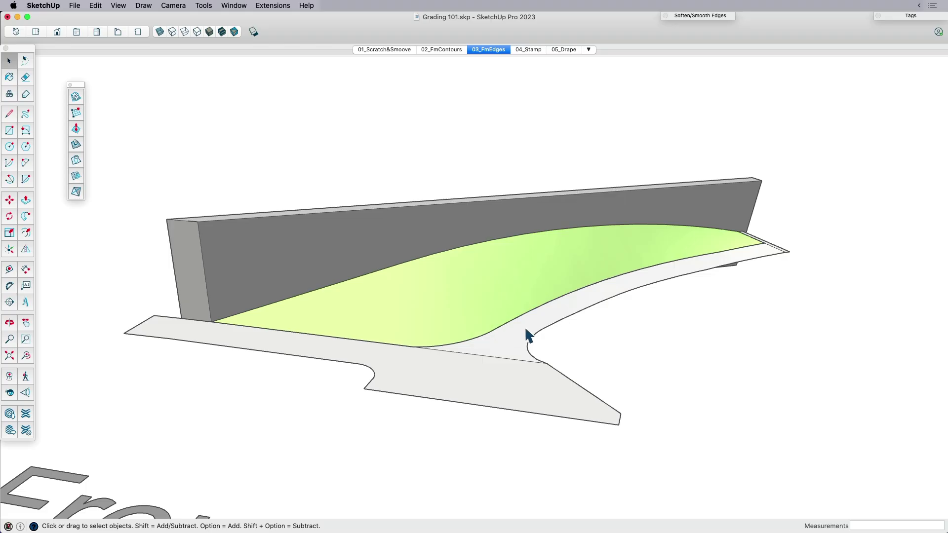
{"action": "left_click", "coordinate": [488, 345]}
{"action": "left_click", "coordinate": [231, 266]}
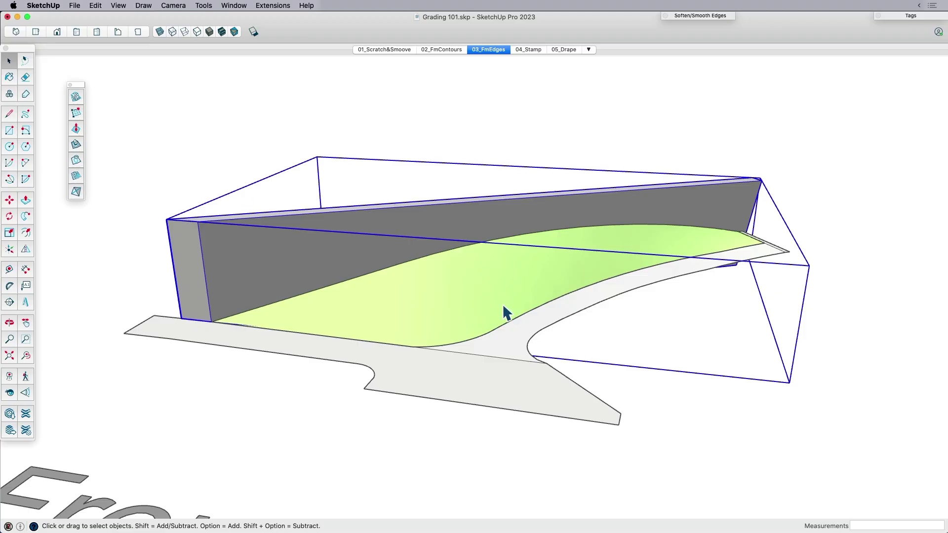
{"action": "key", "text": "Escape"}
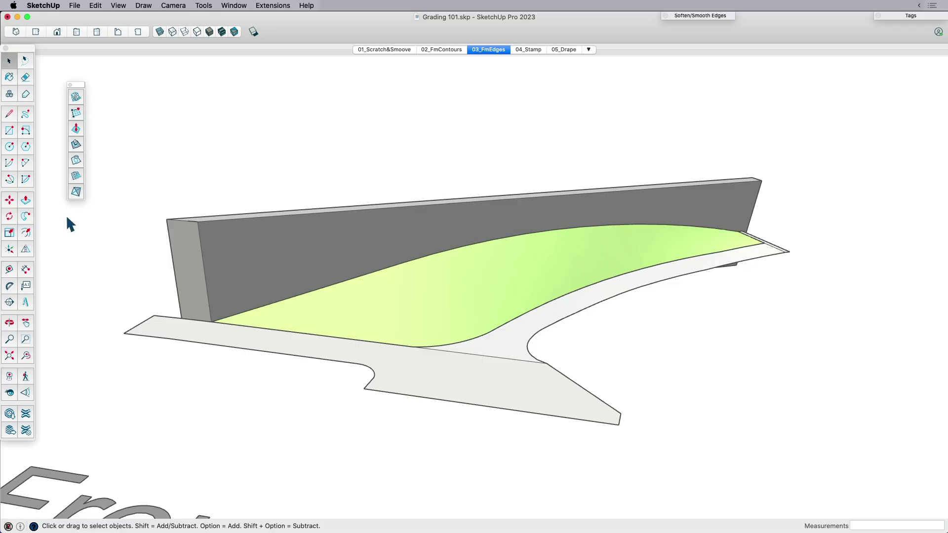
Switch to the 04_Stamp scene and delete the extra terrain on the right.
{"action": "left_click", "coordinate": [529, 50]}
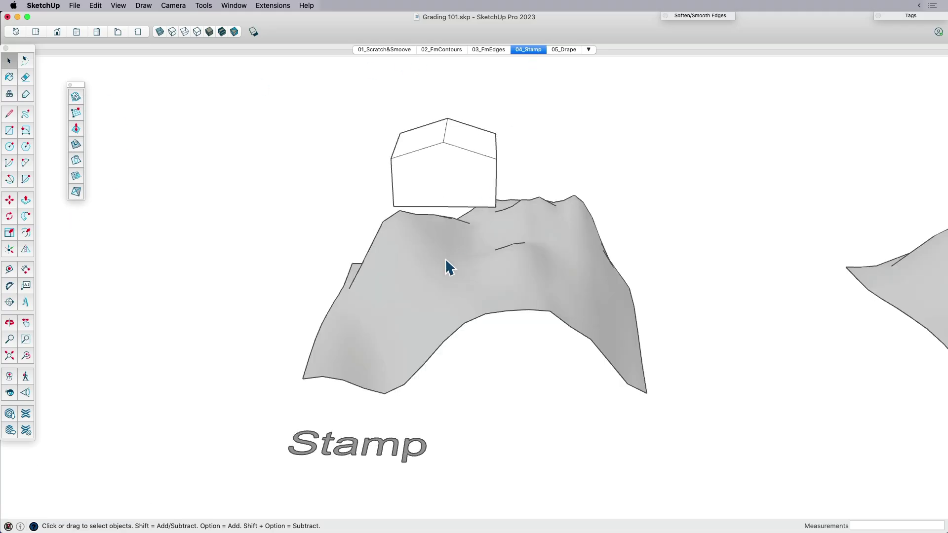
{"action": "left_click", "coordinate": [917, 288]}
{"action": "key", "text": "Delete"}
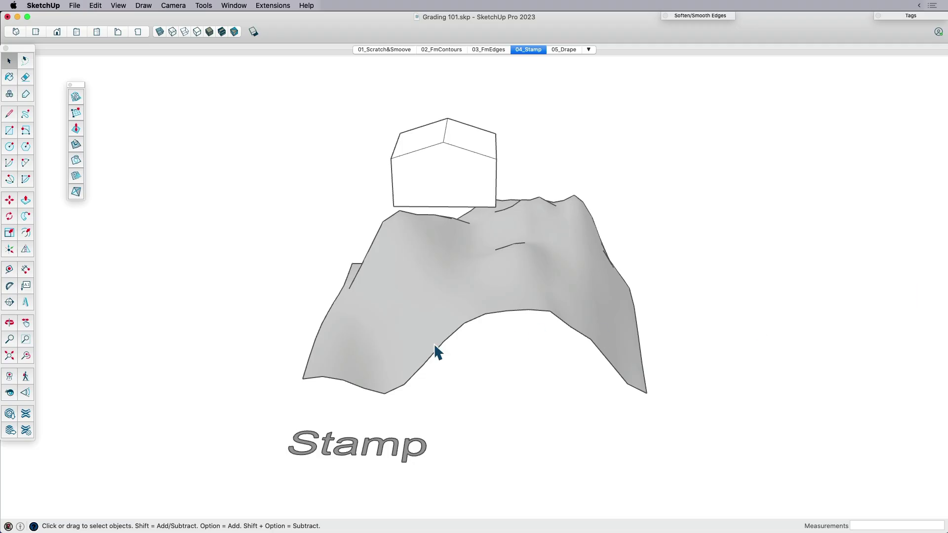
{"action": "middle_click_drag", "start_coordinate": [434, 343], "coordinate": [455, 273]}
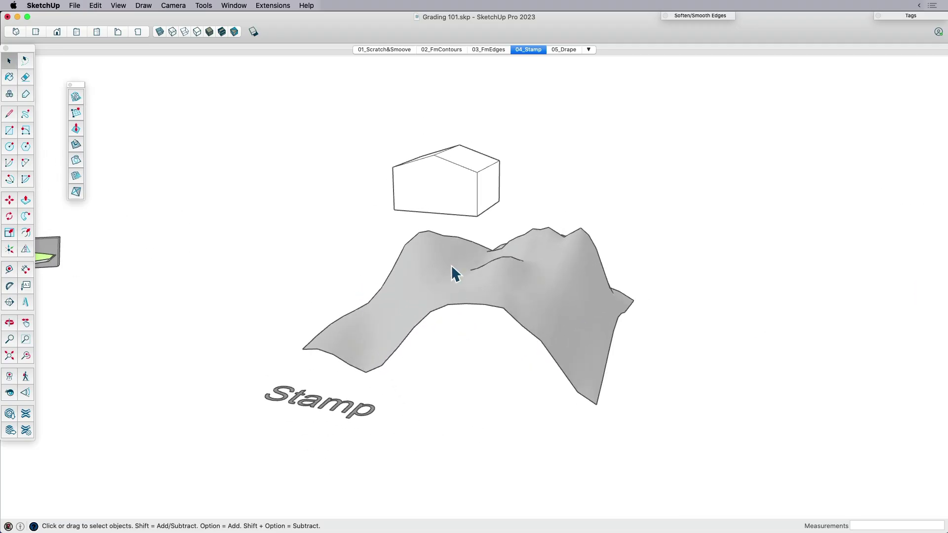
Select the house box and terrain in turn while orbiting to compare their positions.
{"action": "left_click", "coordinate": [442, 198]}
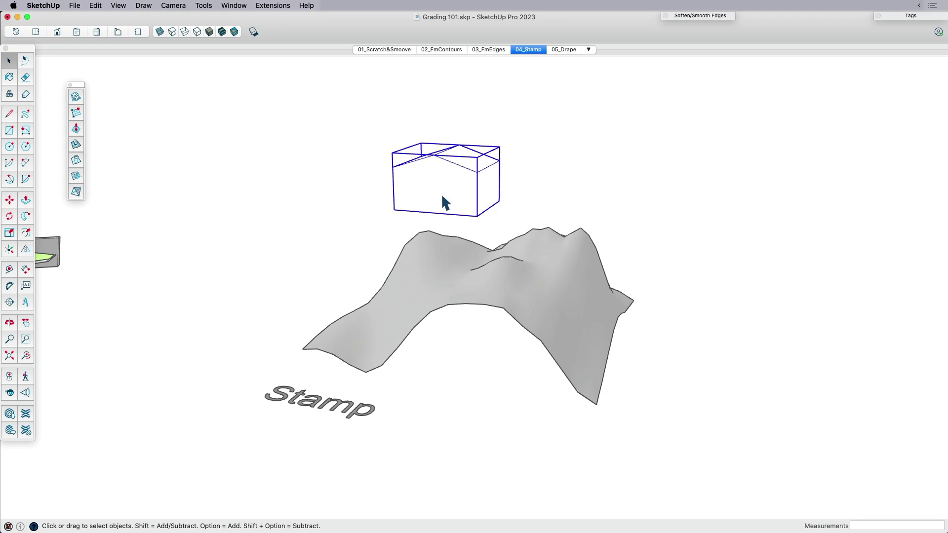
{"action": "left_click", "coordinate": [436, 280]}
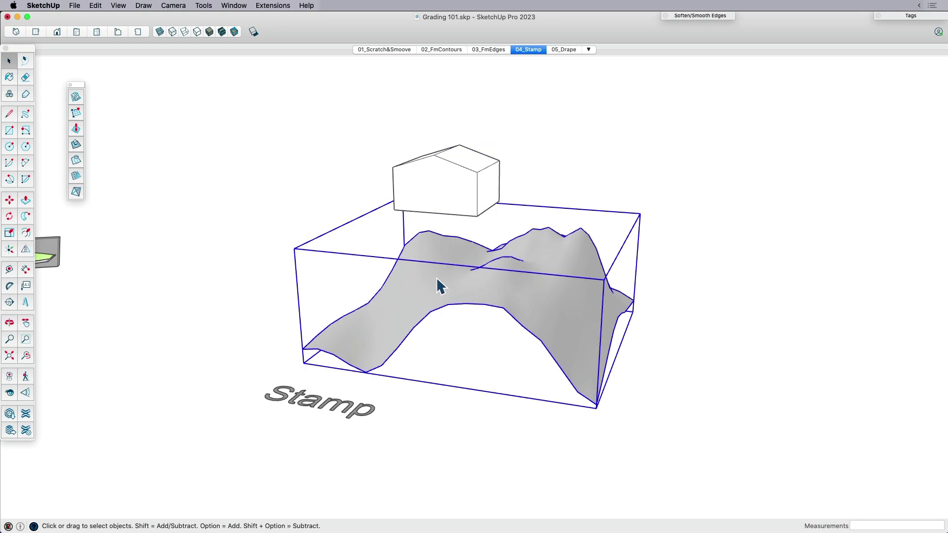
{"action": "left_click", "coordinate": [446, 207]}
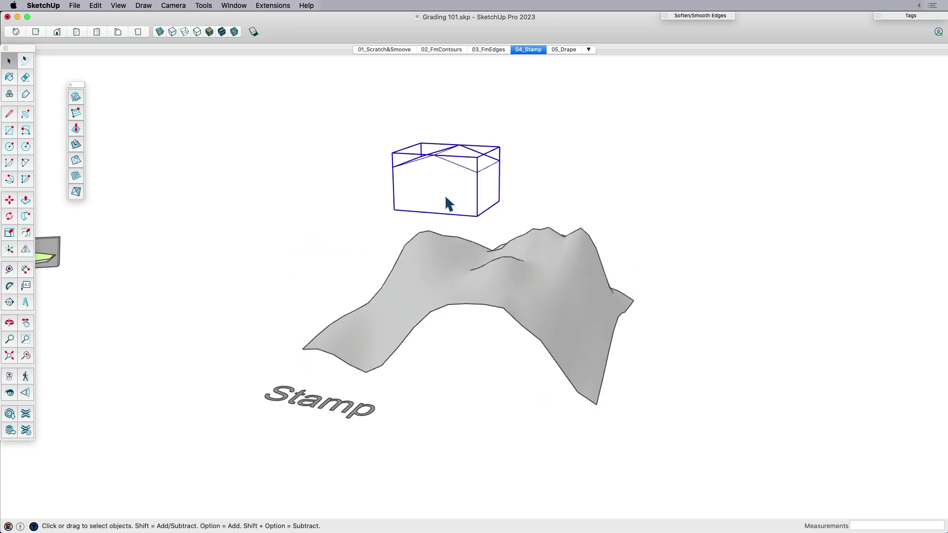
{"action": "middle_click_drag", "start_coordinate": [444, 201], "coordinate": [649, 178]}
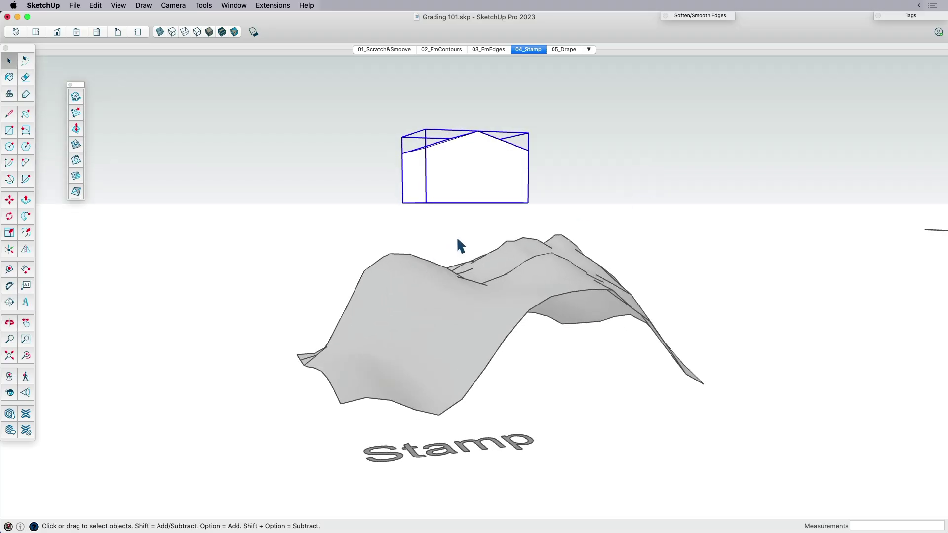
{"action": "middle_click_drag", "start_coordinate": [457, 236], "coordinate": [482, 223]}
{"action": "left_click", "coordinate": [437, 304]}
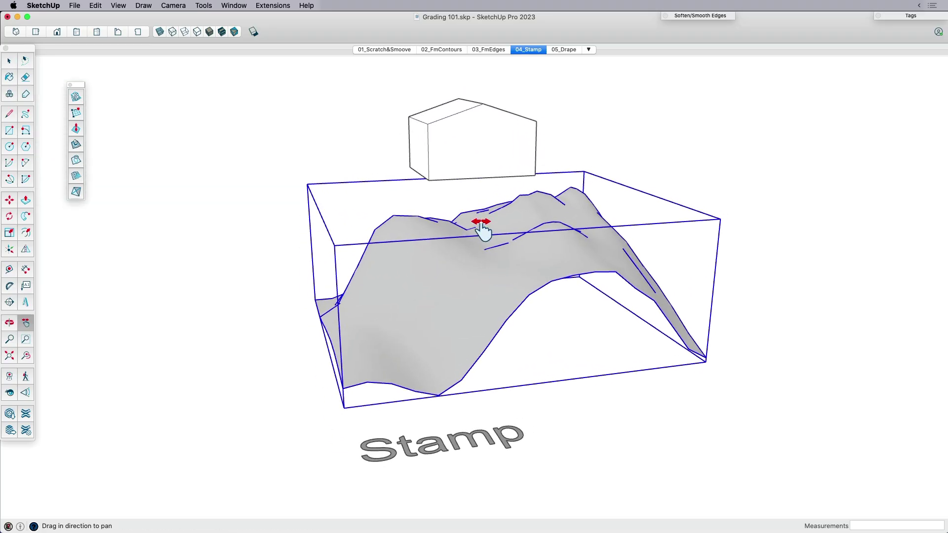
{"action": "left_click", "coordinate": [493, 151]}
Move the house box down into the terrain.
{"action": "key", "text": "m"}
{"action": "left_click", "coordinate": [479, 152]}
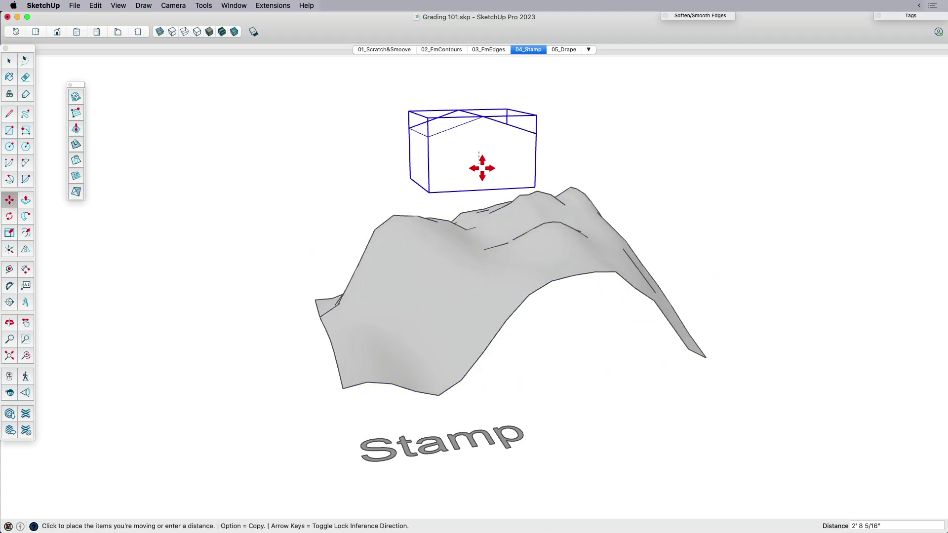
{"action": "scroll", "coordinate": [485, 237], "scroll_direction": "up", "scroll_amount": 3}
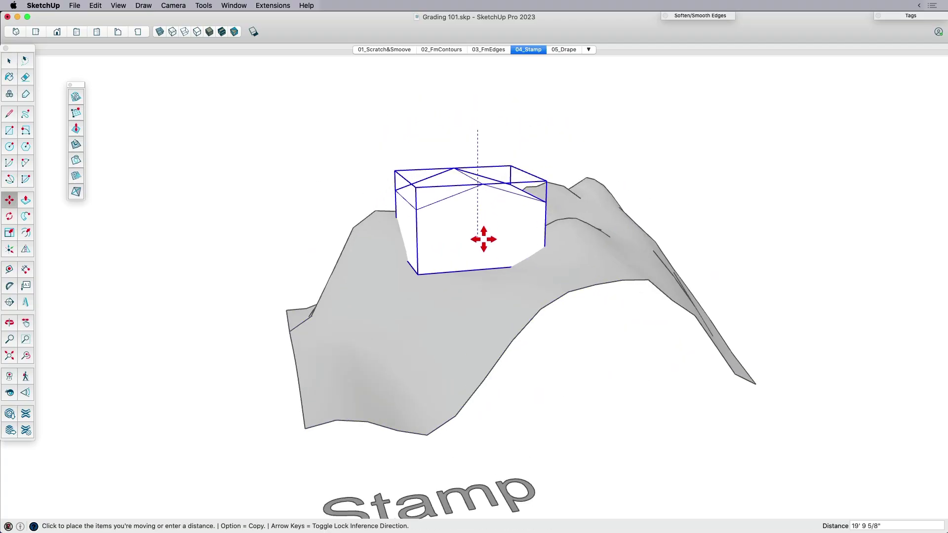
{"action": "left_click", "coordinate": [475, 265]}
{"action": "scroll", "coordinate": [475, 265], "scroll_direction": "down", "scroll_amount": 2}
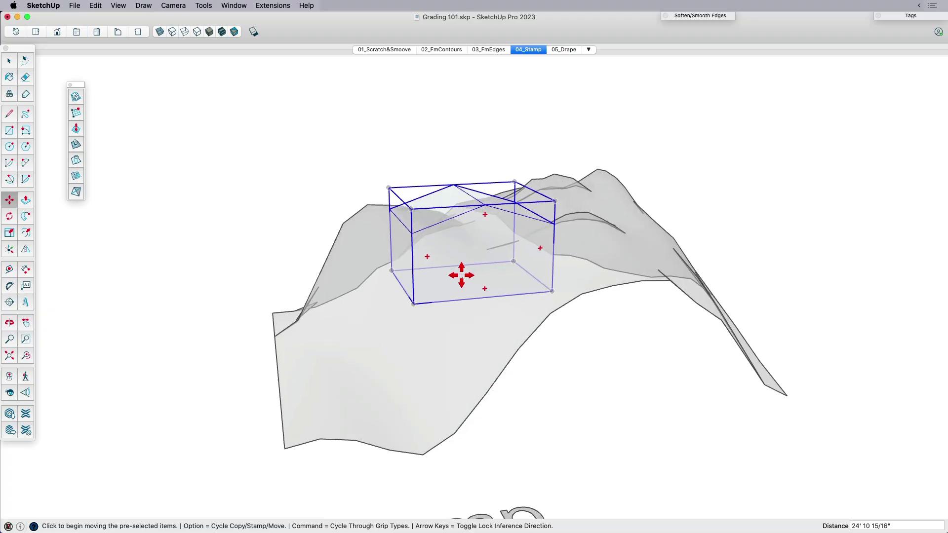
{"action": "mouse_move", "coordinate": [474, 269]}
{"action": "middle_mouse_down"}
{"action": "mouse_move", "coordinate": [491, 243]}
{"action": "mouse_move", "coordinate": [553, 227]}
{"action": "mouse_move", "coordinate": [478, 254]}
{"action": "middle_mouse_up"}
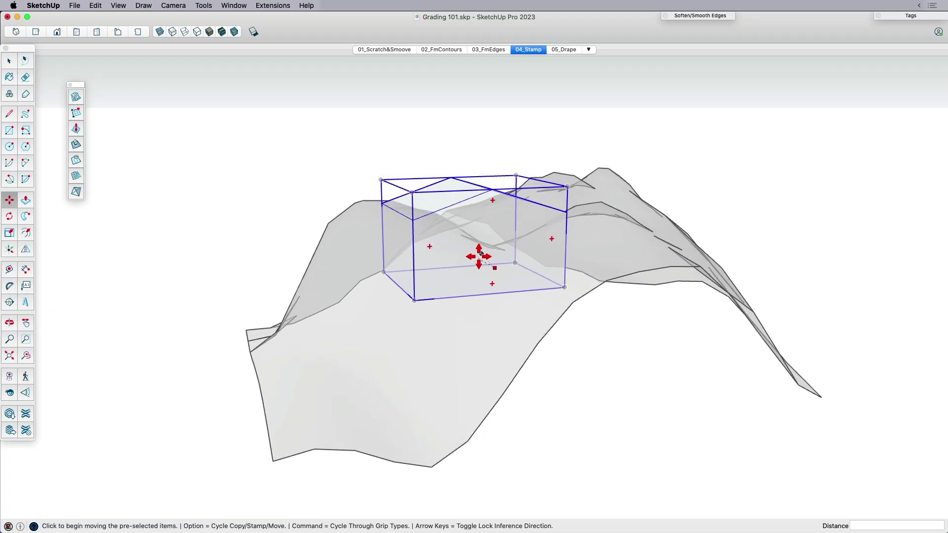
Lift the house box so it sits just above the hill.
{"action": "key", "text": "x"}
{"action": "left_click", "coordinate": [460, 253]}
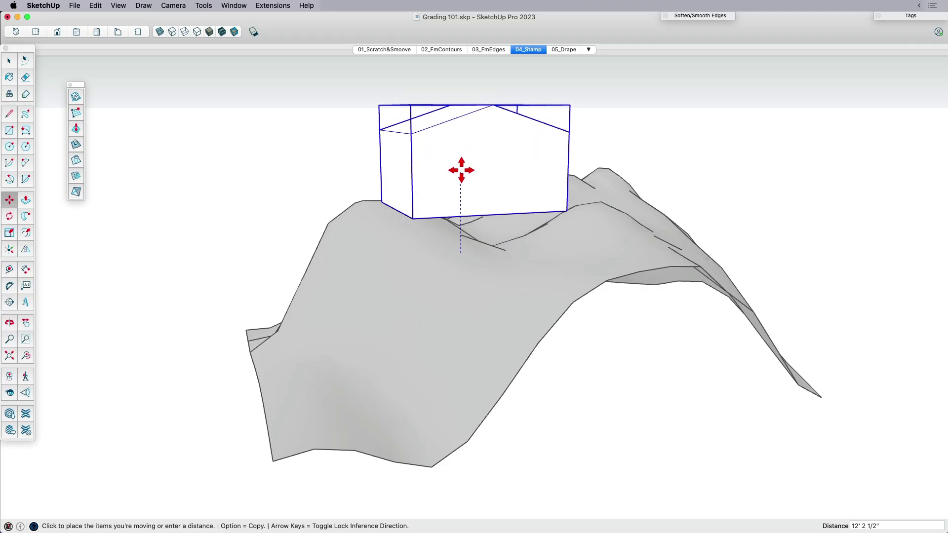
{"action": "left_click", "coordinate": [465, 153]}
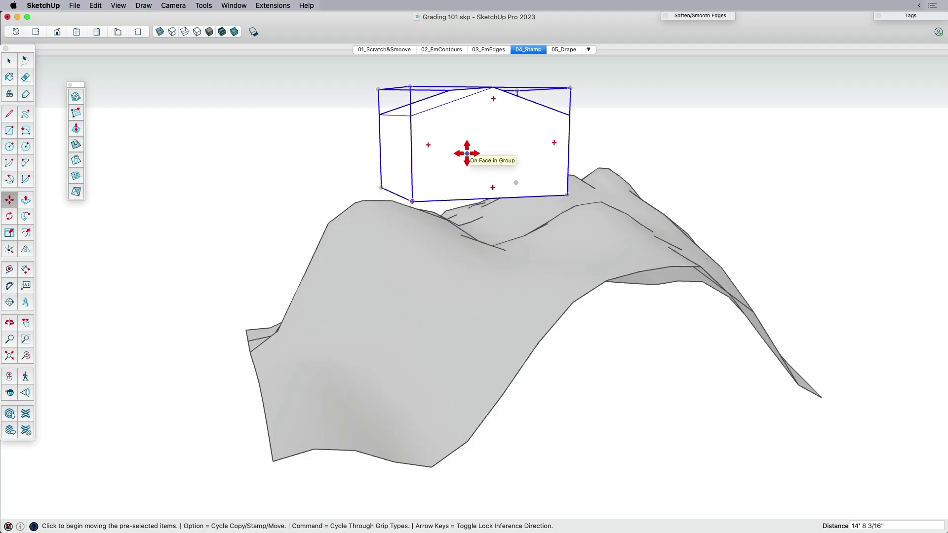
{"action": "left_click", "coordinate": [467, 154]}
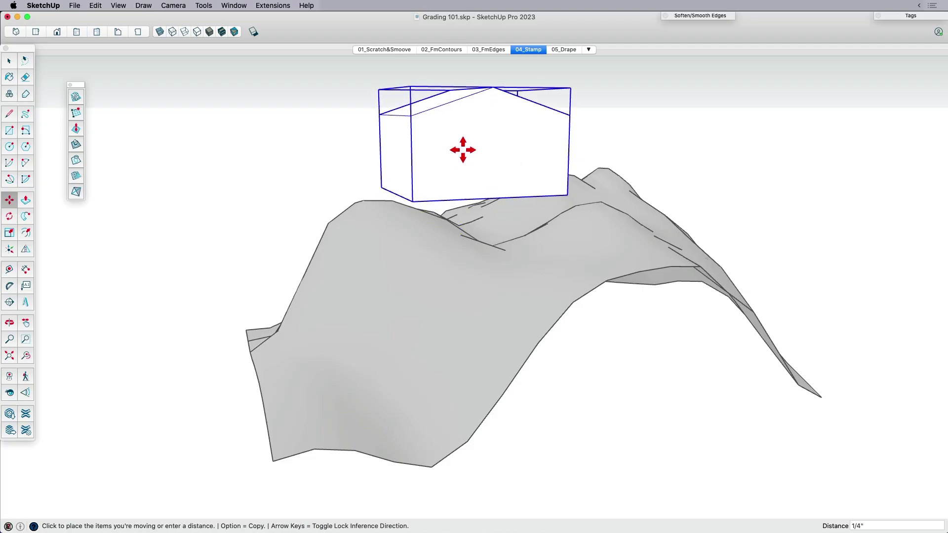
{"action": "left_click", "coordinate": [460, 123]}
{"action": "middle_click_drag", "start_coordinate": [475, 192], "coordinate": [473, 165]}
{"action": "key", "text": "space"}
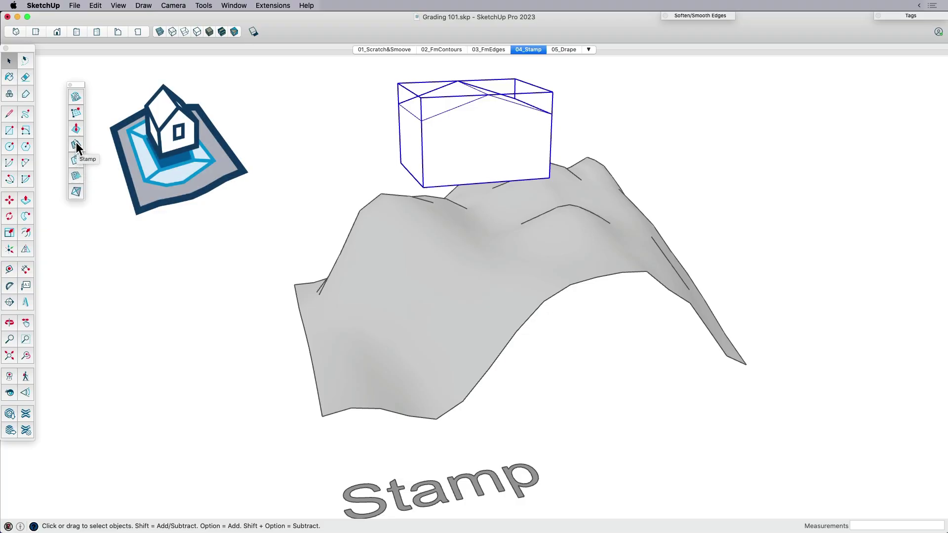
Stamp the house box into the terrain mesh, settling on a 4' offset after trying 1' and 10'.
{"action": "left_click", "coordinate": [423, 278]}
{"action": "left_click", "coordinate": [463, 156]}
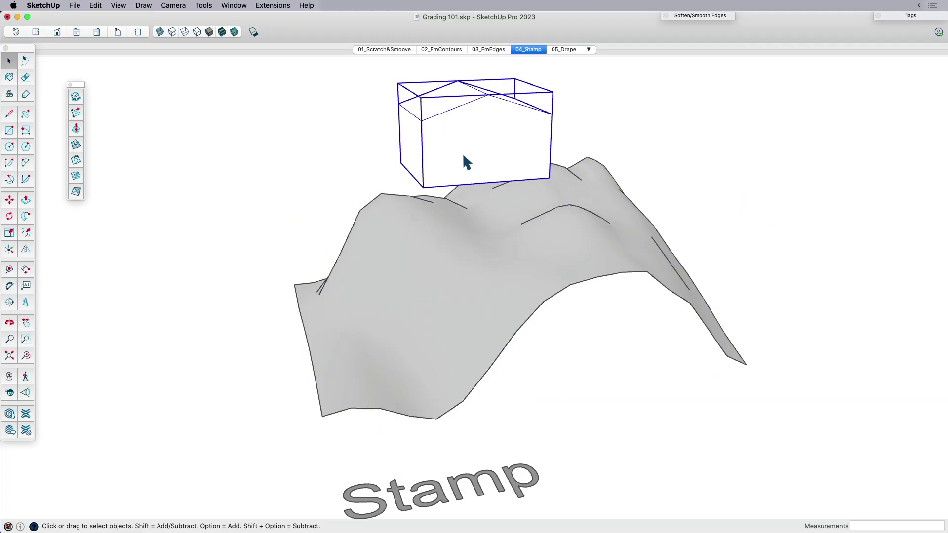
{"action": "left_click", "coordinate": [76, 144]}
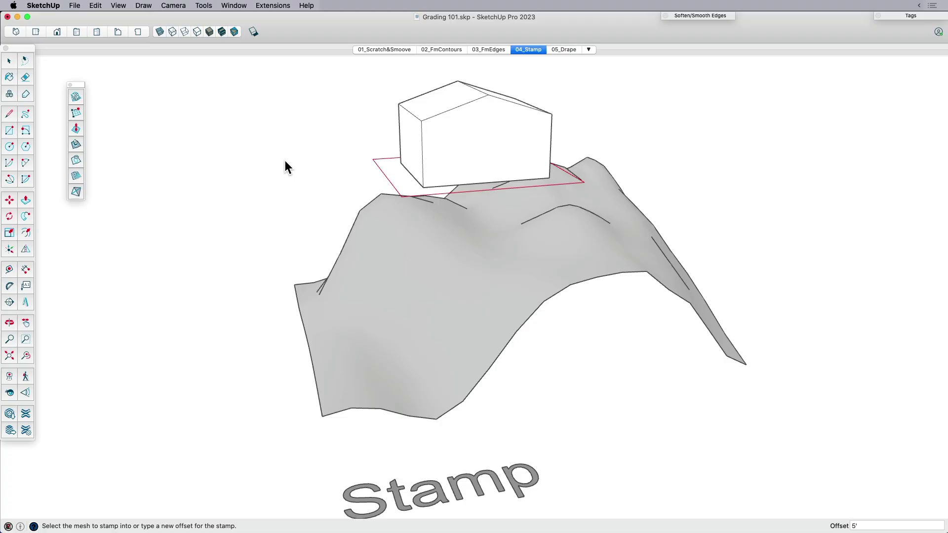
{"action": "type", "text": "1"}
{"action": "key", "text": "Return"}
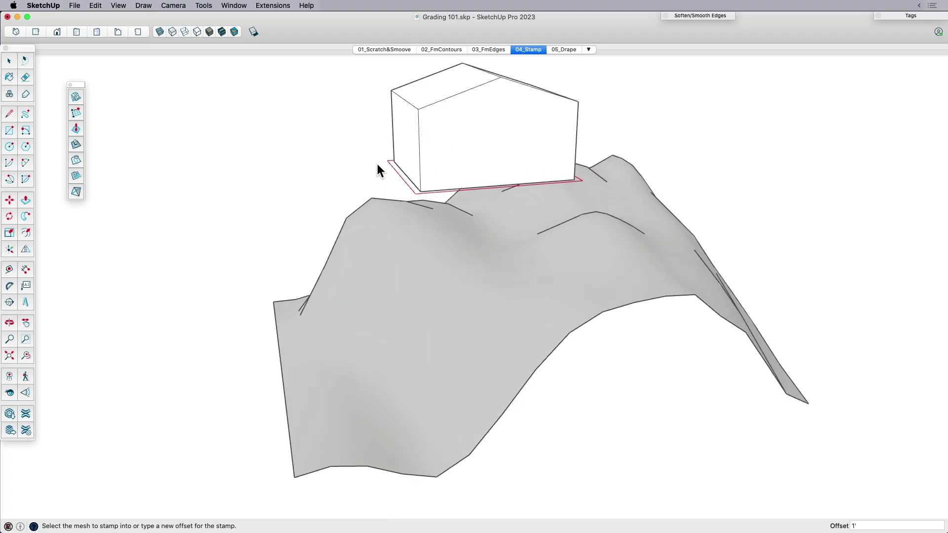
{"action": "scroll", "coordinate": [484, 193], "scroll_direction": "up", "scroll_amount": 2}
{"action": "type", "text": "10"}
{"action": "key", "text": "Return"}
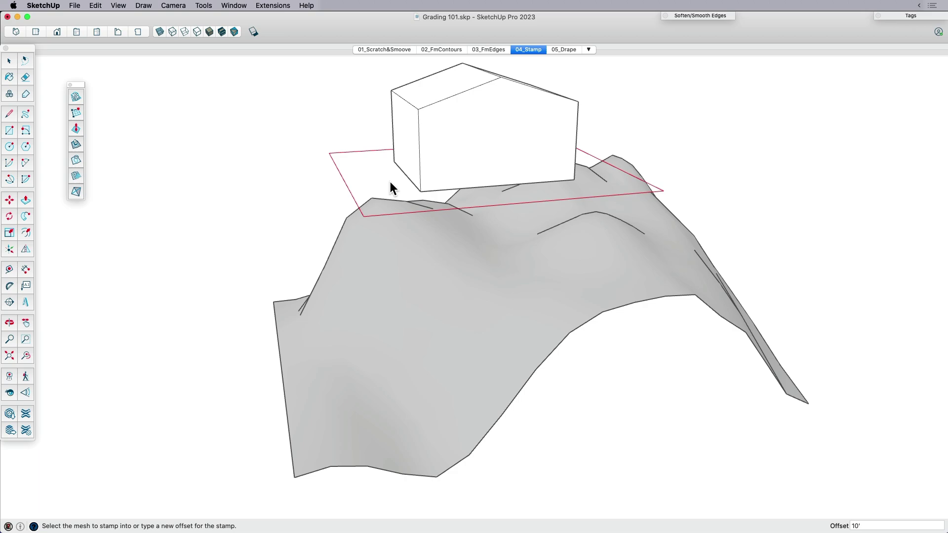
{"action": "type", "text": "4"}
{"action": "key", "text": "Return"}
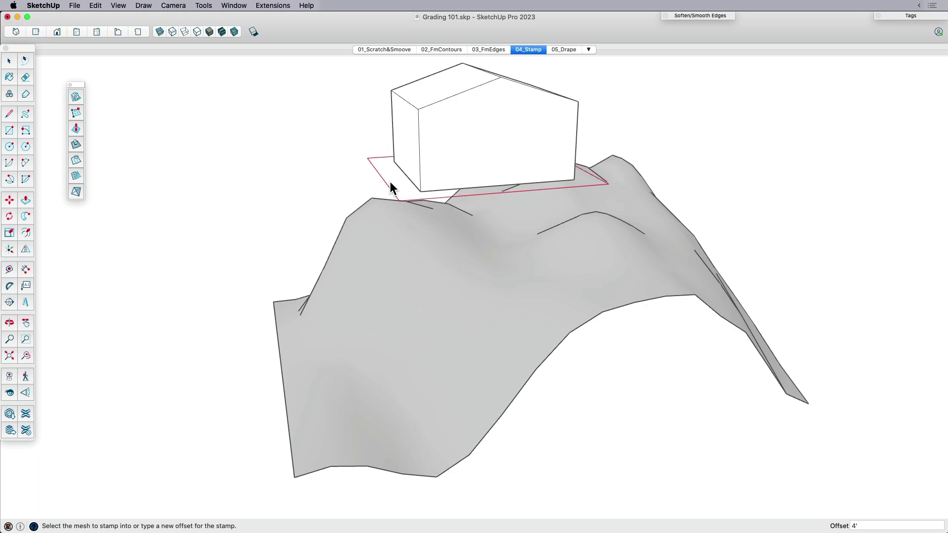
{"action": "left_click", "coordinate": [408, 267]}
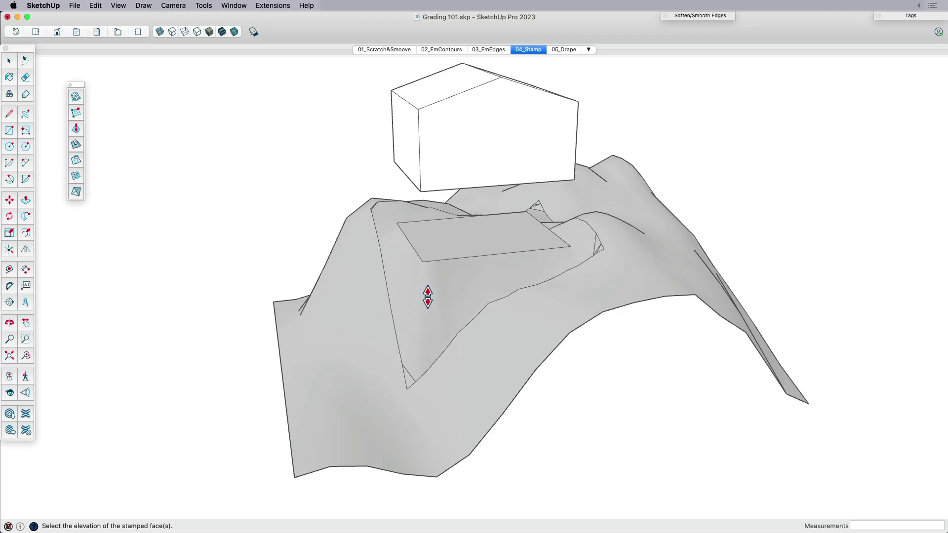
{"action": "middle_click_drag", "start_coordinate": [423, 296], "coordinate": [441, 222]}
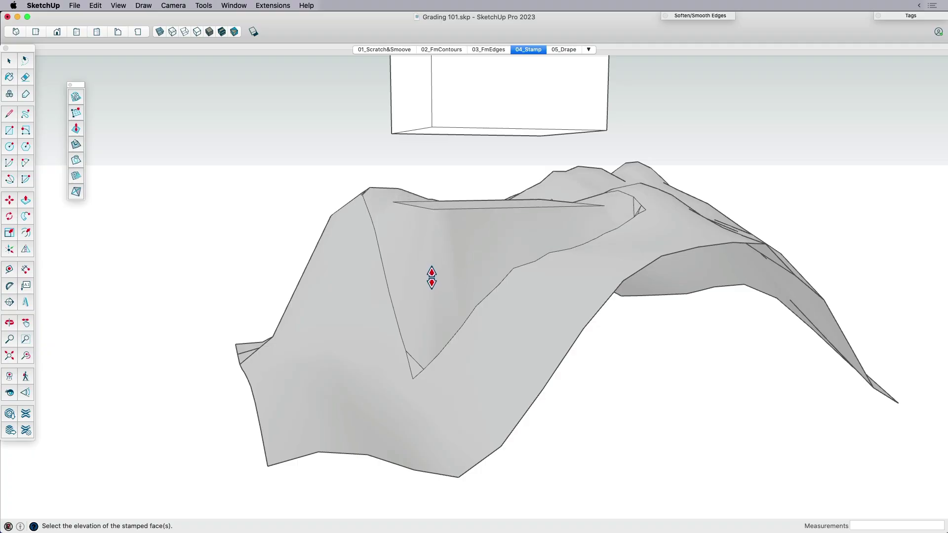
{"action": "left_click", "coordinate": [432, 271]}
{"action": "middle_click_drag", "start_coordinate": [432, 270], "coordinate": [520, 268]}
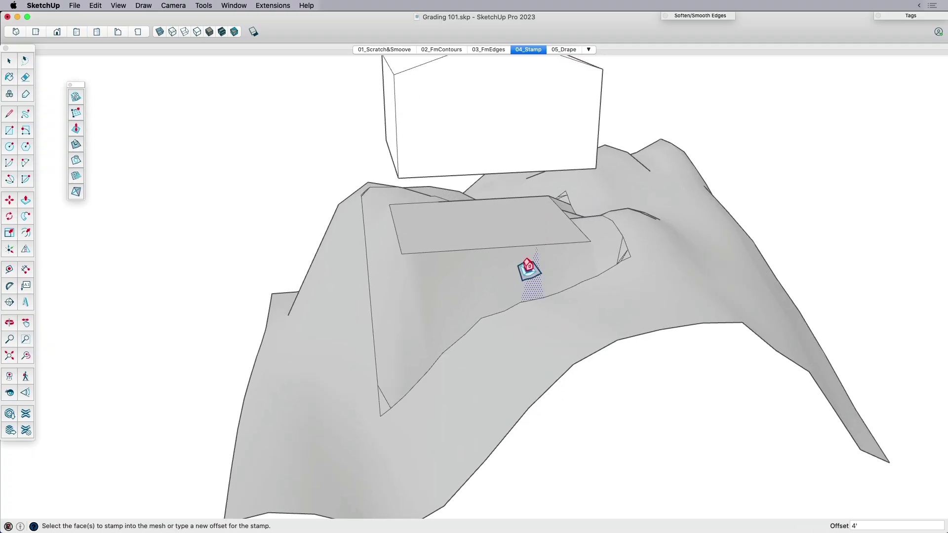
{"action": "key", "text": "space"}
{"action": "left_click", "coordinate": [461, 163]}
{"action": "key", "text": "m"}
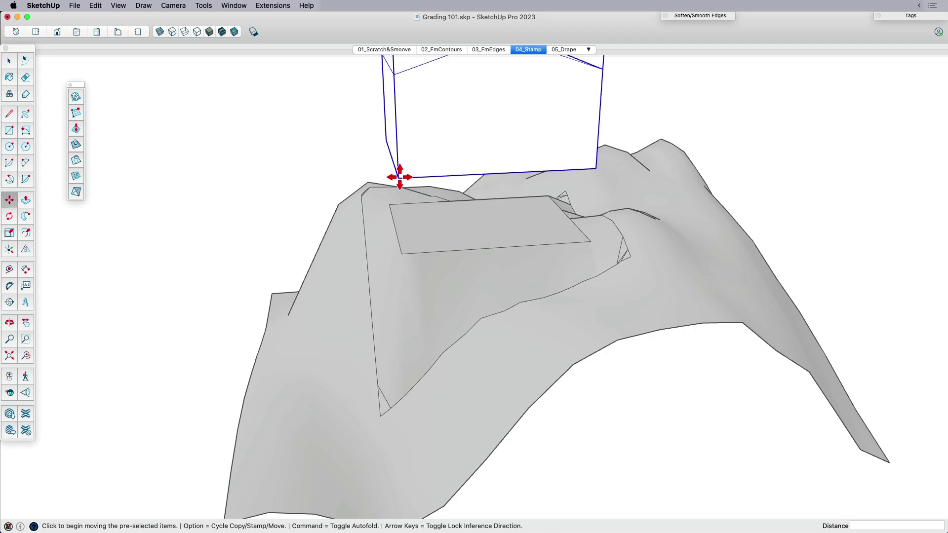
{"action": "left_click", "coordinate": [400, 177]}
{"action": "left_click", "coordinate": [403, 253]}
{"action": "key", "text": "space"}
{"action": "middle_click_drag", "start_coordinate": [625, 263], "coordinate": [313, 324]}
{"action": "mouse_move", "coordinate": [602, 213]}
{"action": "middle_mouse_down"}
{"action": "mouse_move", "coordinate": [618, 245]}
{"action": "mouse_move", "coordinate": [591, 215]}
{"action": "middle_mouse_up"}
{"action": "middle_click_drag", "start_coordinate": [383, 316], "coordinate": [419, 261]}
{"action": "left_click", "coordinate": [385, 284]}
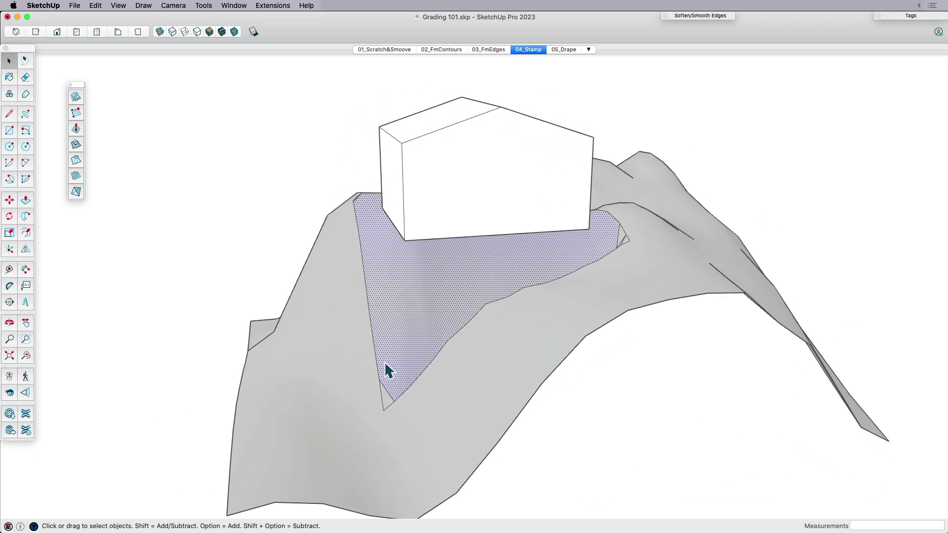
{"action": "middle_click_drag", "start_coordinate": [376, 273], "coordinate": [376, 238]}
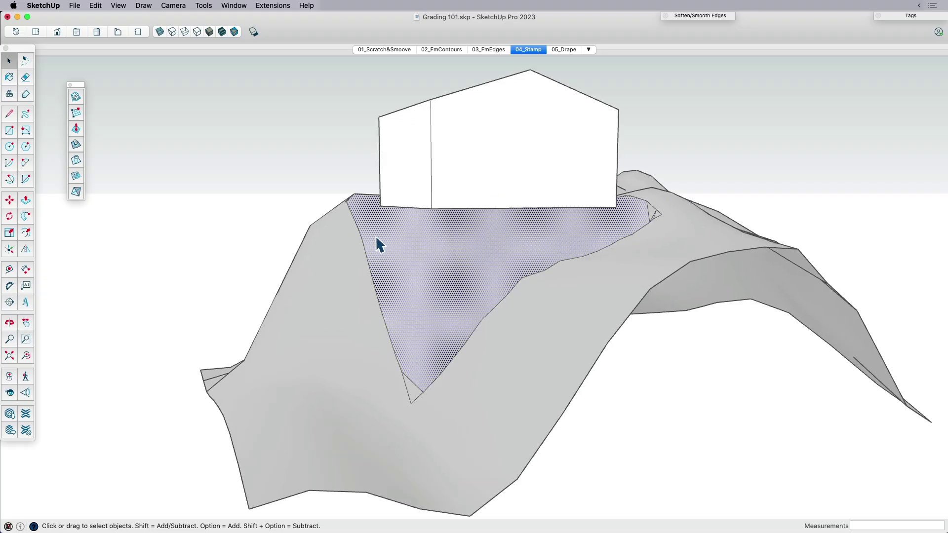
{"action": "left_click", "coordinate": [364, 247]}
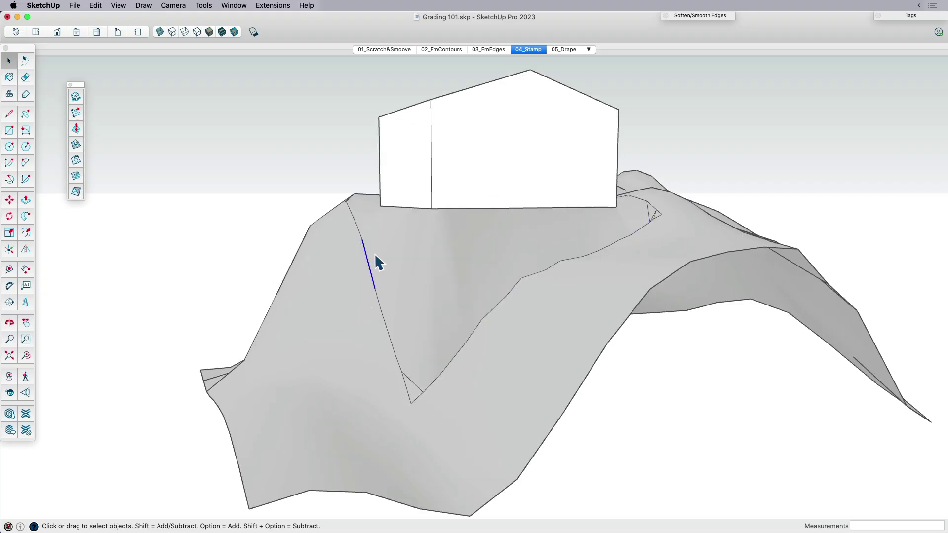
{"action": "left_click", "coordinate": [437, 203]}
{"action": "middle_click_drag", "start_coordinate": [437, 203], "coordinate": [409, 264]}
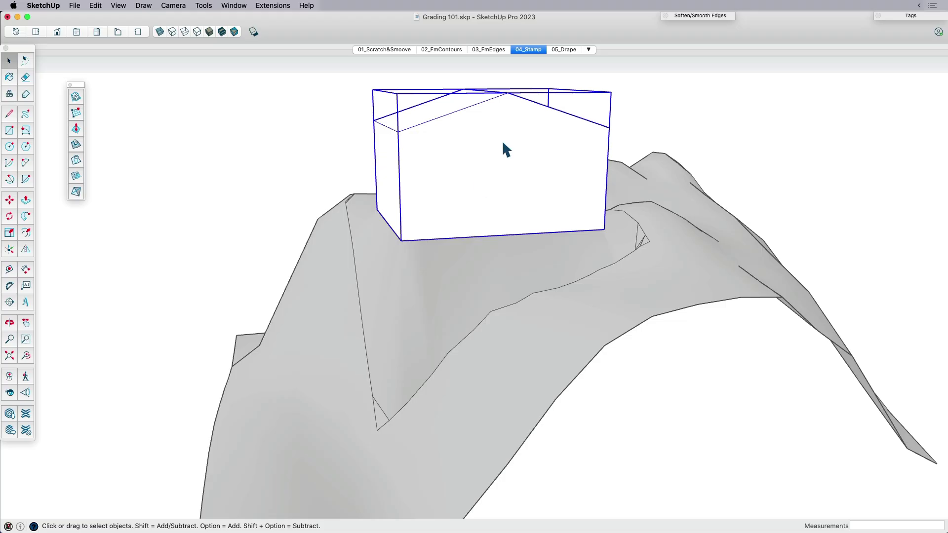
{"action": "middle_click_drag", "start_coordinate": [512, 124], "coordinate": [437, 184]}
{"action": "left_click", "coordinate": [445, 256]}
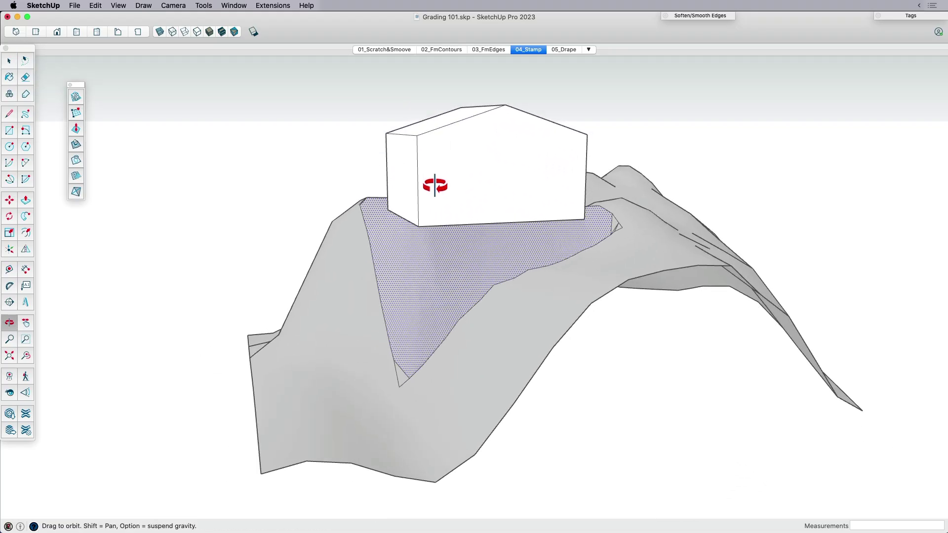
{"action": "left_click", "coordinate": [570, 58]}
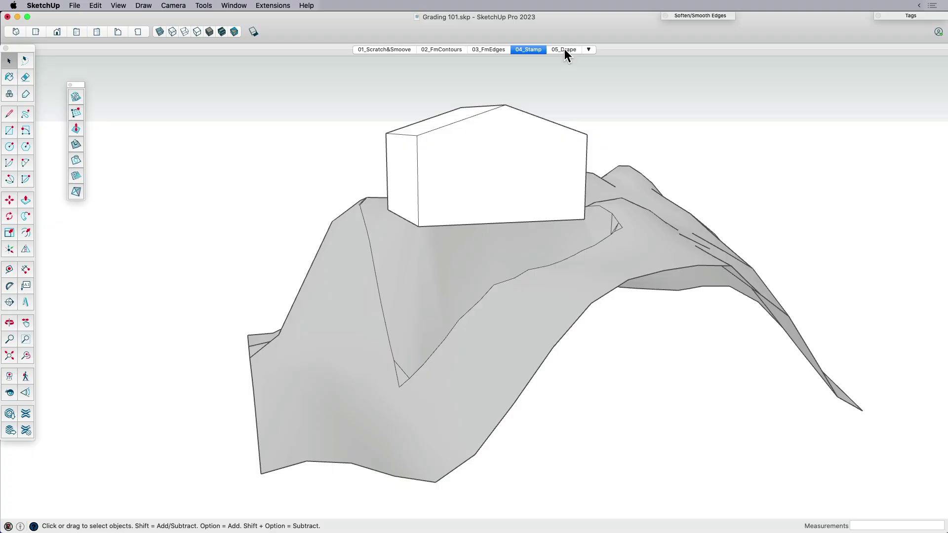
Switch to the 05_Drape scene and select the flat road ribbon group above the hill.
{"action": "left_click", "coordinate": [564, 49]}
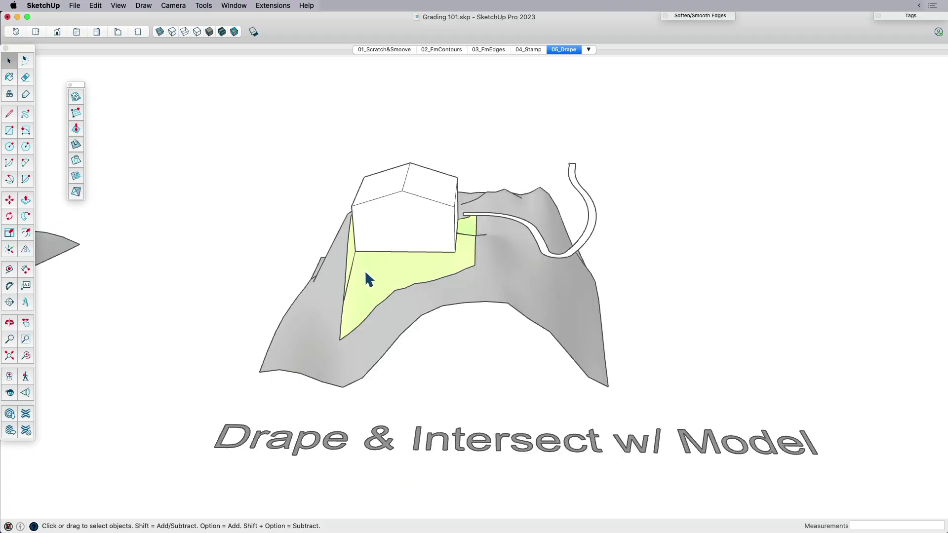
{"action": "middle_click_drag", "start_coordinate": [366, 273], "coordinate": [586, 256]}
{"action": "left_click", "coordinate": [399, 244]}
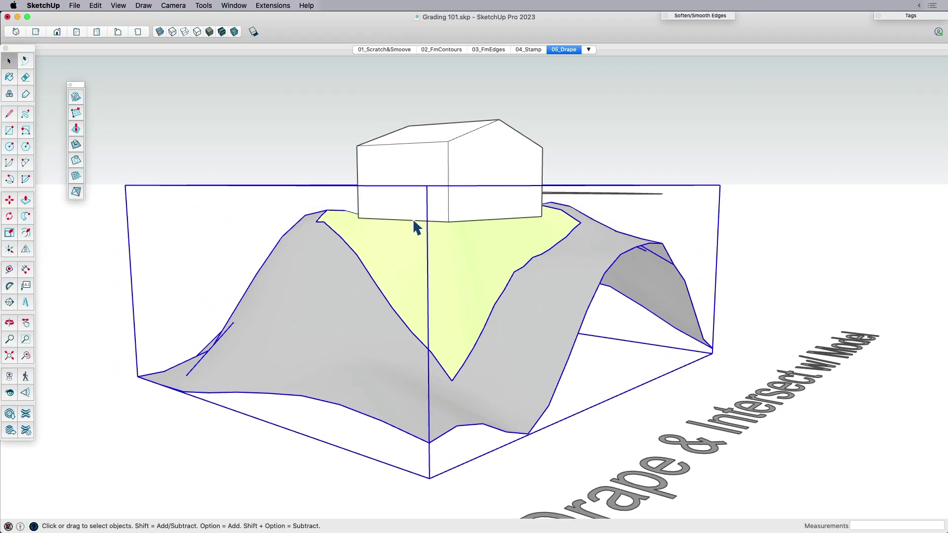
{"action": "middle_click_drag", "start_coordinate": [413, 218], "coordinate": [315, 340]}
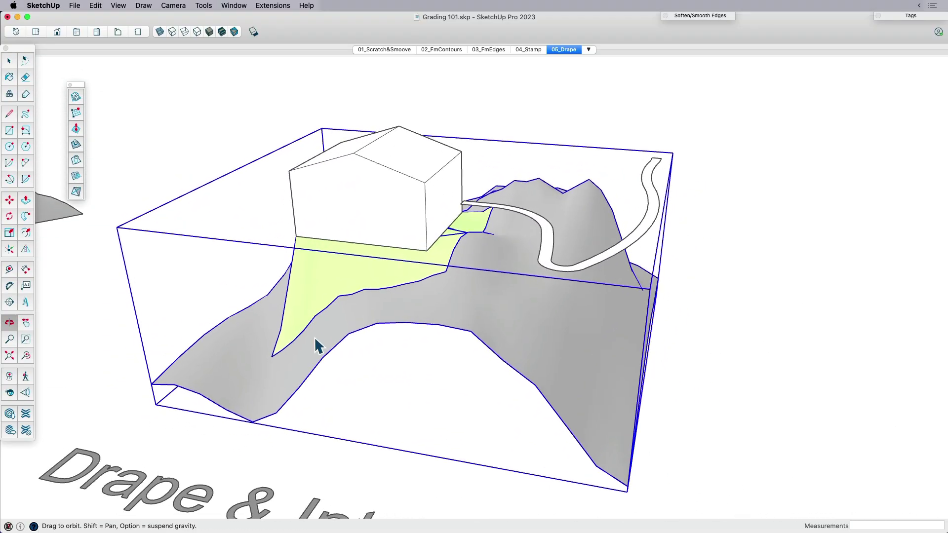
{"action": "left_click", "coordinate": [545, 266]}
{"action": "middle_click_drag", "start_coordinate": [545, 267], "coordinate": [529, 275]}
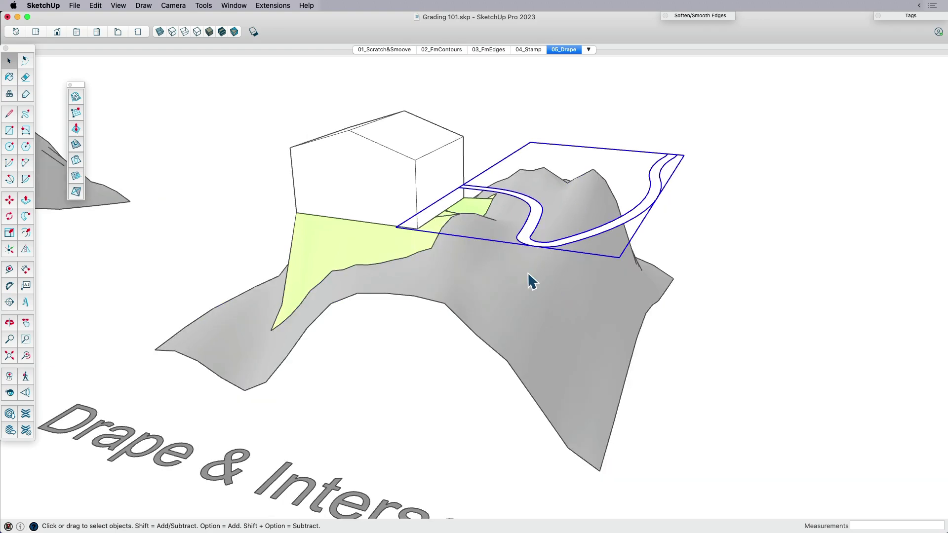
Drape the selected road's outline onto the hill terrain mesh with Sandbox Drape.
{"action": "left_click", "coordinate": [76, 159]}
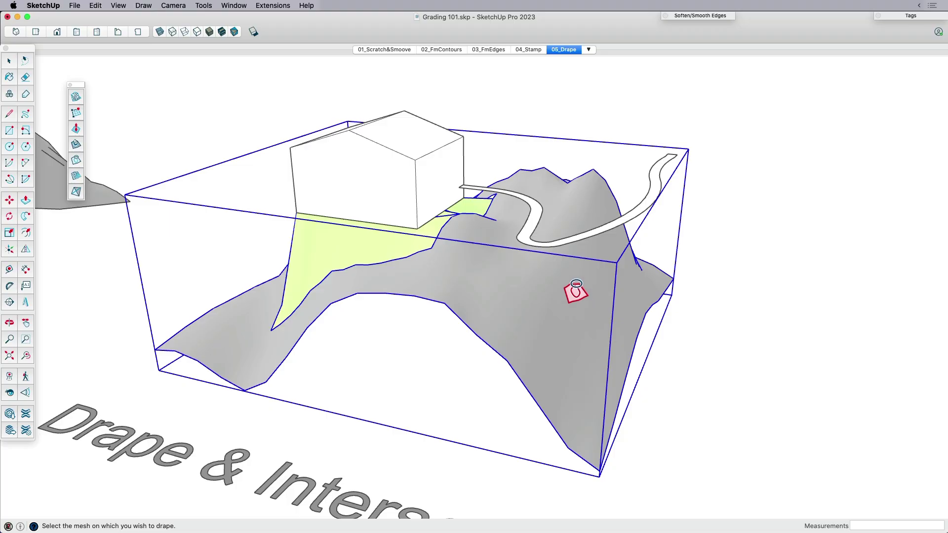
{"action": "left_click", "coordinate": [576, 284]}
{"action": "key", "text": "space"}
{"action": "left_click", "coordinate": [641, 212]}
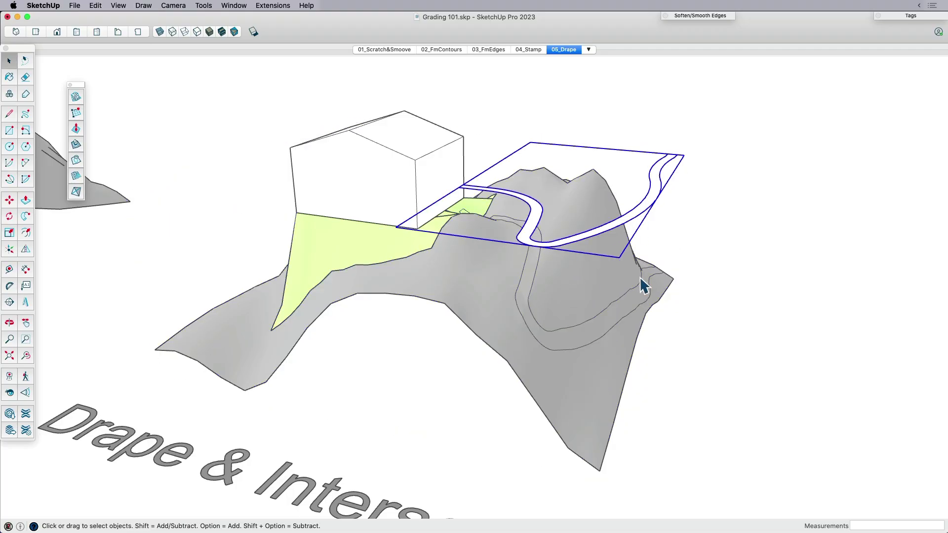
{"action": "left_click", "coordinate": [639, 296]}
{"action": "left_click", "coordinate": [636, 224]}
{"action": "mouse_move", "coordinate": [636, 223]}
{"action": "middle_mouse_down"}
{"action": "mouse_move", "coordinate": [617, 207]}
{"action": "mouse_move", "coordinate": [626, 173]}
{"action": "mouse_move", "coordinate": [613, 244]}
{"action": "mouse_move", "coordinate": [647, 209]}
{"action": "middle_mouse_up"}
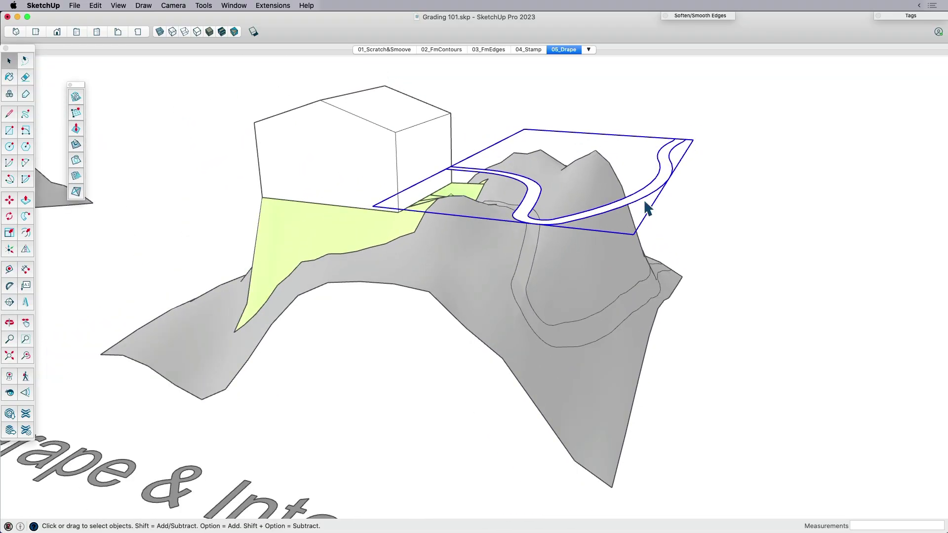
Open the terrain group and select all its faces to reveal the draped road lines.
{"action": "left_click", "coordinate": [629, 302]}
{"action": "scroll", "coordinate": [627, 308], "scroll_direction": "up", "scroll_amount": 3}
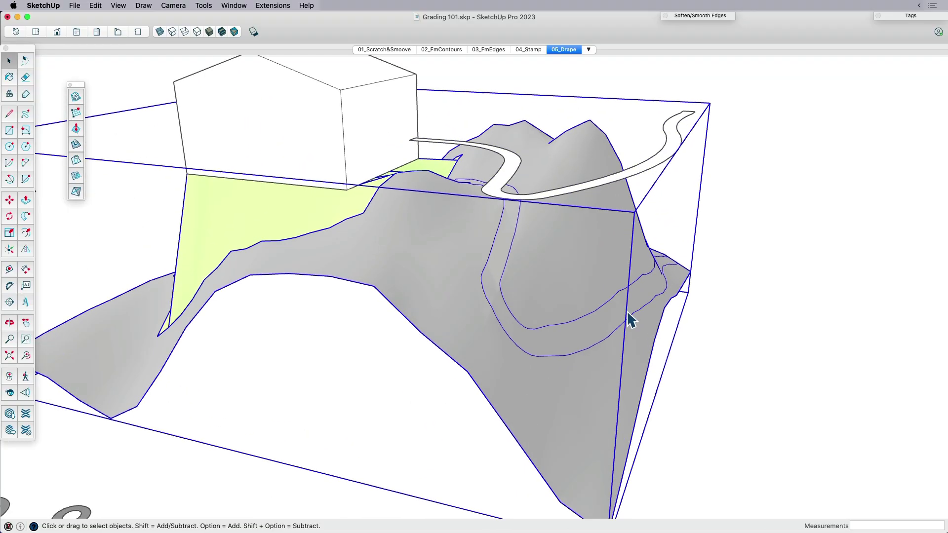
{"action": "double_click", "coordinate": [626, 318]}
{"action": "triple_click", "coordinate": [597, 332]}
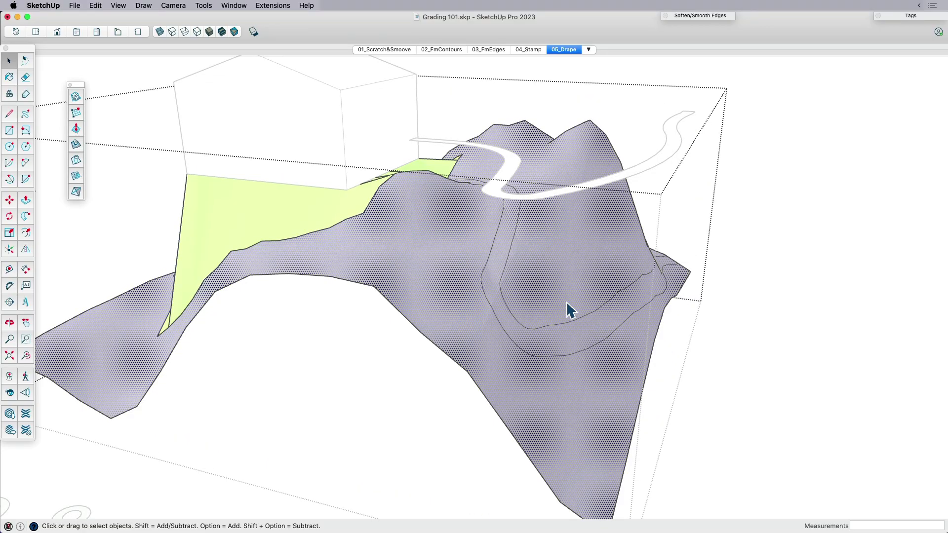
{"action": "middle_click_drag", "start_coordinate": [567, 311], "coordinate": [510, 360]}
{"action": "scroll", "coordinate": [487, 301], "scroll_direction": "up", "scroll_amount": 2}
{"action": "key", "text": "alt+h"}
{"action": "key", "text": "alt+h"}
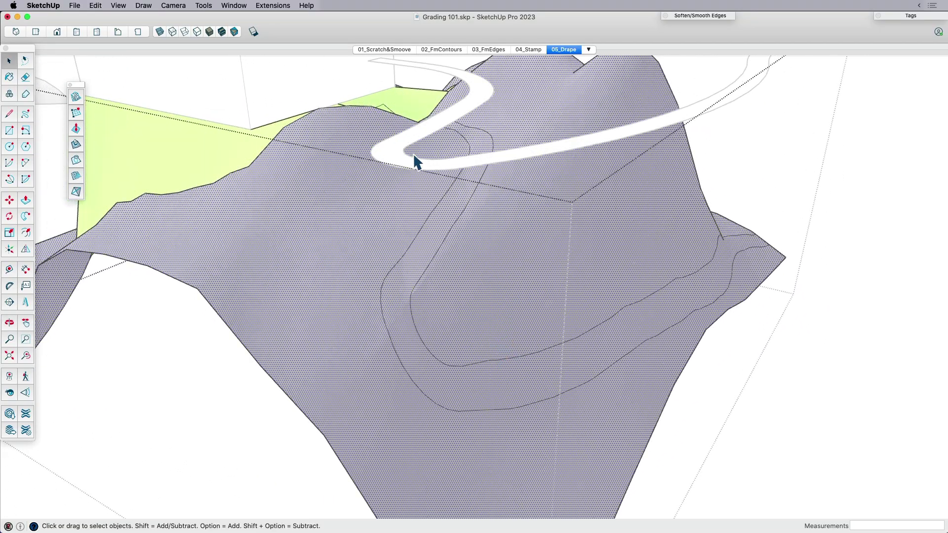
Orbit and zoom around the hill to inspect the draped road outline, then clear the selection.
{"action": "middle_click_drag", "start_coordinate": [721, 265], "coordinate": [684, 298]}
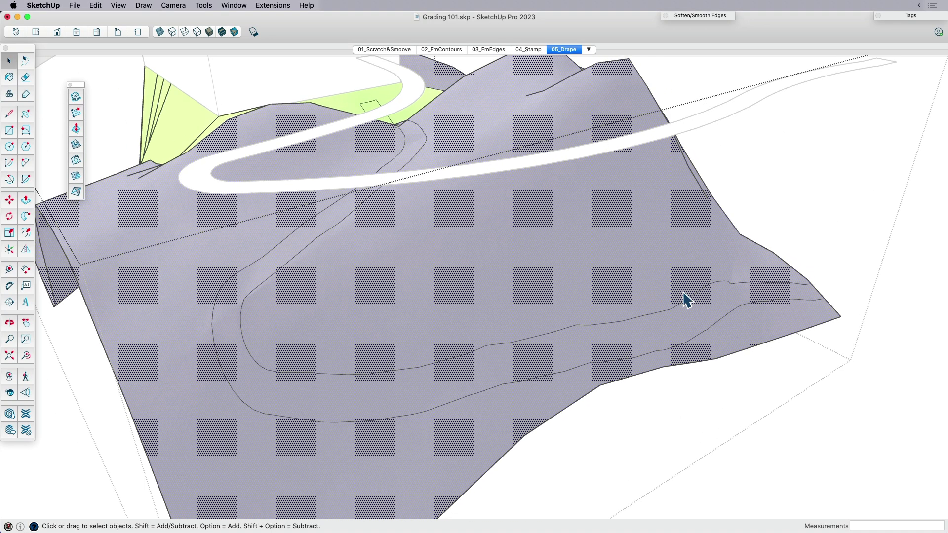
{"action": "scroll", "coordinate": [739, 294], "scroll_direction": "up", "scroll_amount": 5}
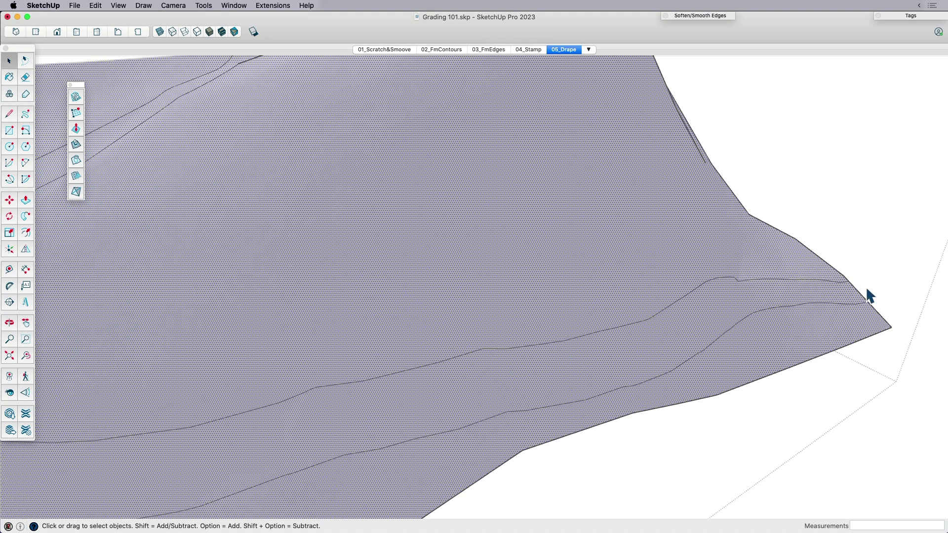
{"action": "scroll", "coordinate": [869, 296], "scroll_direction": "up", "scroll_amount": 2}
{"action": "scroll", "coordinate": [839, 269], "scroll_direction": "down", "scroll_amount": 2}
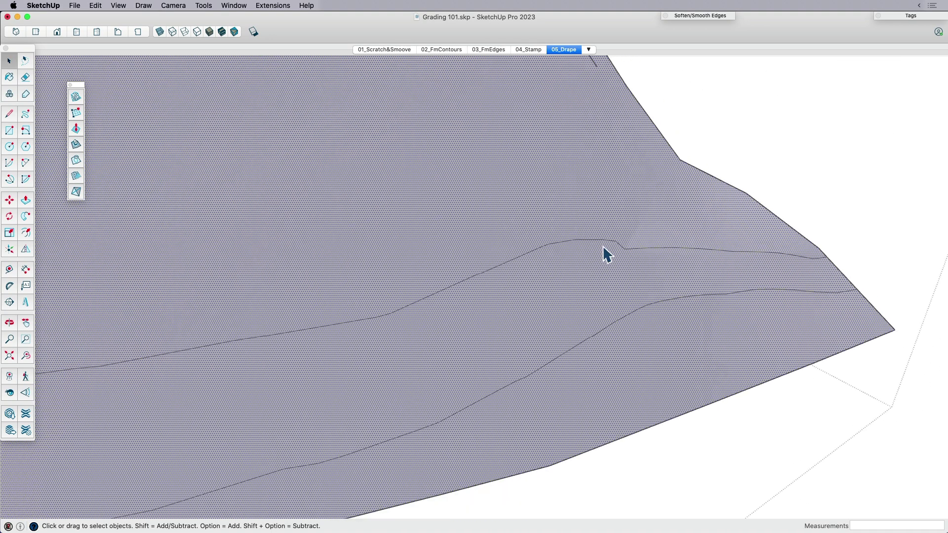
{"action": "scroll", "coordinate": [711, 271], "scroll_direction": "down", "scroll_amount": 5}
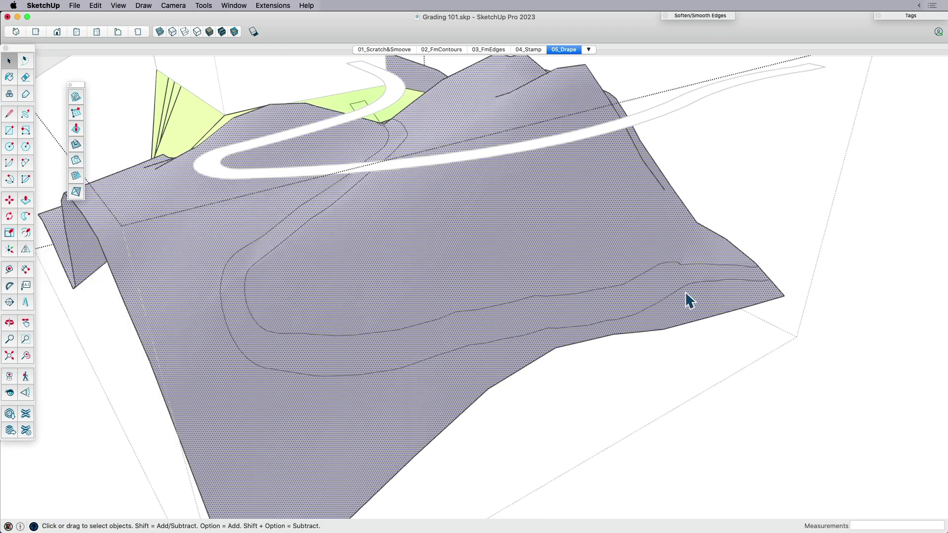
{"action": "scroll", "coordinate": [263, 341], "scroll_direction": "up", "scroll_amount": 2}
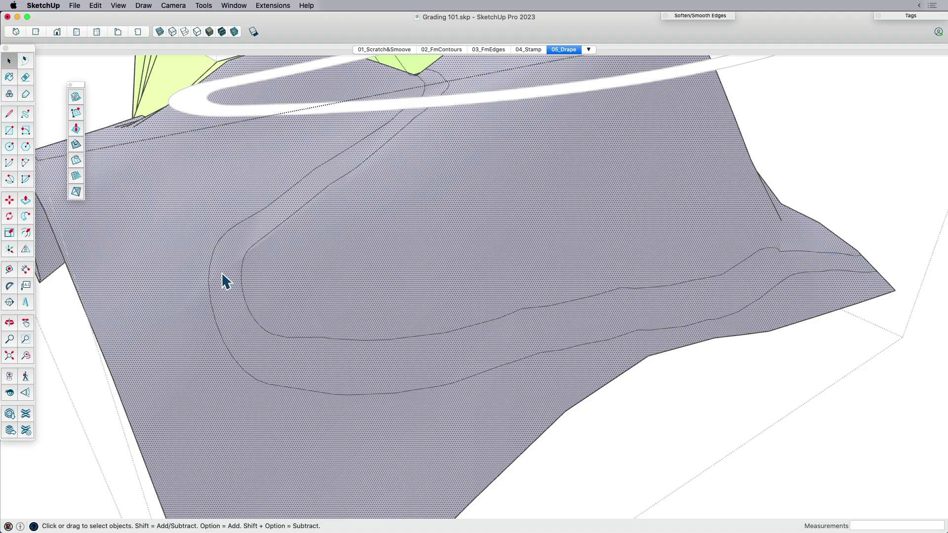
{"action": "scroll", "coordinate": [342, 292], "scroll_direction": "down", "scroll_amount": 3}
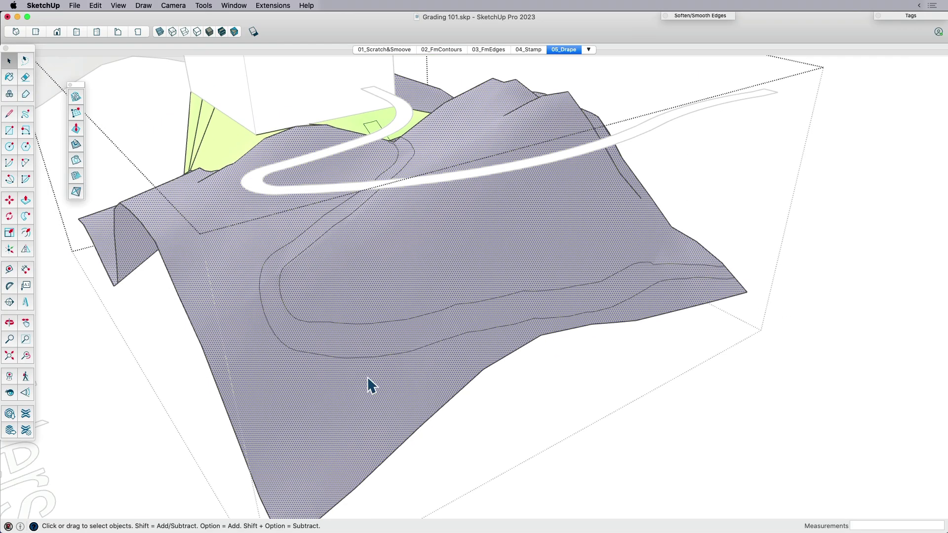
{"action": "middle_click_drag", "start_coordinate": [393, 313], "coordinate": [423, 267]}
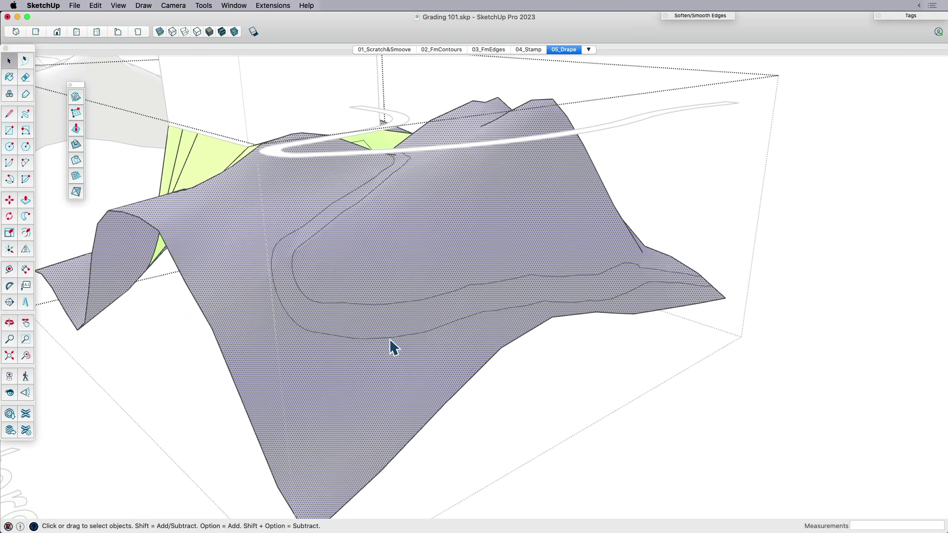
{"action": "middle_click_drag", "start_coordinate": [392, 307], "coordinate": [581, 277]}
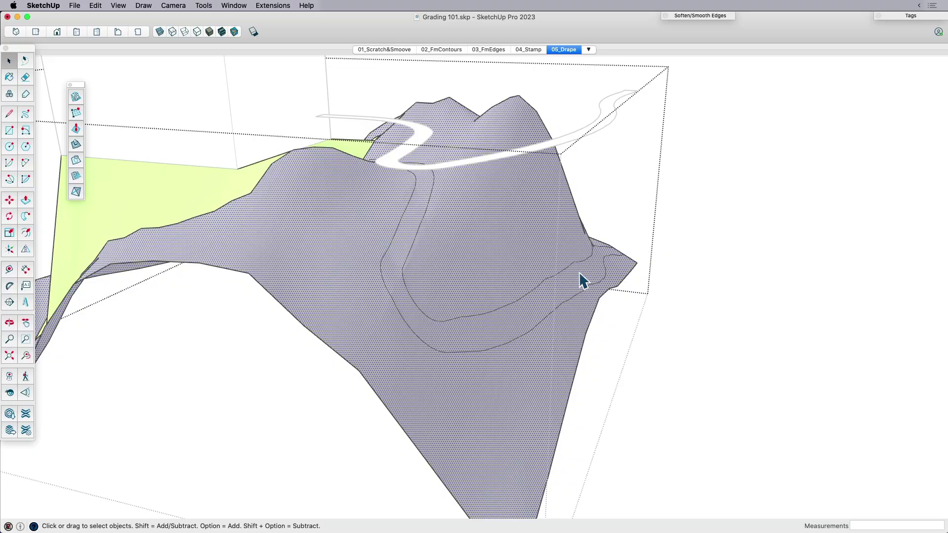
{"action": "left_click", "coordinate": [685, 247]}
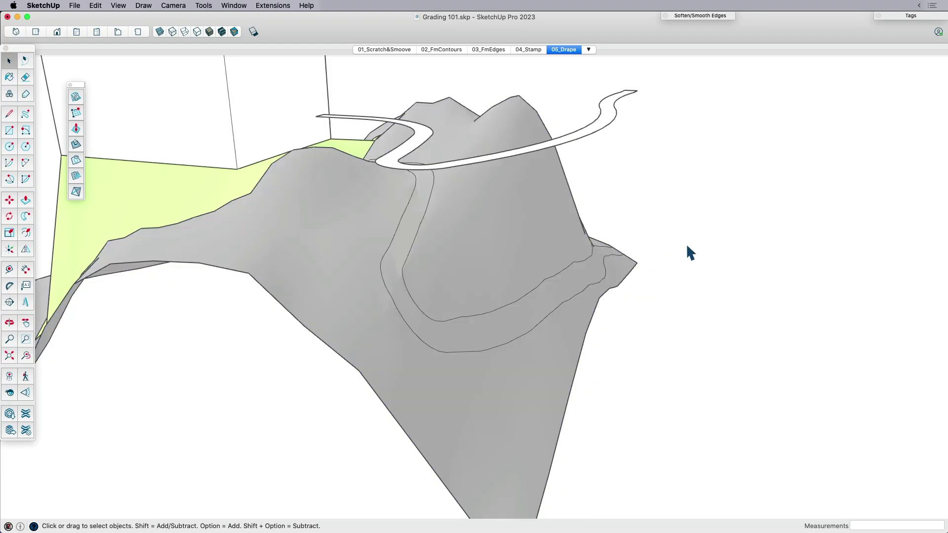
{"action": "middle_click_drag", "start_coordinate": [646, 257], "coordinate": [639, 280]}
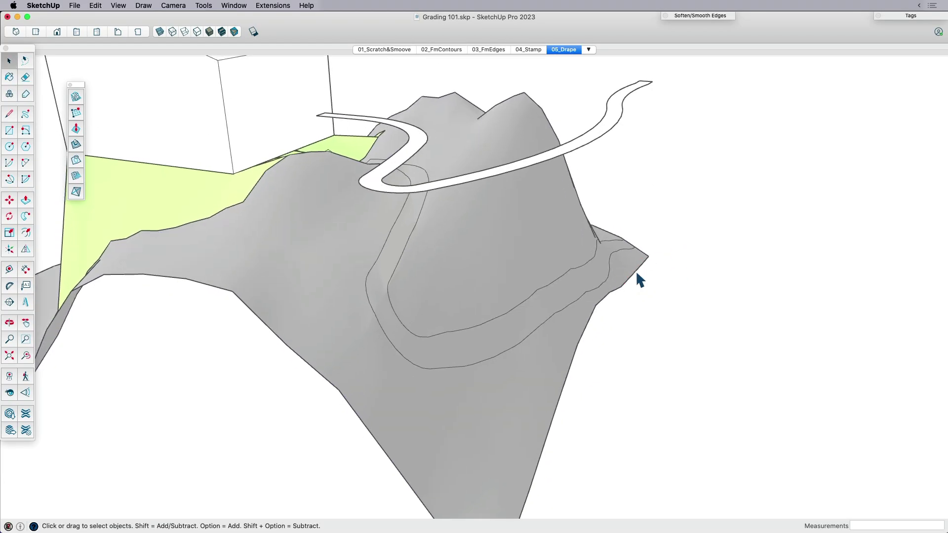
Push/pull the road face inside its group downward into a deep road-cutting wall.
{"action": "double_click", "coordinate": [616, 124]}
{"action": "key", "text": "p"}
{"action": "middle_click_drag", "start_coordinate": [615, 126], "coordinate": [613, 138]}
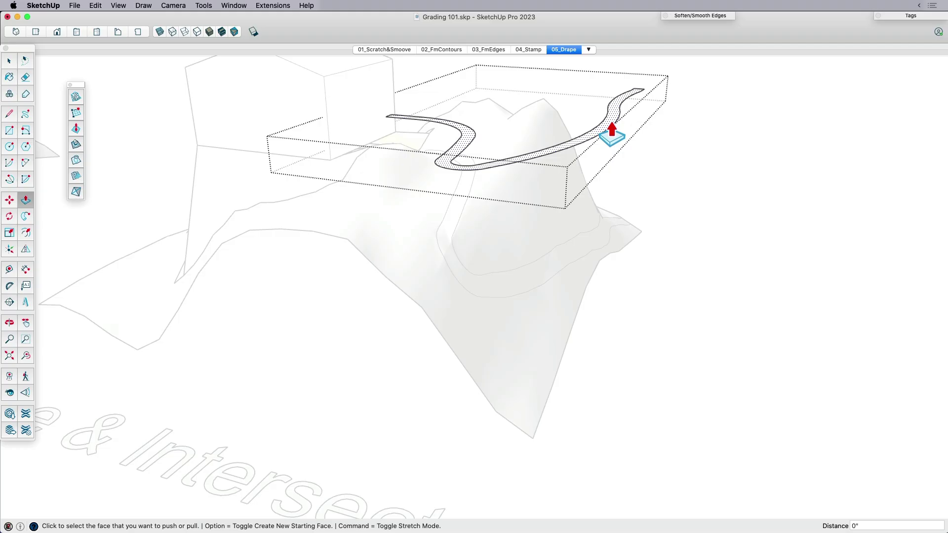
{"action": "left_click", "coordinate": [613, 141]}
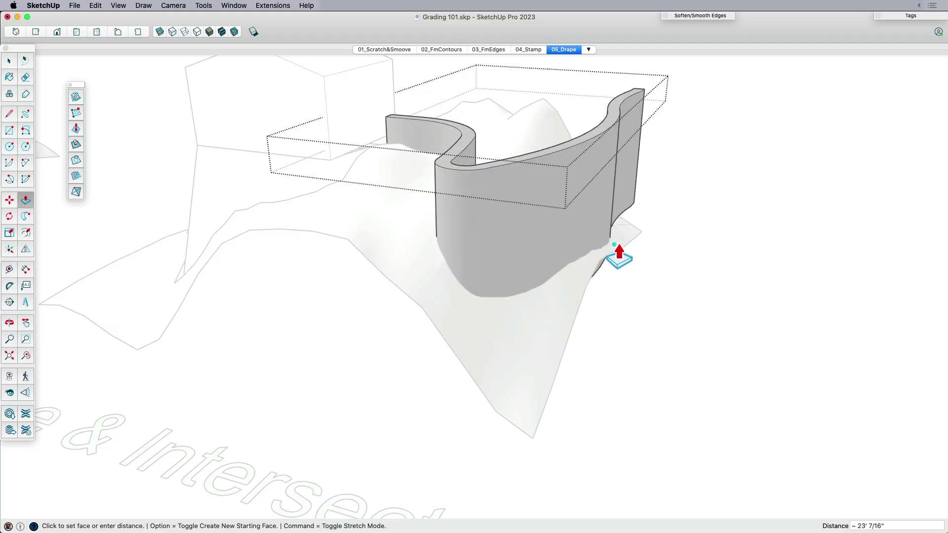
{"action": "key", "text": "space"}
{"action": "key", "text": "p"}
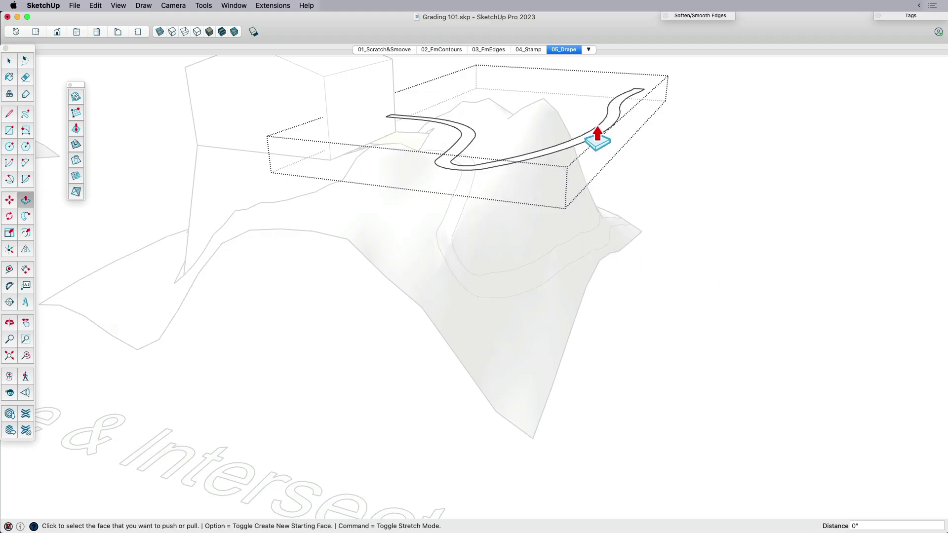
{"action": "left_click", "coordinate": [604, 132]}
{"action": "left_click", "coordinate": [608, 269]}
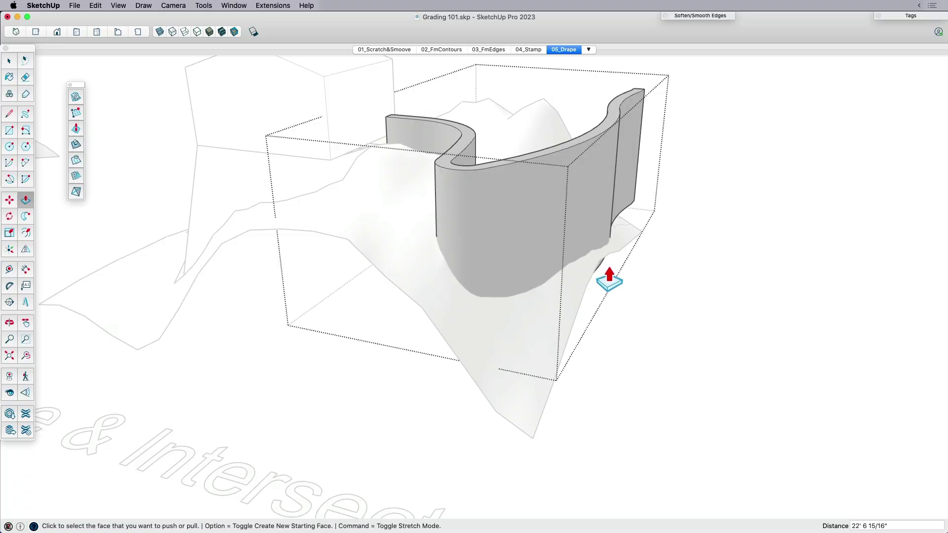
{"action": "key", "text": "space"}
{"action": "left_click", "coordinate": [673, 286]}
Move the road wall group down so it passes through the hill terrain.
{"action": "left_click", "coordinate": [546, 220]}
{"action": "key", "text": "m"}
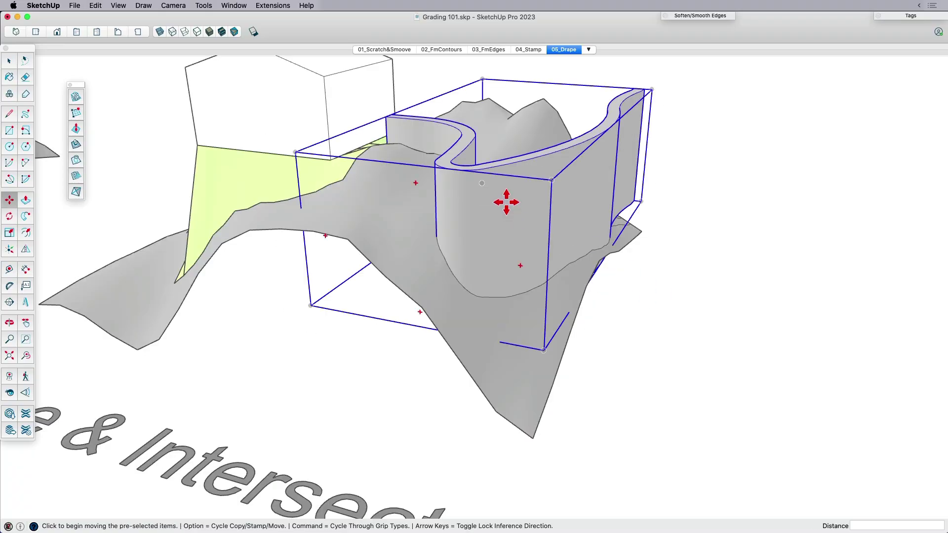
{"action": "left_click", "coordinate": [505, 201]}
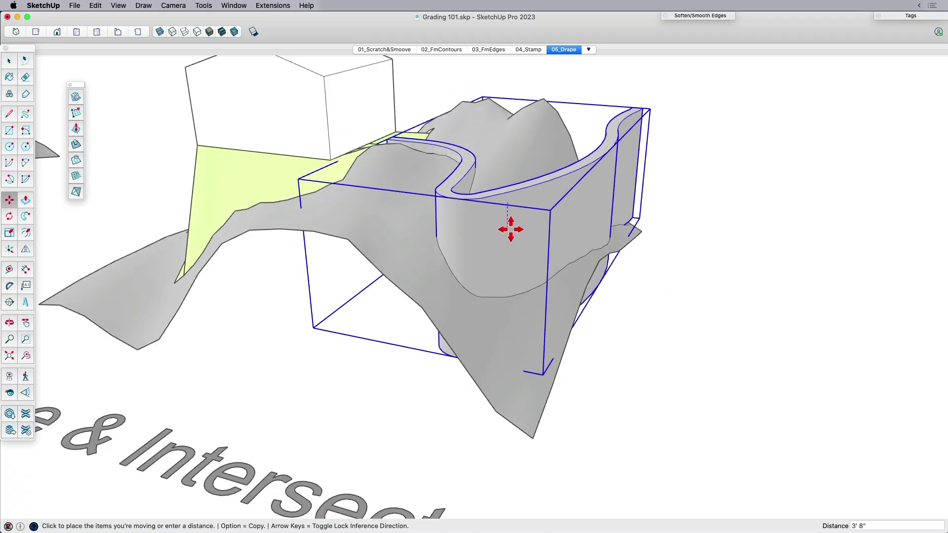
{"action": "left_click", "coordinate": [510, 228]}
{"action": "key", "text": "space"}
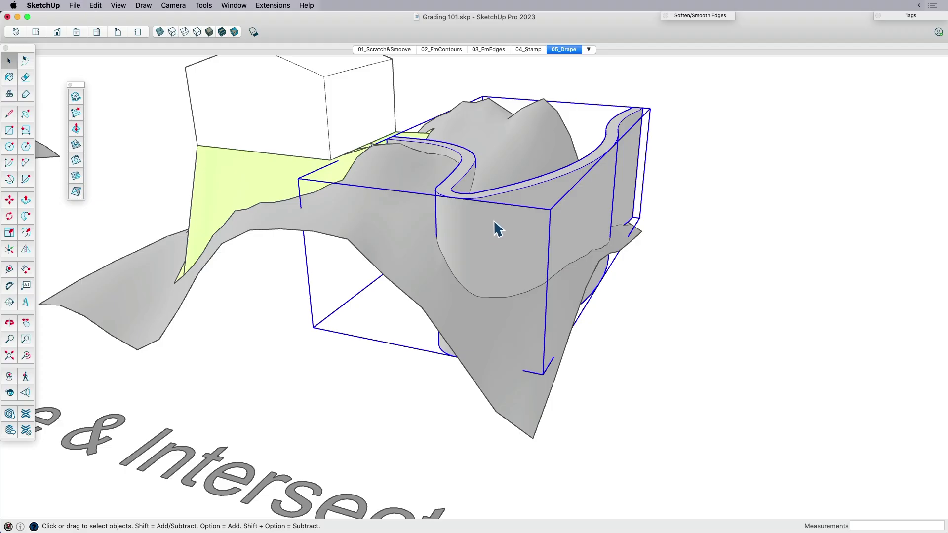
{"action": "middle_click_drag", "start_coordinate": [494, 220], "coordinate": [493, 237]}
Cut the wall, Paste in Place inside the terrain group, then select terrain and wall together.
{"action": "key", "text": "Delete"}
{"action": "left_click", "coordinate": [489, 246]}
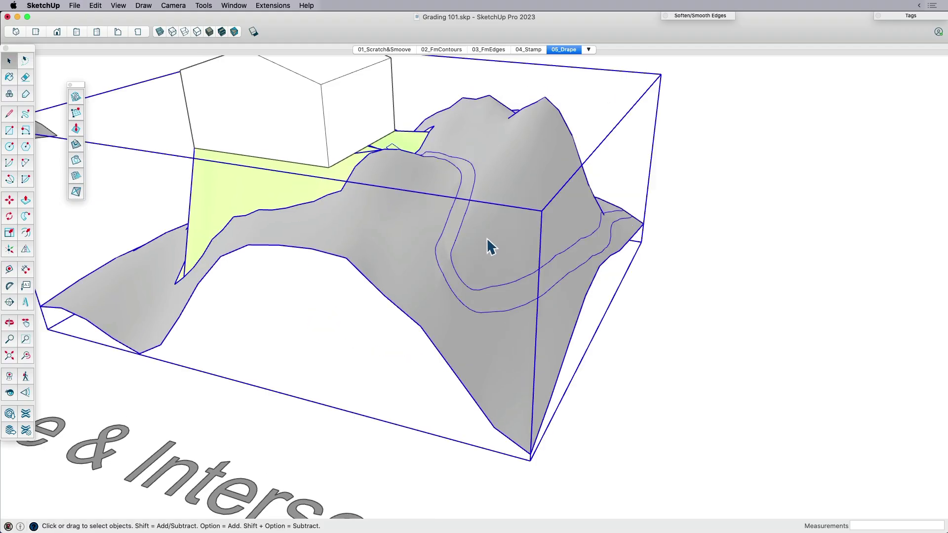
{"action": "double_click", "coordinate": [491, 247]}
{"action": "left_click", "coordinate": [95, 7]}
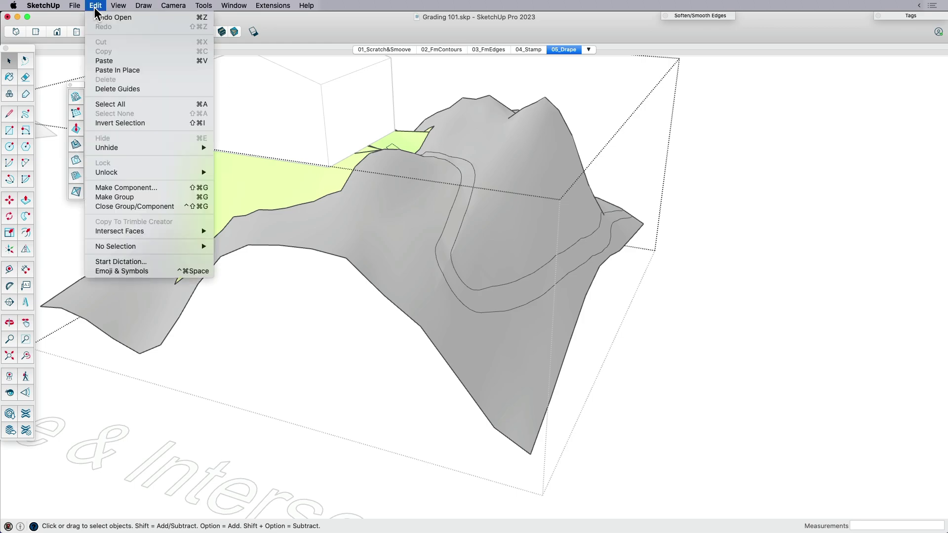
{"action": "left_click", "coordinate": [129, 71]}
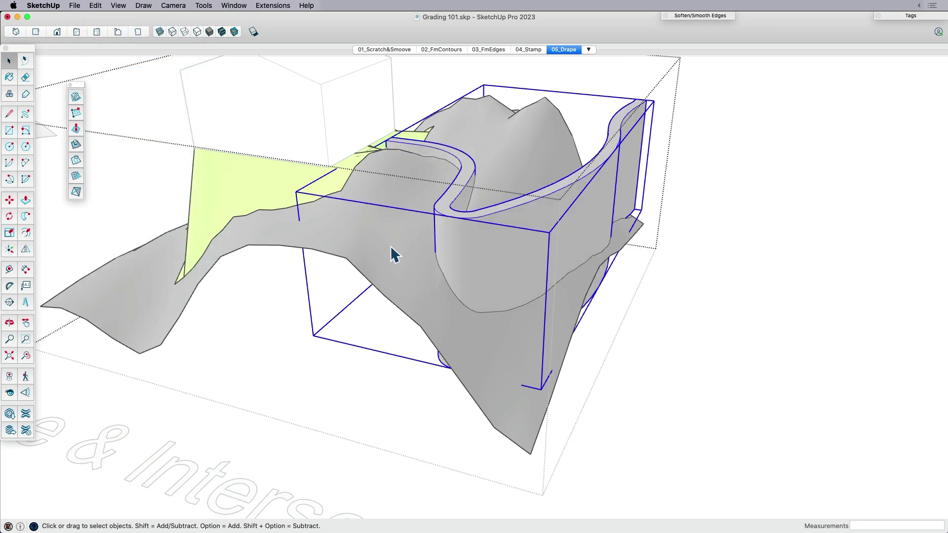
{"action": "left_click", "coordinate": [502, 352]}
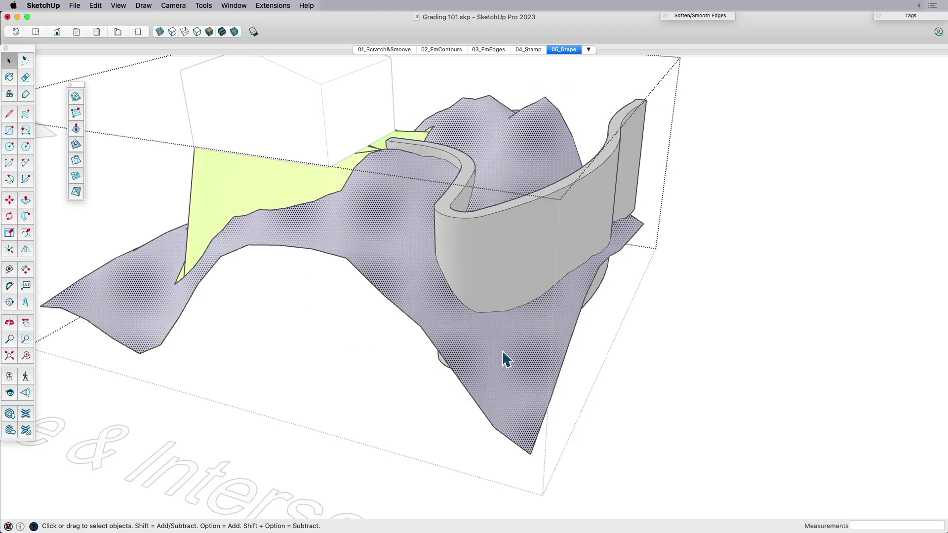
{"action": "left_click", "coordinate": [497, 248], "text": "shift"}
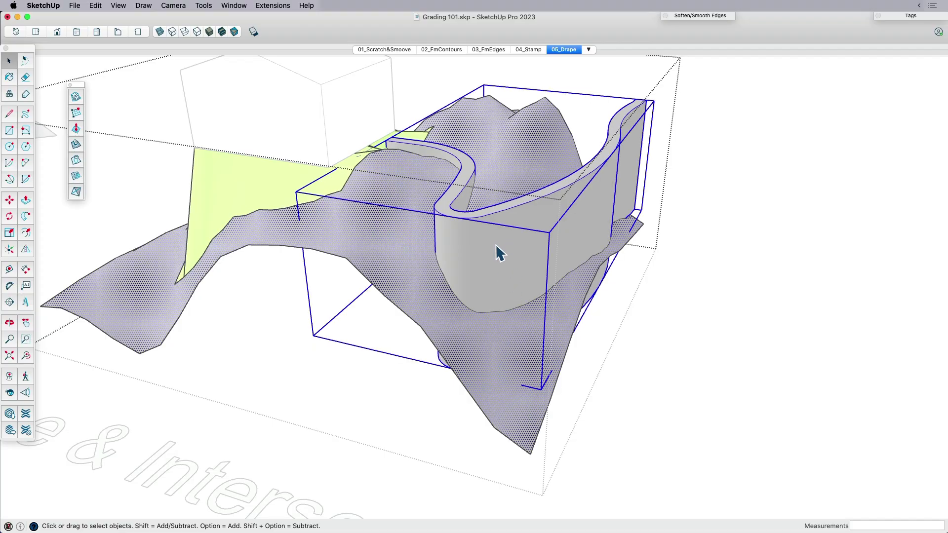
Intersect the wall with the selected terrain surface, then delete the wall.
{"action": "right_click", "coordinate": [495, 243]}
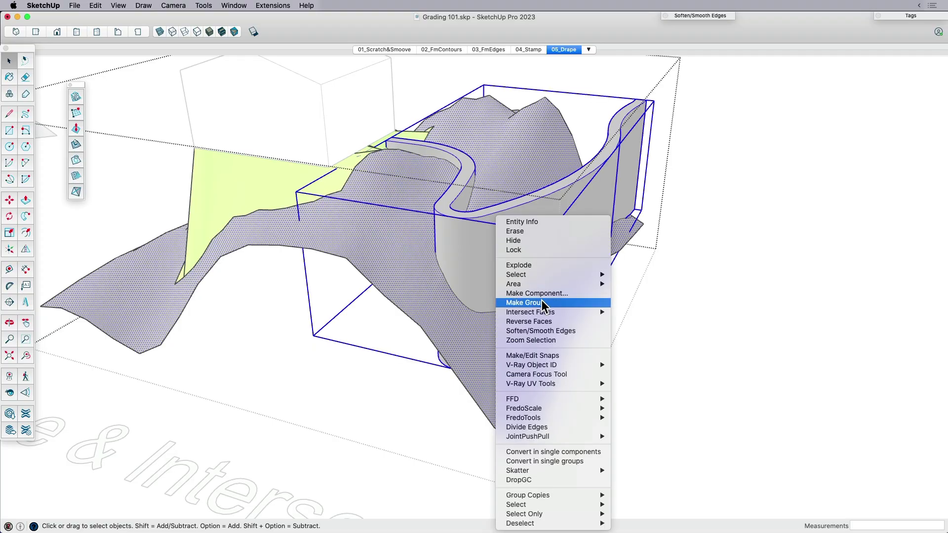
{"action": "mouse_move", "coordinate": [547, 314]}
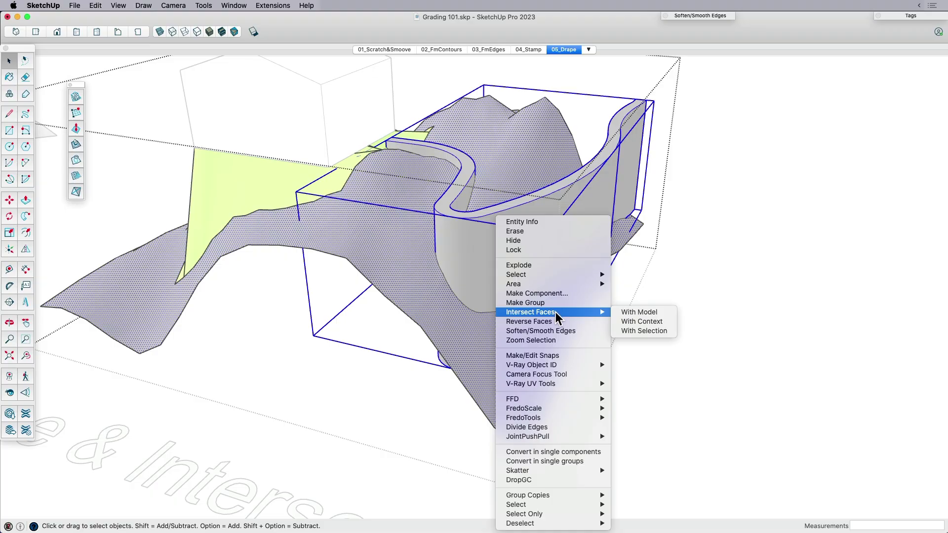
{"action": "left_click", "coordinate": [647, 330]}
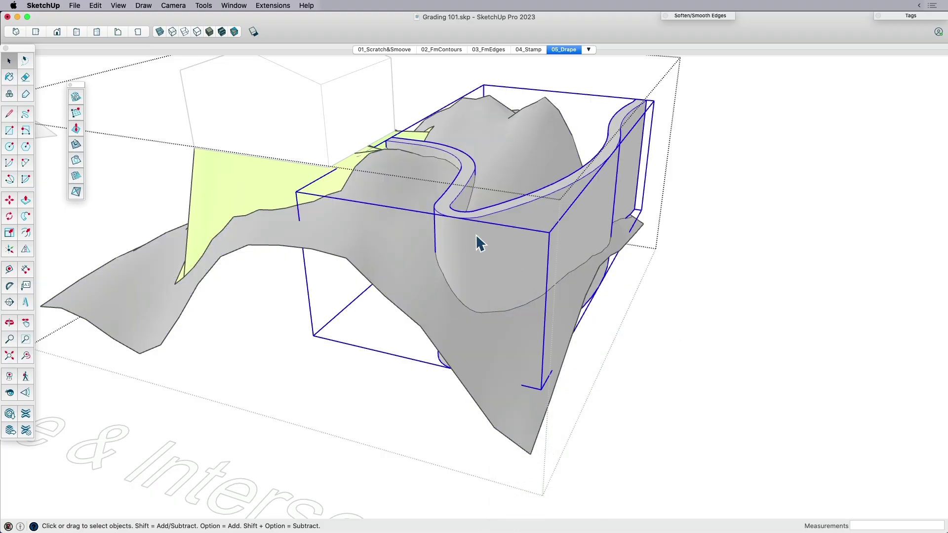
{"action": "key", "text": "Delete"}
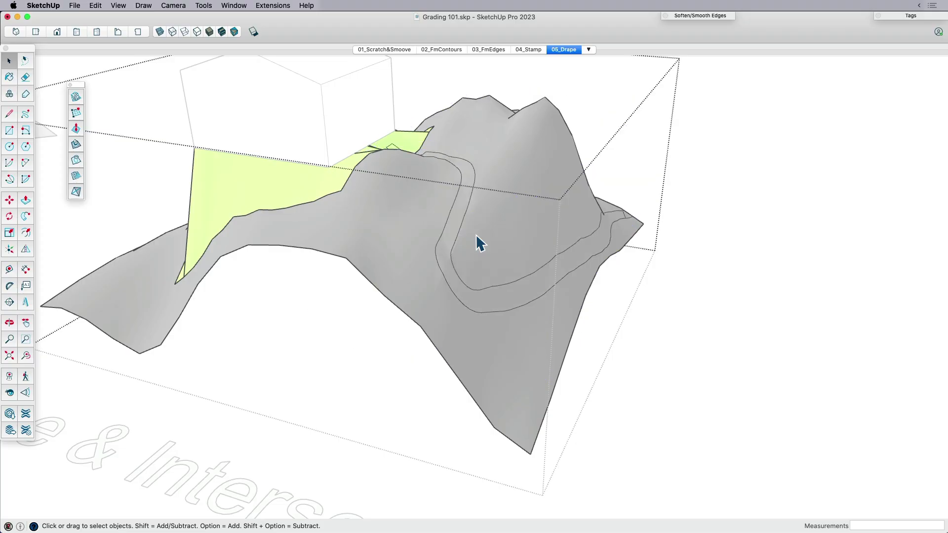
Paint the winding road strip on the terrain with the Mercury colour.
{"action": "left_click", "coordinate": [482, 307]}
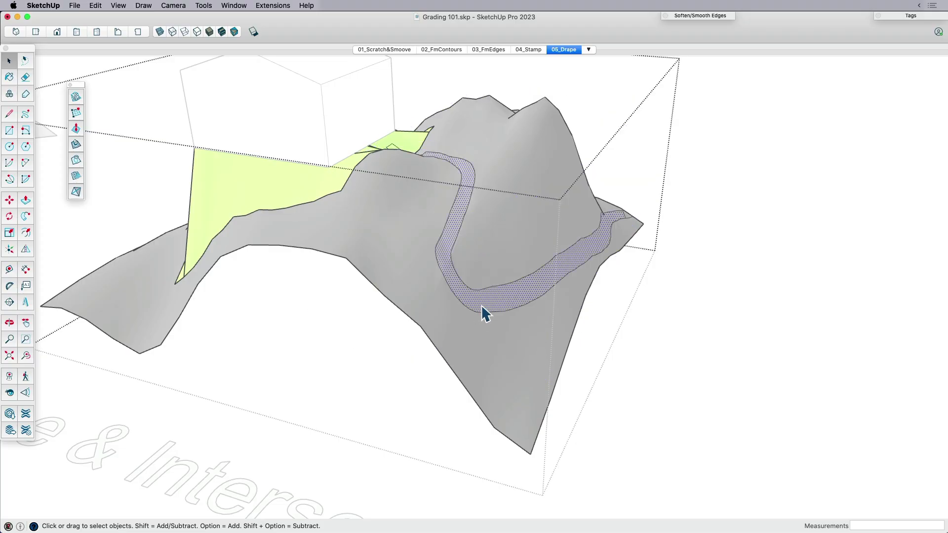
{"action": "key", "text": "b"}
{"action": "left_click", "coordinate": [911, 321]}
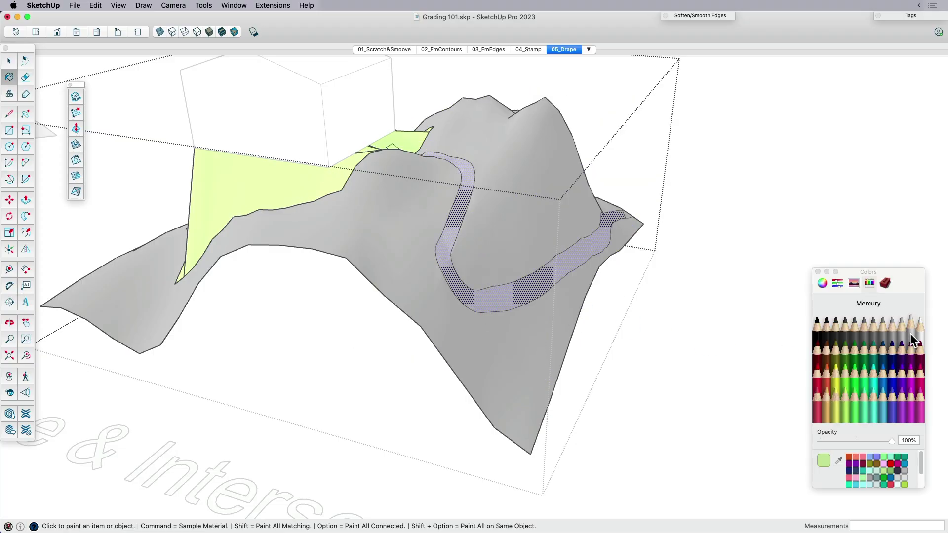
{"action": "left_click", "coordinate": [548, 269]}
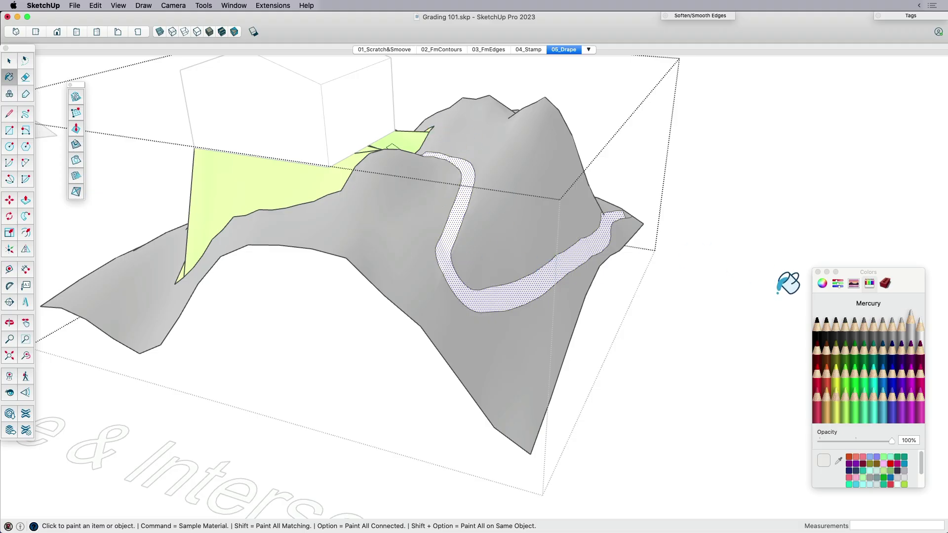
{"action": "left_click", "coordinate": [818, 272]}
{"action": "key", "text": "space"}
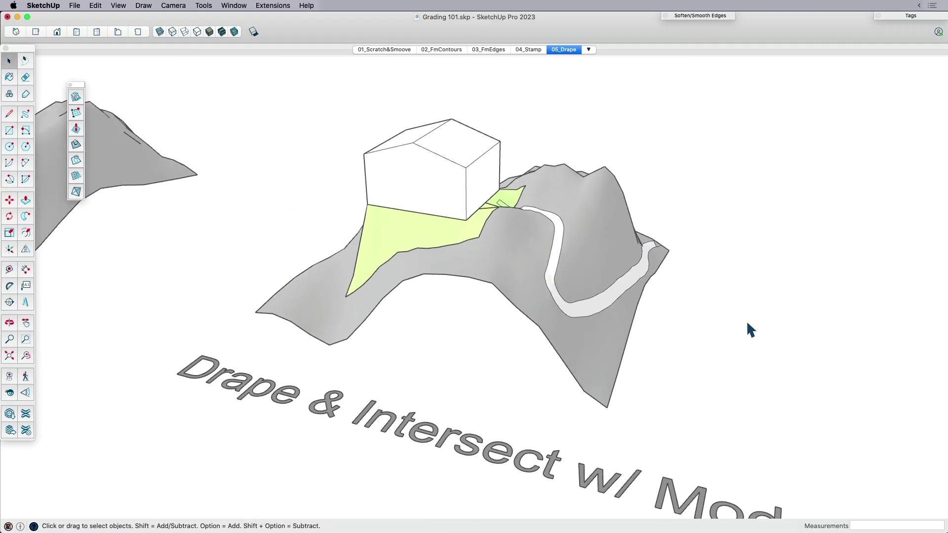
Orbit and zoom around the grey road from low and raised angles, then pull back.
{"action": "middle_click_drag", "start_coordinate": [743, 320], "coordinate": [620, 300]}
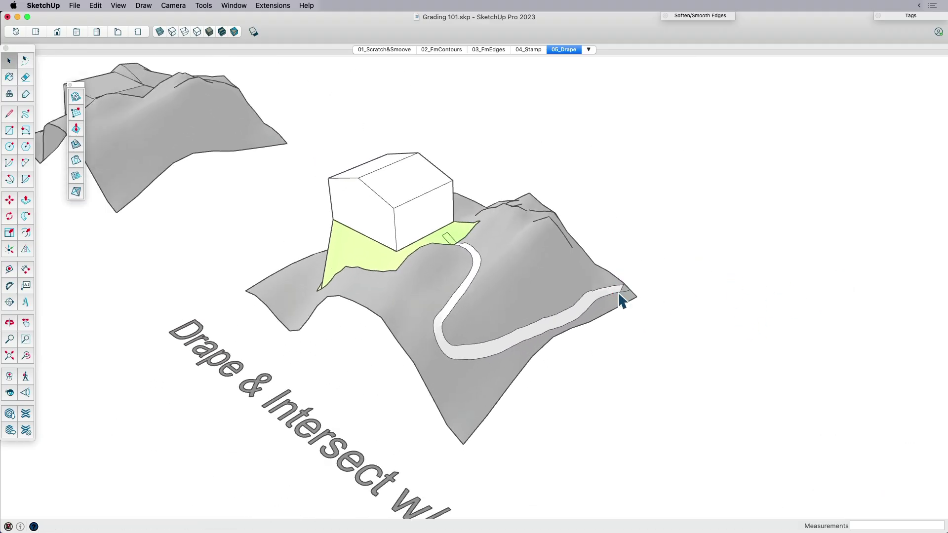
{"action": "scroll", "coordinate": [472, 317], "scroll_direction": "up", "scroll_amount": 5}
{"action": "middle_click_drag", "start_coordinate": [542, 370], "coordinate": [573, 213]}
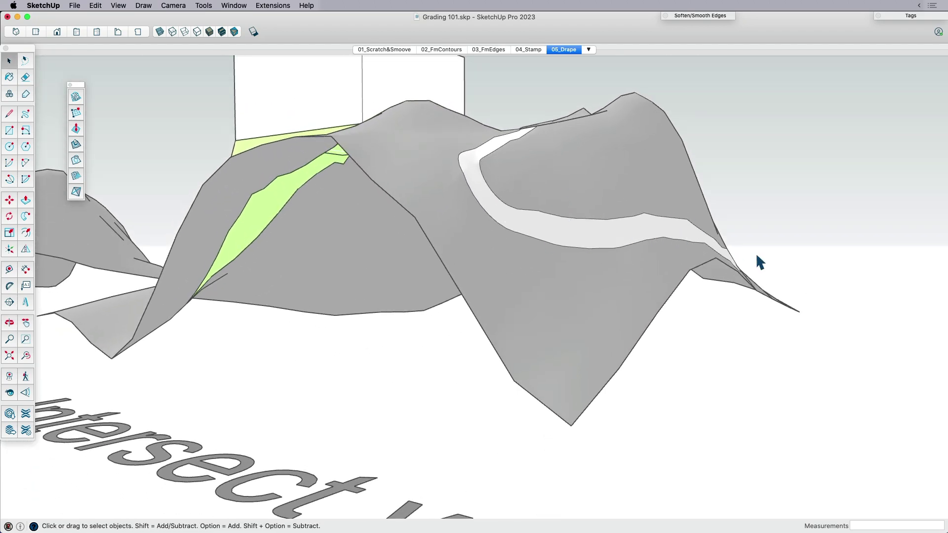
{"action": "middle_click_drag", "start_coordinate": [604, 232], "coordinate": [675, 269]}
{"action": "scroll", "coordinate": [624, 354], "scroll_direction": "down", "scroll_amount": 3}
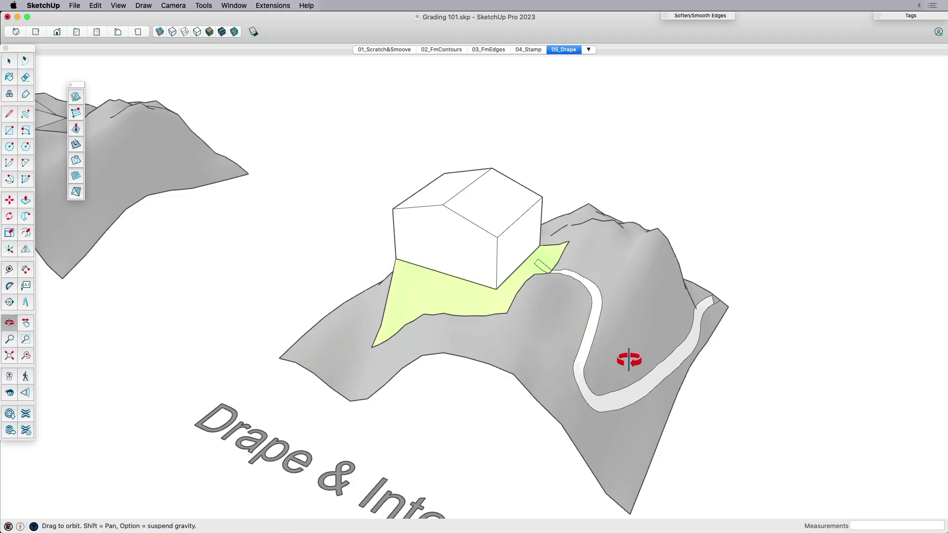
{"action": "middle_click_drag", "start_coordinate": [626, 364], "coordinate": [661, 319]}
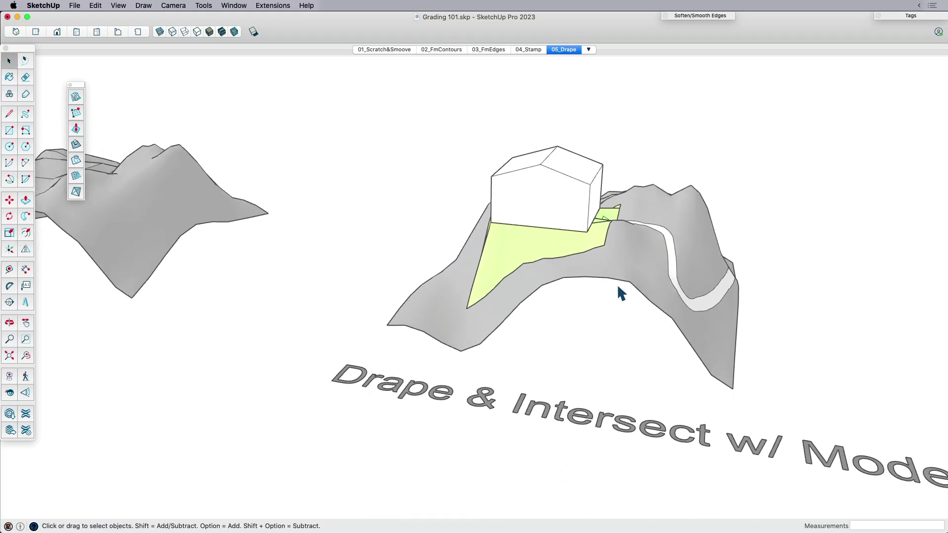
{"action": "scroll", "coordinate": [617, 283], "scroll_direction": "down", "scroll_amount": 6}
Frame all five terrain demos and hide the leftover grid on the Stamp demo.
{"action": "scroll", "coordinate": [584, 296], "scroll_direction": "down", "scroll_amount": 2}
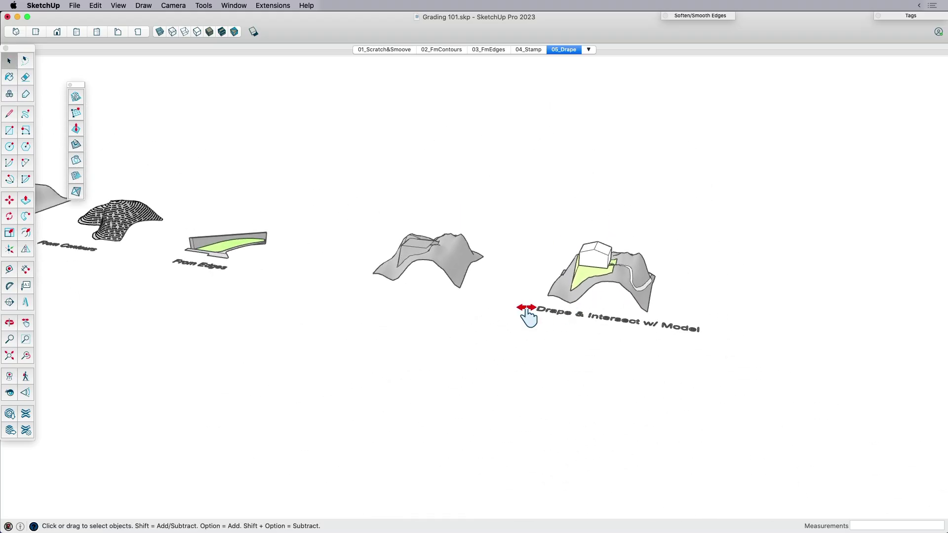
{"action": "middle_click_drag", "start_coordinate": [527, 316], "coordinate": [624, 341], "text": "shift"}
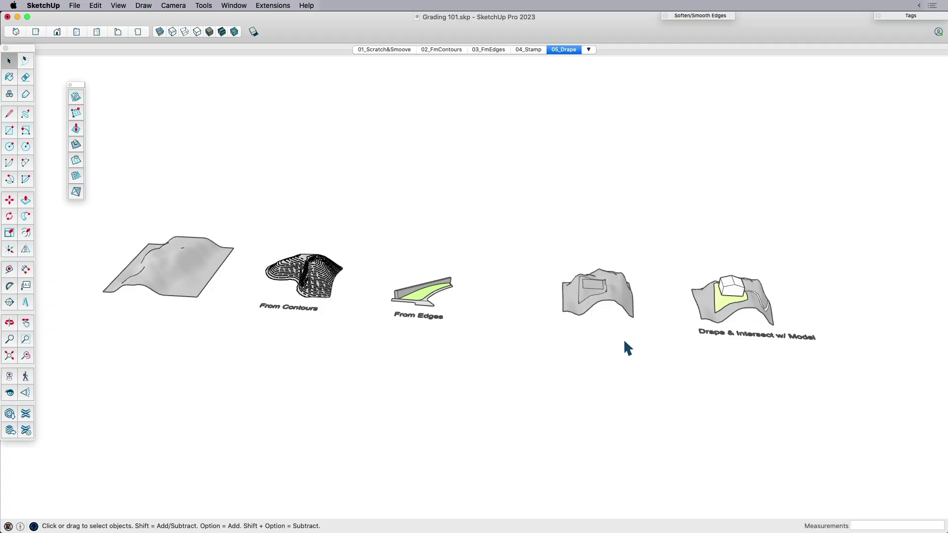
{"action": "right_click", "coordinate": [595, 289]}
{"action": "left_click", "coordinate": [618, 241]}
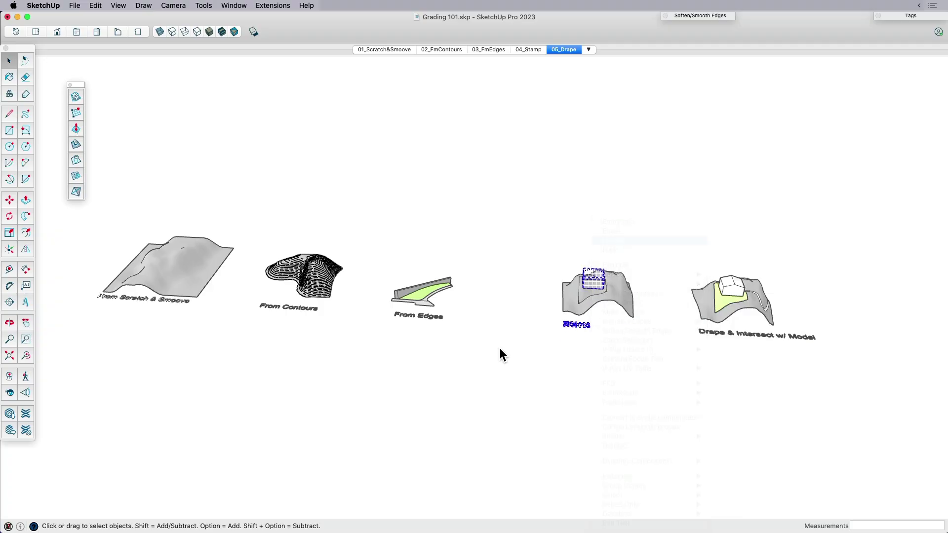
Select the From Contours, From Edges and Drape & Intersect models in turn.
{"action": "middle_click_drag", "start_coordinate": [207, 341], "coordinate": [195, 300]}
{"action": "left_click", "coordinate": [333, 281]}
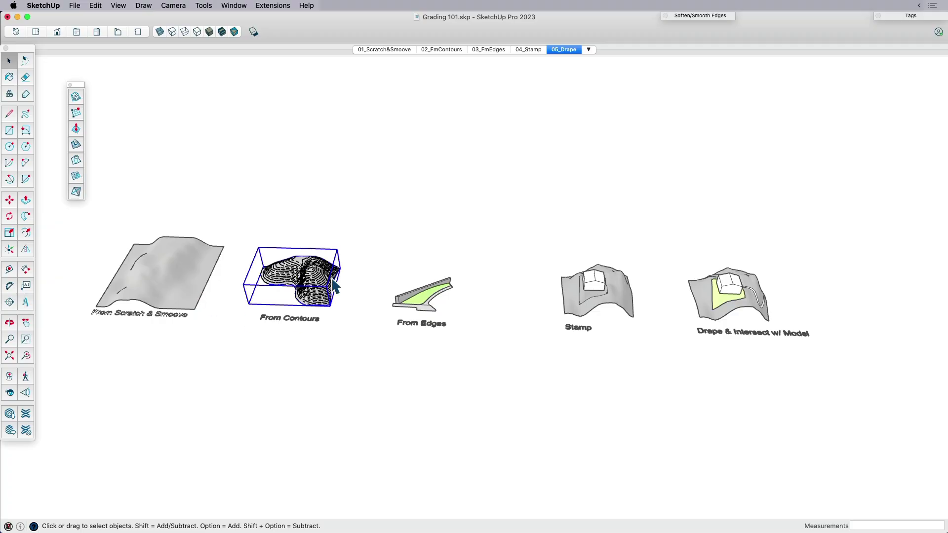
{"action": "left_click", "coordinate": [443, 294]}
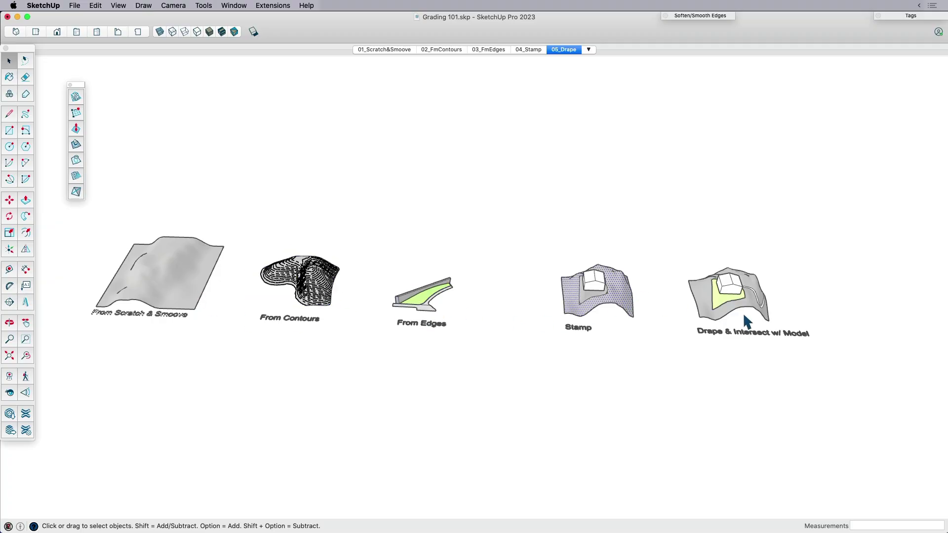
{"action": "left_click", "coordinate": [742, 290]}
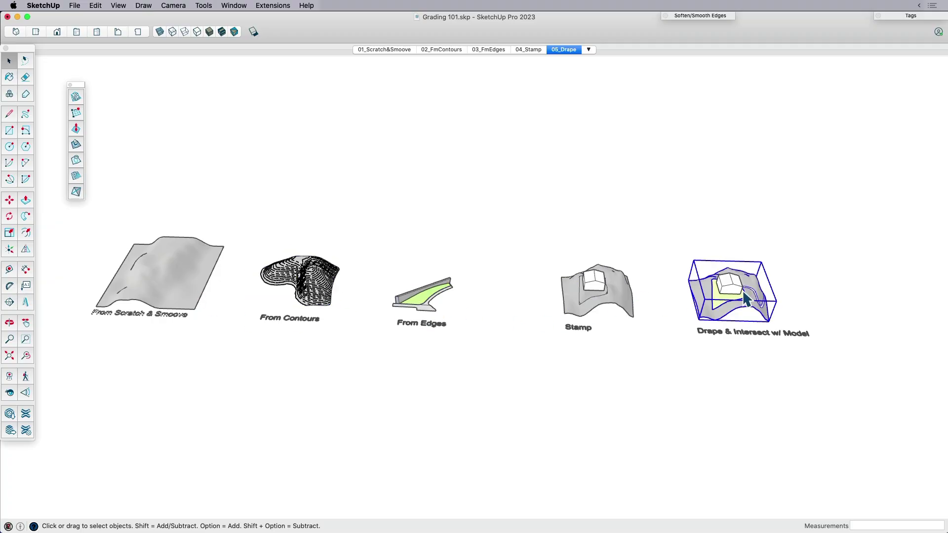